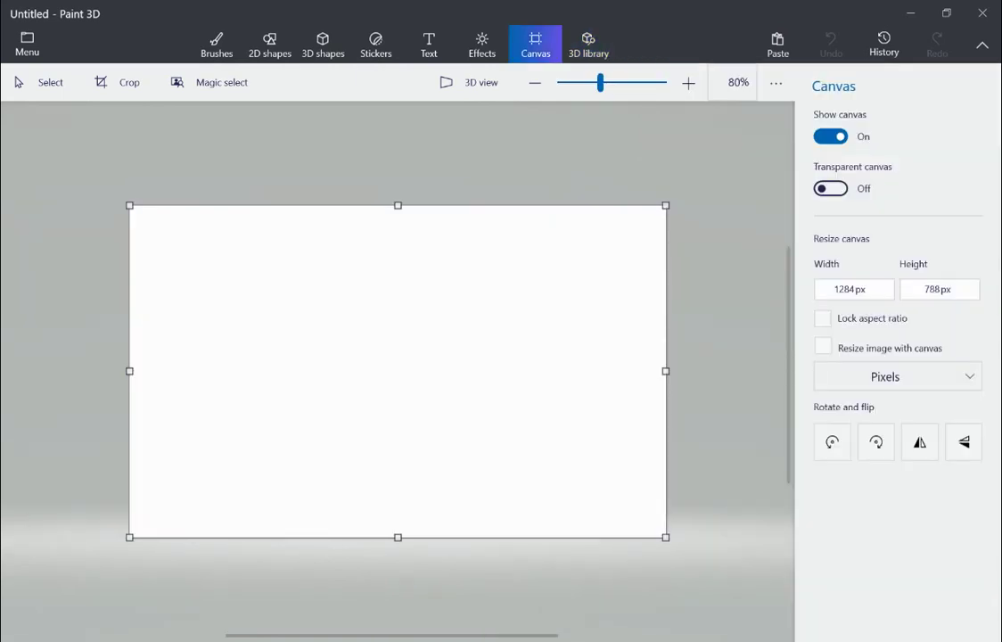
# Add the Camera Roll photo WIN_20201008_20_20_43_Pro as a custom sticker on the canvas
pyautogui.click(376, 45)
pyautogui.click(898, 233)
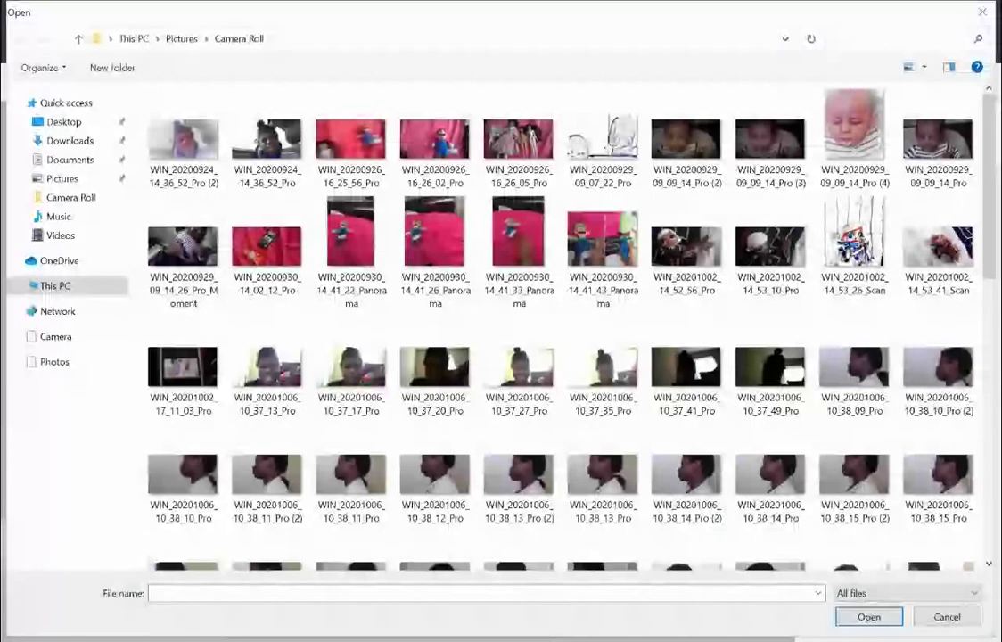
pyautogui.scroll(-2, 561, 321)
pyautogui.scroll(-5, 562, 321)
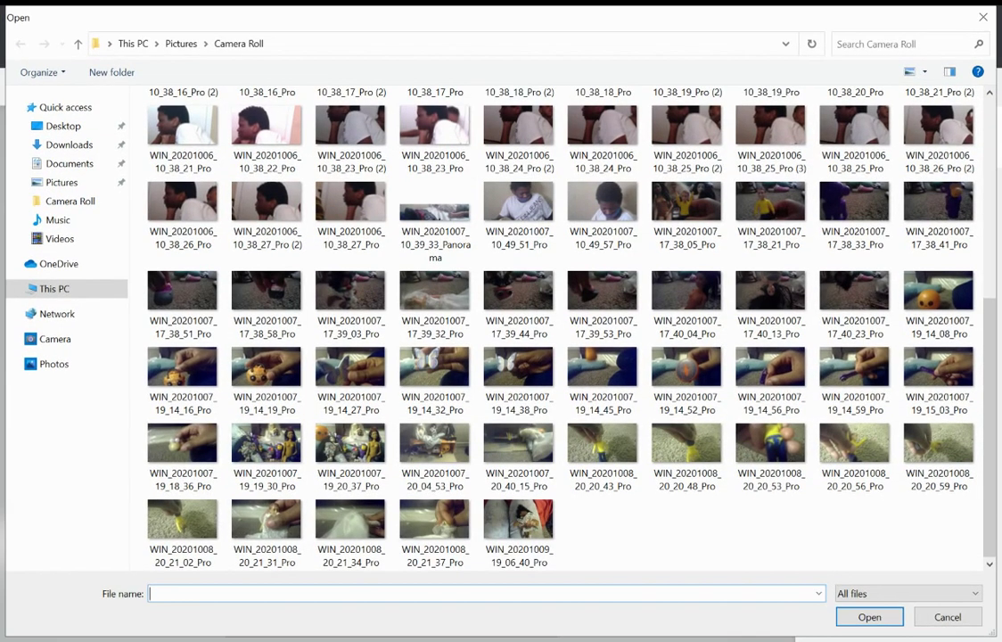
pyautogui.moveTo(500, 637); pyautogui.dragTo(499, 376)
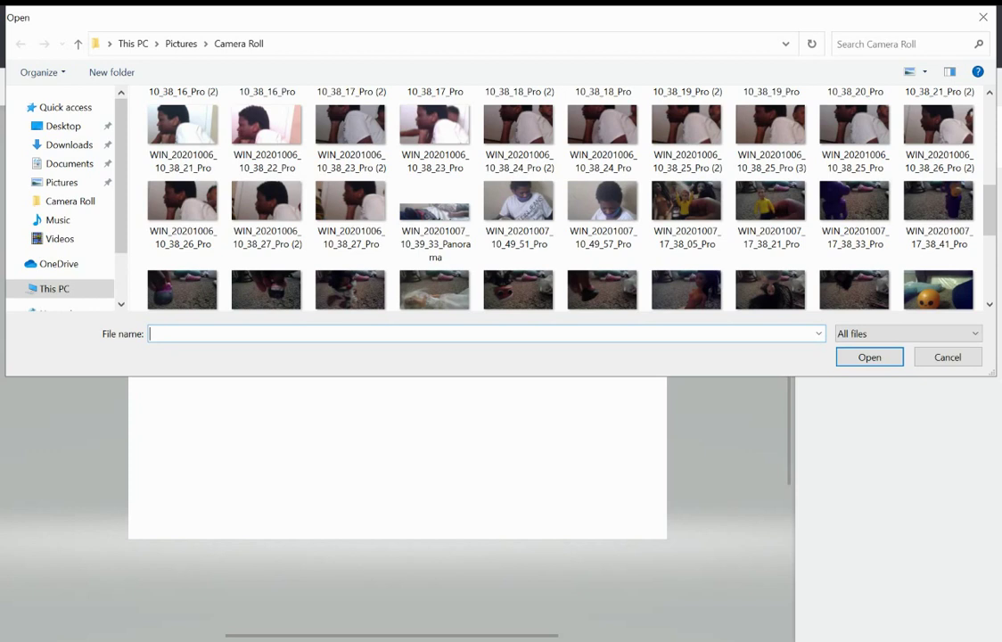
pyautogui.scroll(-3, 560, 201)
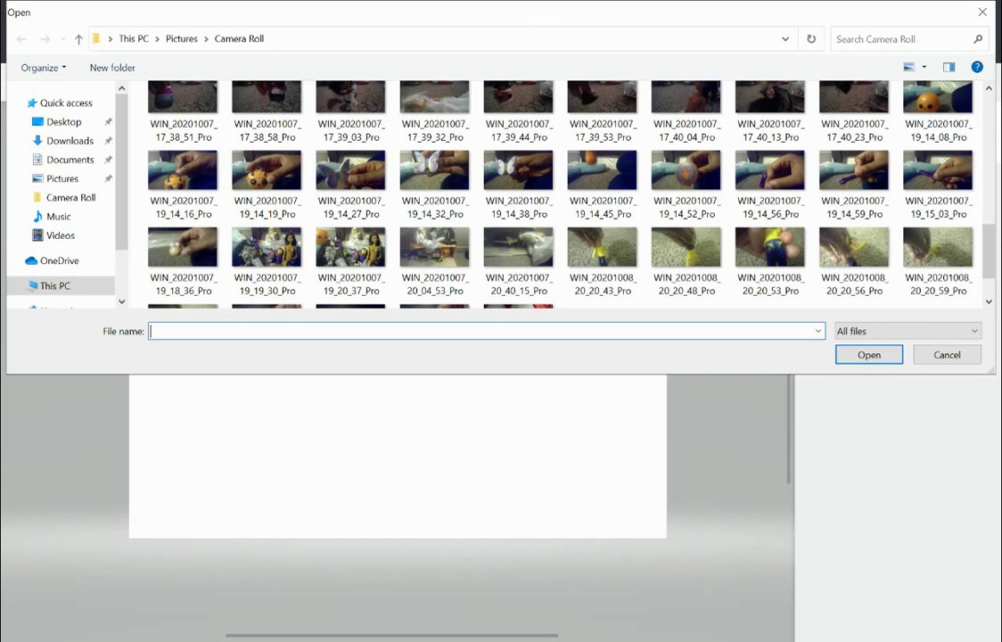
pyautogui.scroll(10, 562, 192)
pyautogui.scroll(-15, 561, 196)
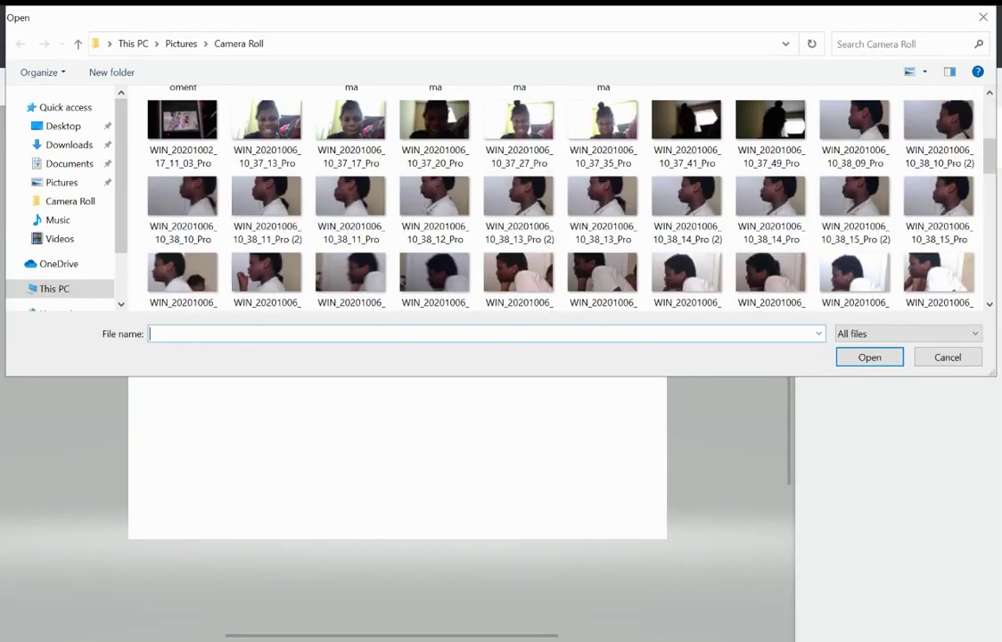
pyautogui.scroll(-3, 562, 196)
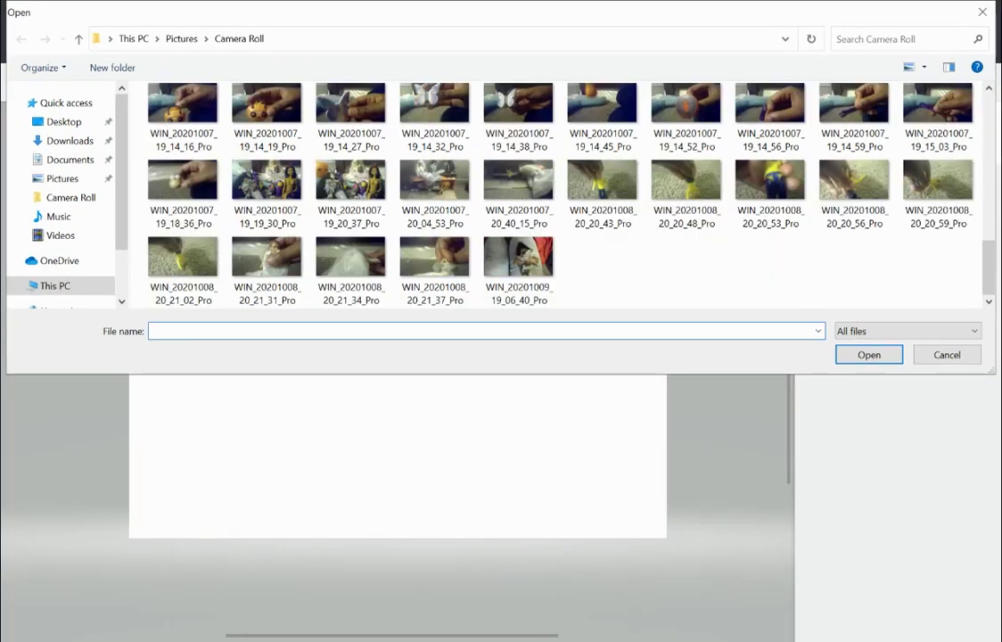
pyautogui.doubleClick(601, 182)
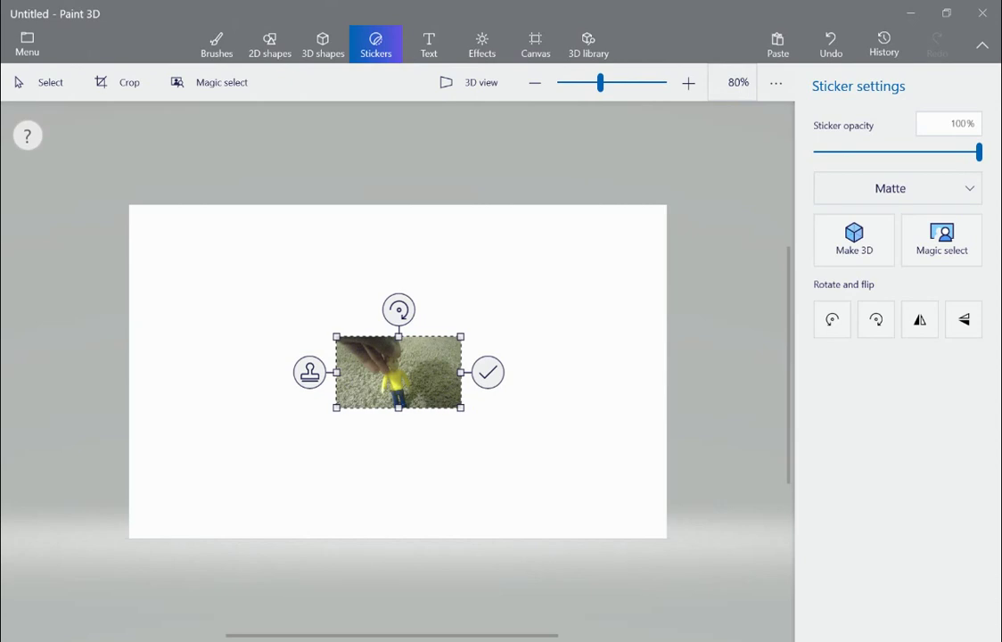
# Enlarge the photo sticker, fit it into the canvas's upper-right corner and narrow it
pyautogui.moveTo(461, 408); pyautogui.dragTo(508, 434)
pyautogui.moveTo(428, 388); pyautogui.dragTo(607, 253)
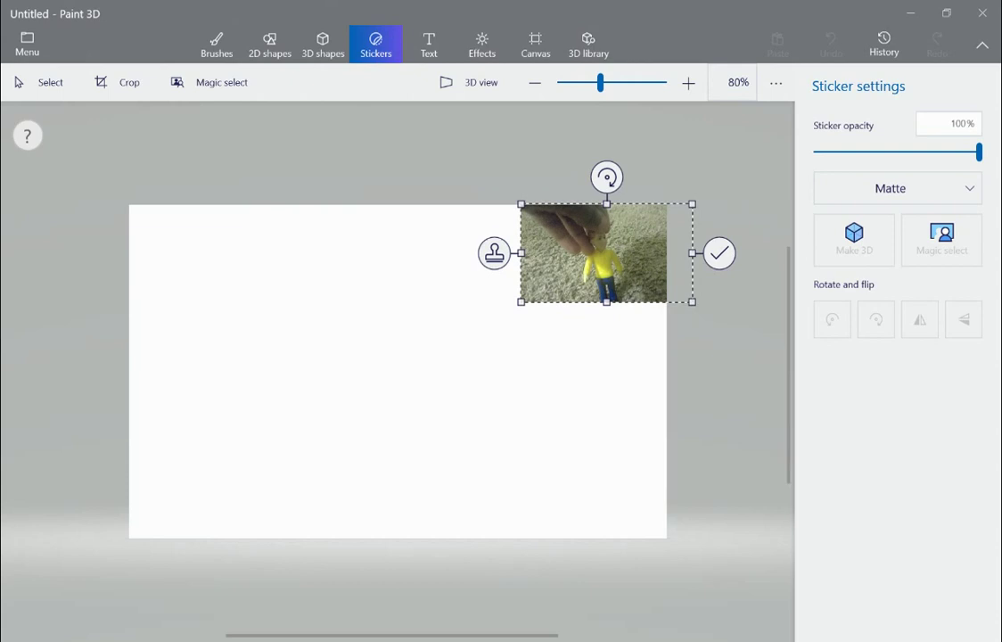
pyautogui.moveTo(521, 254); pyautogui.dragTo(532, 253)
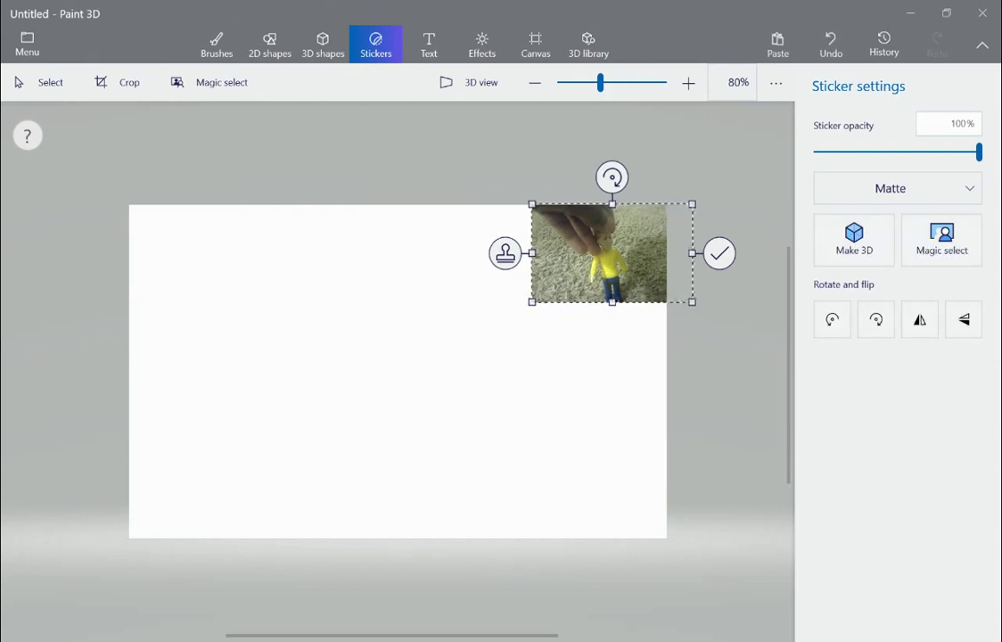
pyautogui.moveTo(693, 253); pyautogui.dragTo(622, 255)
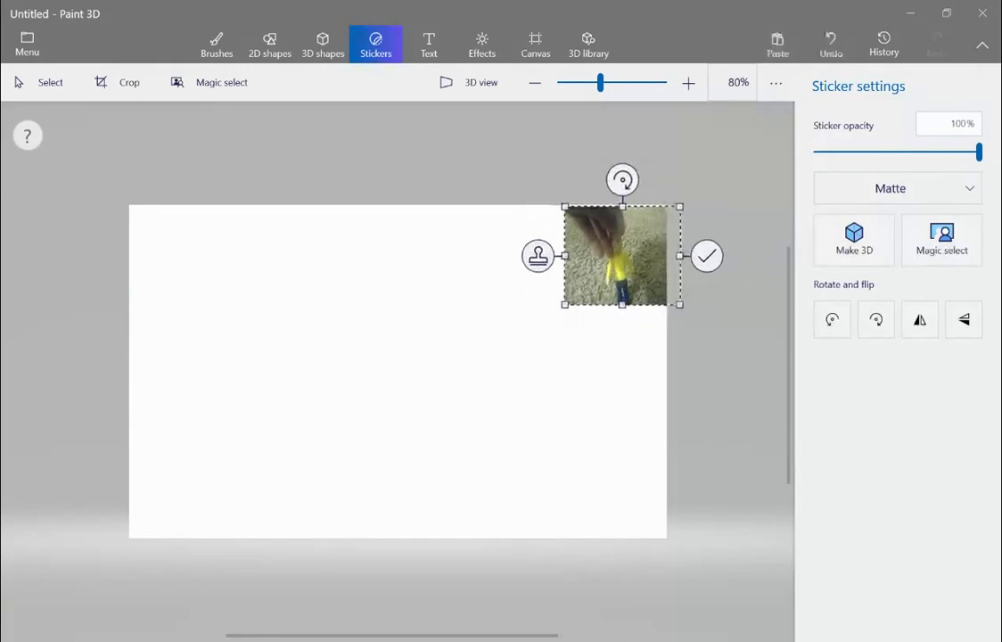
# Try to cut out the toy figure from the photo with Magic select, framing only the figure
pyautogui.click(941, 239)
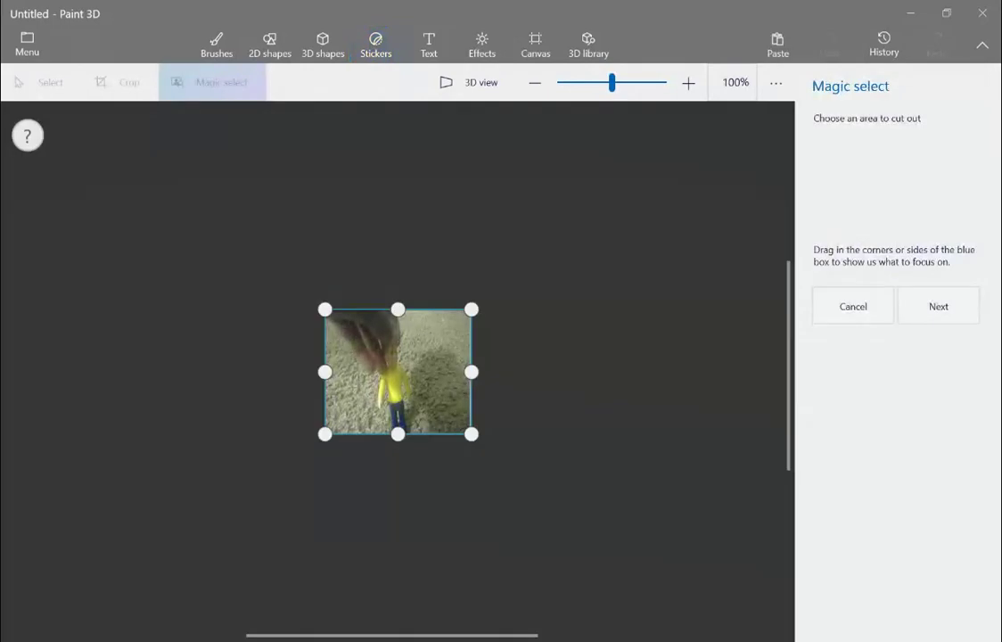
pyautogui.moveTo(324, 308); pyautogui.dragTo(364, 331)
pyautogui.moveTo(470, 381); pyautogui.dragTo(432, 382)
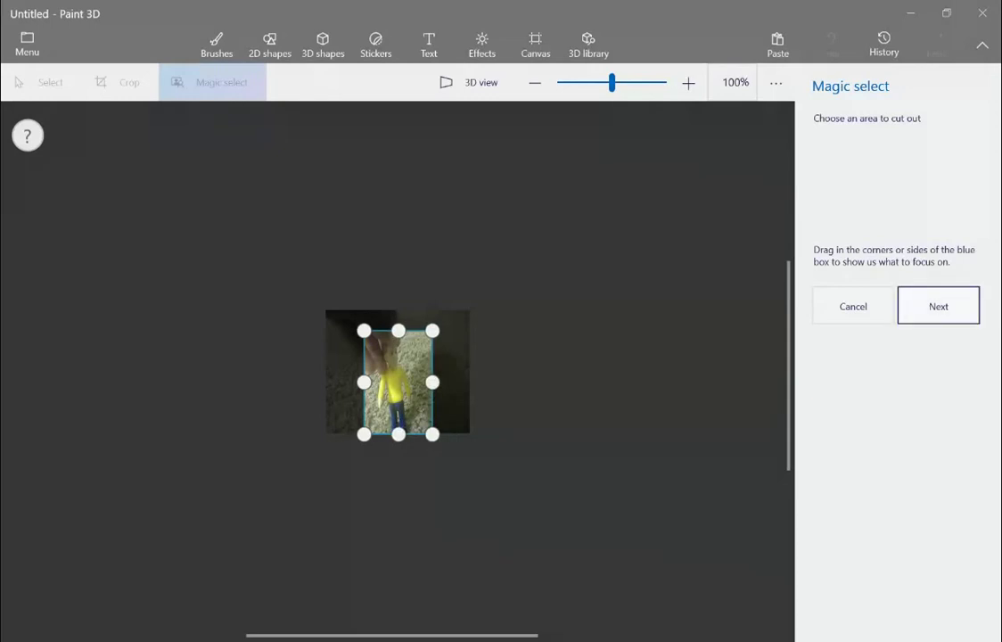
pyautogui.click(938, 305)
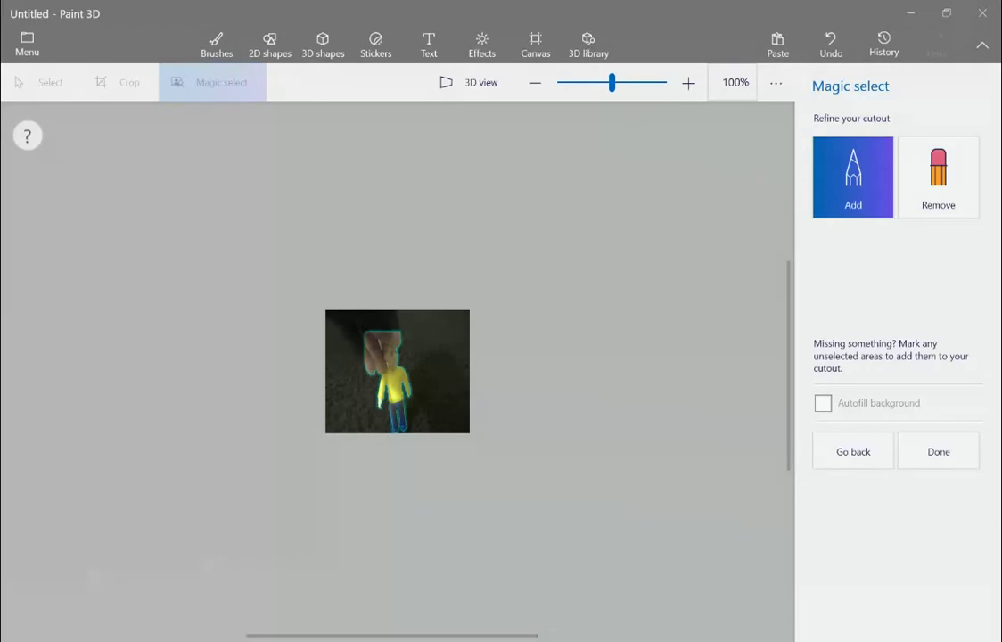
pyautogui.scroll(5, 422, 318)
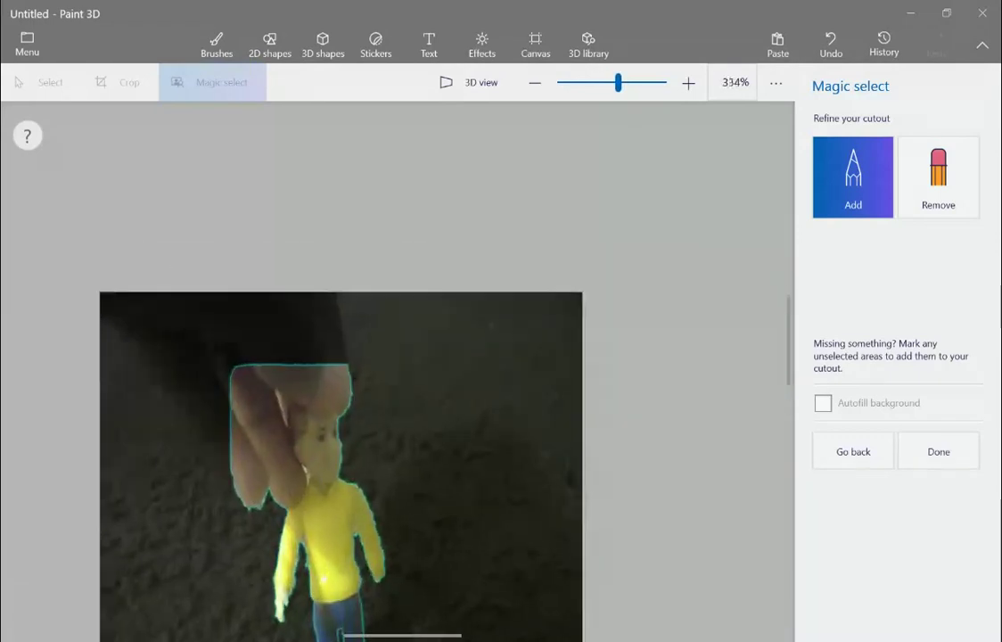
pyautogui.scroll(-3, 397, 370)
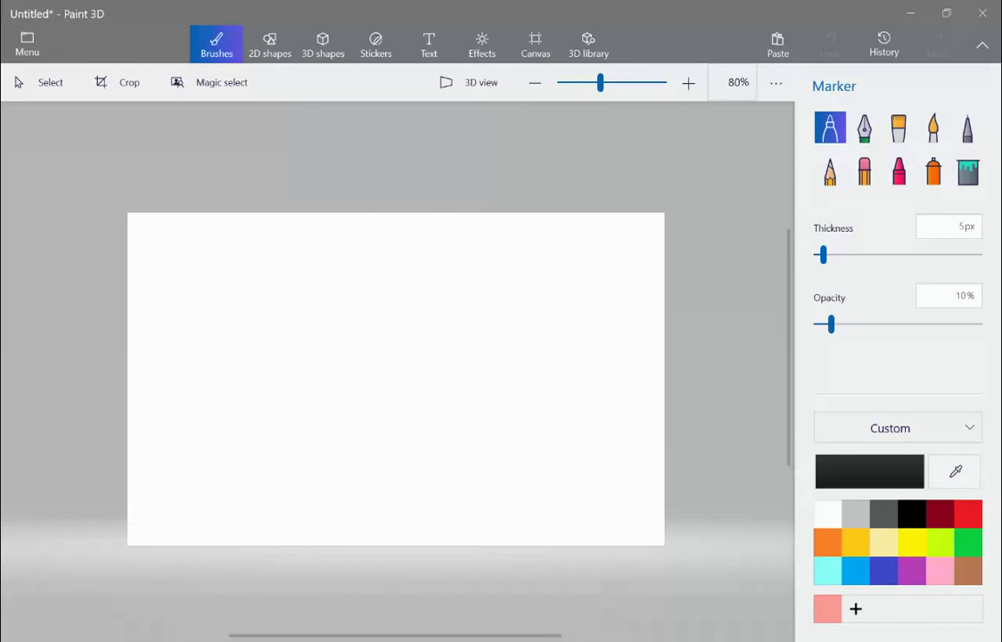
# Place the custom photo sticker on the blank canvas again, enlarged, narrowed and set in the upper-right corner as a reference
pyautogui.click(375, 45)
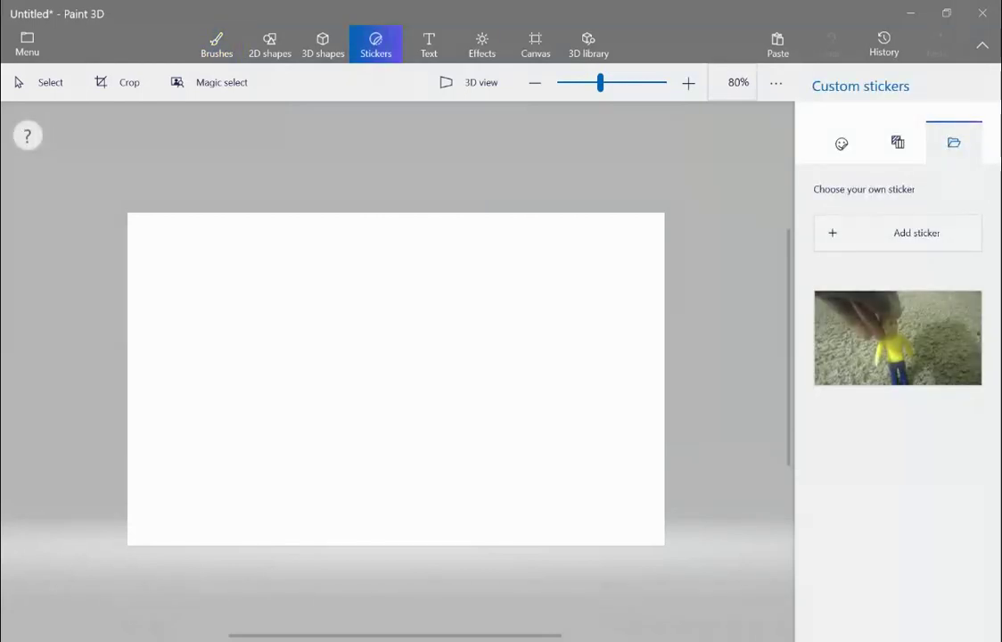
pyautogui.click(898, 338)
pyautogui.moveTo(461, 407); pyautogui.dragTo(527, 445)
pyautogui.moveTo(431, 391); pyautogui.dragTo(591, 265)
pyautogui.moveTo(507, 265); pyautogui.dragTo(560, 265)
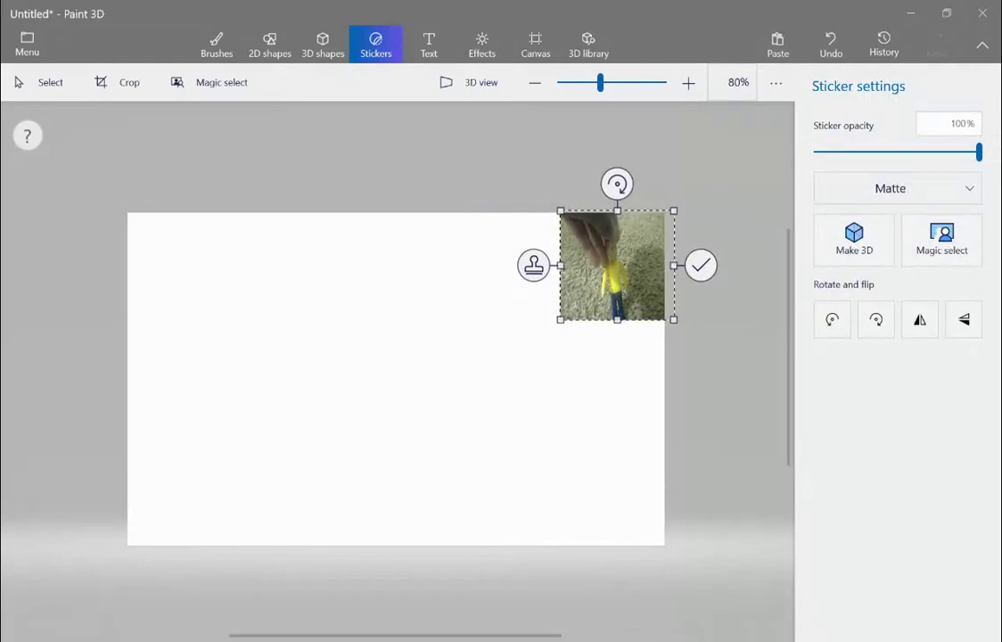
pyautogui.click(215, 45)
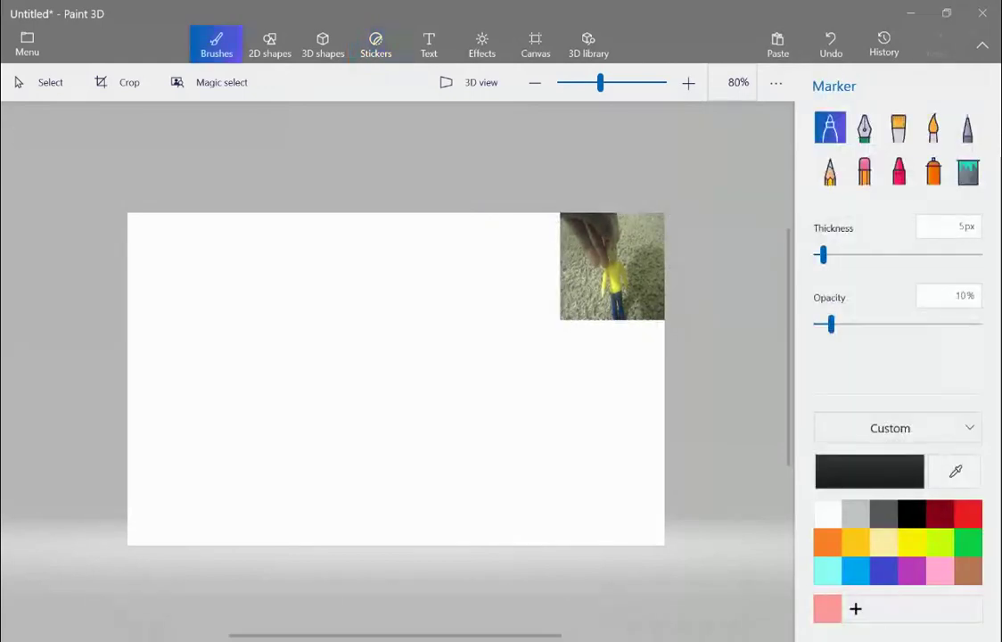
pyautogui.scroll(4, 401, 408)
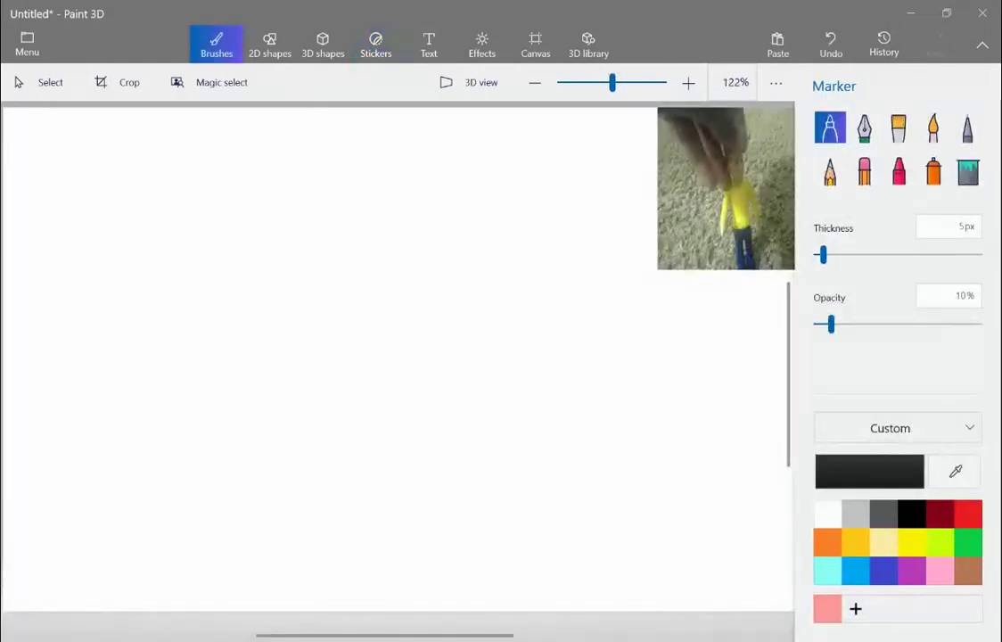
pyautogui.moveTo(249, 290)
pyautogui.mouseDown()
pyautogui.moveTo(252, 362)
pyautogui.moveTo(246, 255)
pyautogui.moveTo(243, 392)
pyautogui.mouseUp()
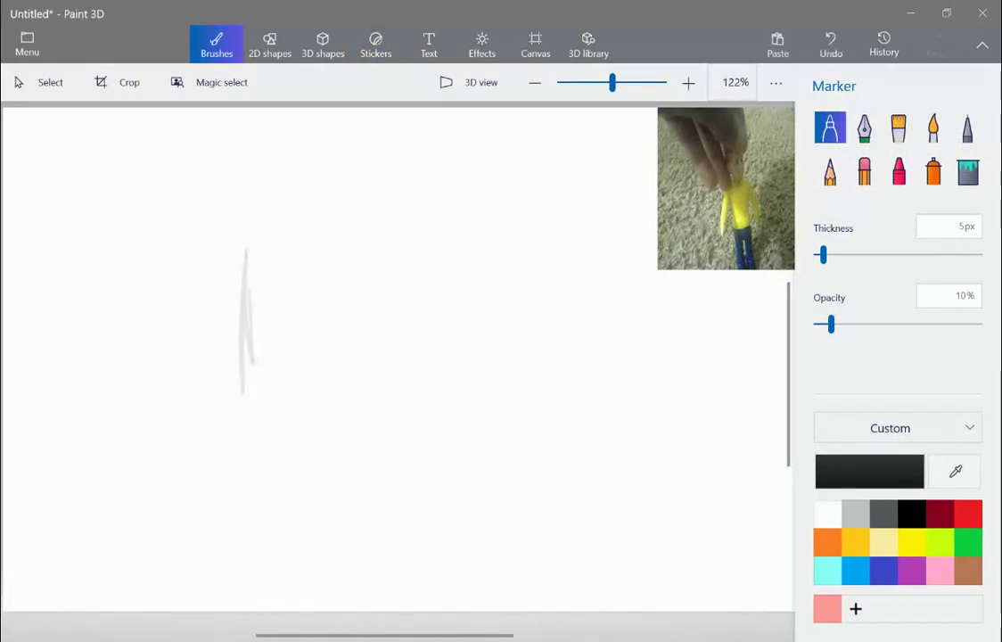
pyautogui.scroll(3, 151, 391)
pyautogui.hotkey('ctrl', 'z')
pyautogui.moveTo(315, 192)
pyautogui.mouseDown()
pyautogui.moveTo(306, 267)
pyautogui.moveTo(331, 161)
pyautogui.mouseUp()
pyautogui.hotkey('ctrl', 'z')
# Sketch the left and right sides of the head and the jawline with the 5 px Marker at 10% opacity
pyautogui.moveTo(291, 235)
pyautogui.mouseDown()
pyautogui.moveTo(290, 368)
pyautogui.moveTo(293, 221)
pyautogui.moveTo(288, 303)
pyautogui.moveTo(316, 467)
pyautogui.moveTo(278, 434)
pyautogui.moveTo(340, 485)
pyautogui.mouseUp()
pyautogui.moveTo(720, 206); pyautogui.dragTo(704, 370)
pyautogui.moveTo(711, 184); pyautogui.dragTo(709, 286)
pyautogui.moveTo(706, 330)
pyautogui.mouseDown()
pyautogui.moveTo(703, 433)
pyautogui.moveTo(622, 466)
pyautogui.mouseUp()
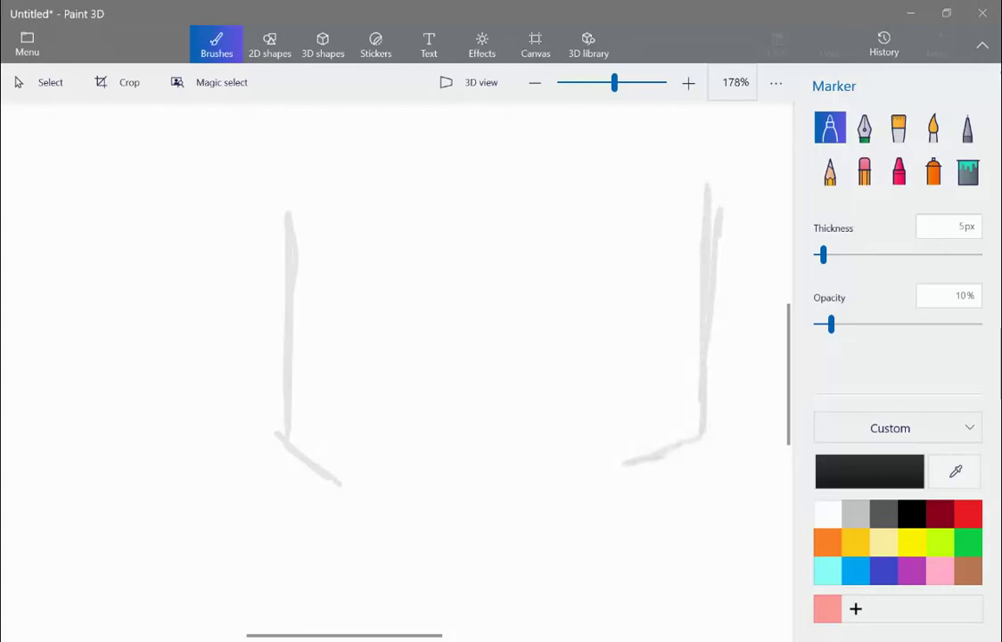
pyautogui.hotkey('ctrl', 'z')
pyautogui.moveTo(711, 180)
pyautogui.mouseDown()
pyautogui.moveTo(711, 388)
pyautogui.moveTo(725, 384)
pyautogui.moveTo(712, 443)
pyautogui.moveTo(589, 471)
pyautogui.mouseUp()
pyautogui.hotkey('ctrl', 'z')
pyautogui.moveTo(726, 169)
pyautogui.mouseDown()
pyautogui.moveTo(712, 477)
pyautogui.moveTo(428, 491)
pyautogui.moveTo(323, 473)
pyautogui.mouseUp()
# Examine the toy figure in the reference photo and compare it with the sketched head outline
pyautogui.scroll(-3, 523, 419)
pyautogui.scroll(5, 389, 319)
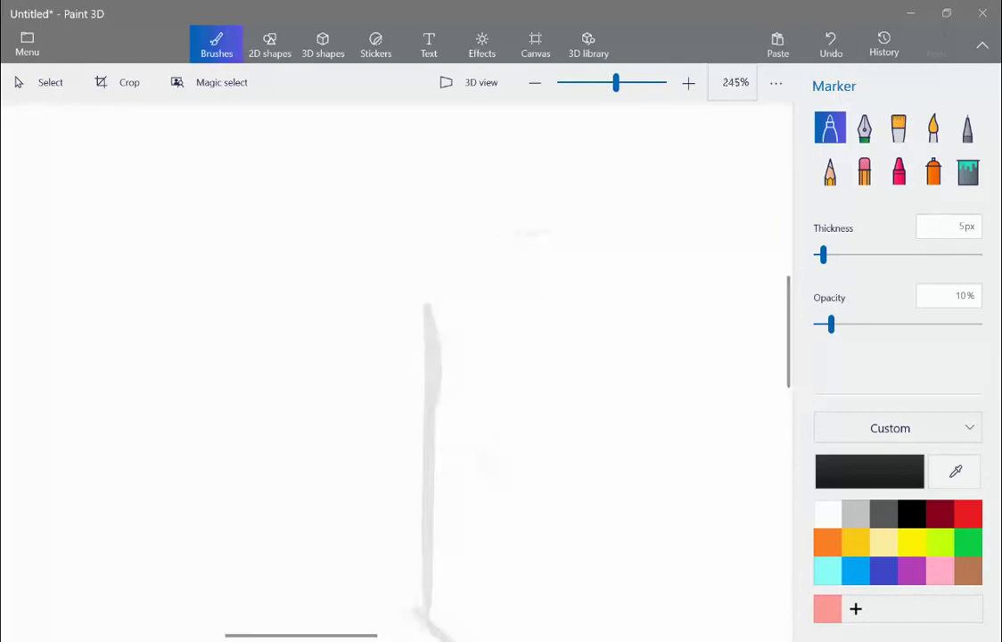
pyautogui.scroll(-5, 283, 444)
pyautogui.scroll(3, 727, 300)
pyautogui.hscroll(3, 397, 370)
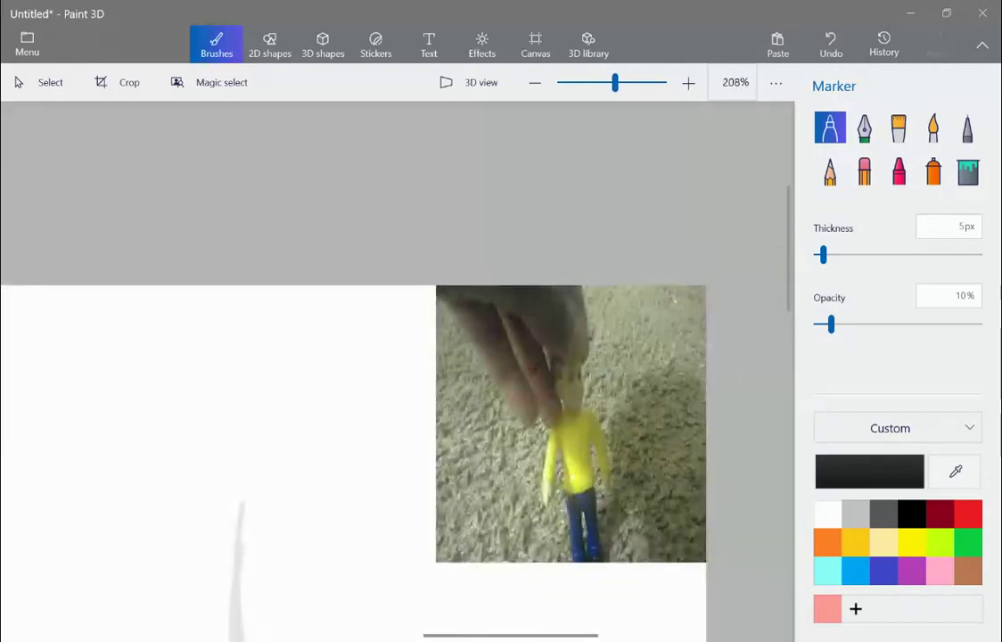
pyautogui.scroll(3, 396, 370)
pyautogui.scroll(-1, 396, 370)
pyautogui.scroll(-5, 397, 370)
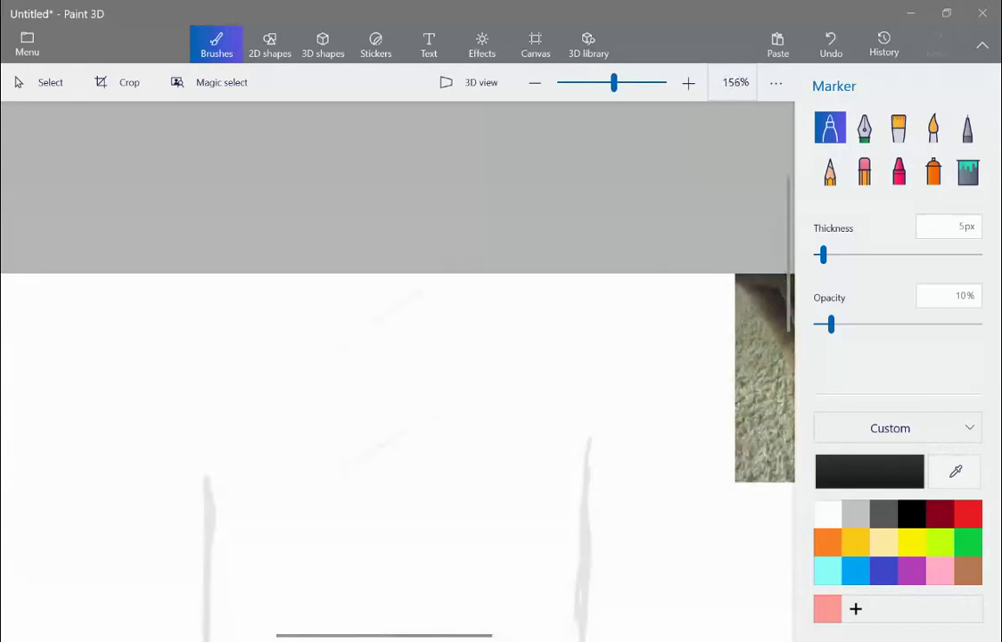
pyautogui.scroll(3, 397, 370)
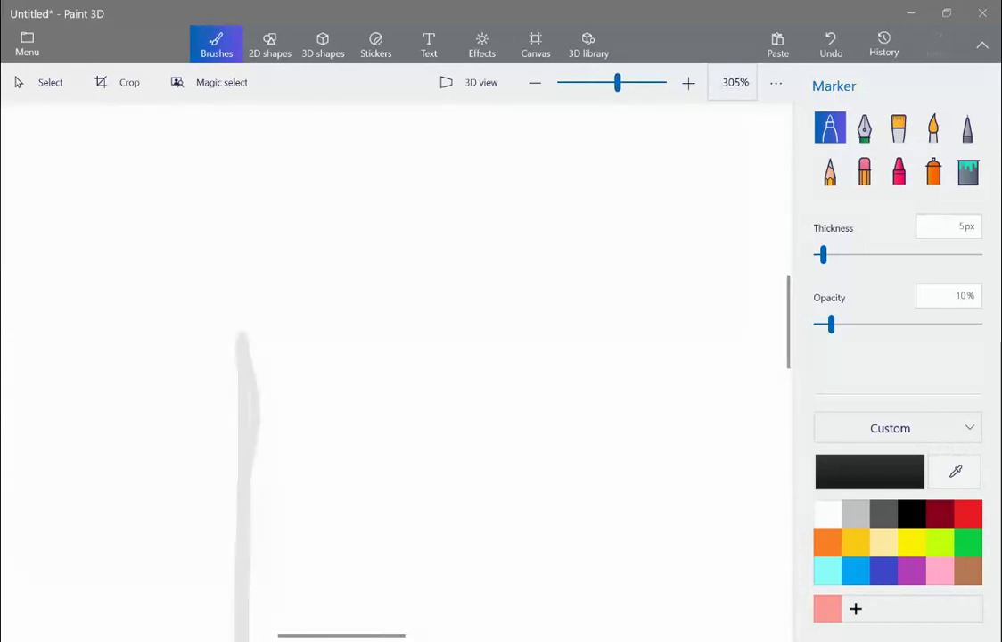
pyautogui.moveTo(248, 393); pyautogui.dragTo(699, 390)
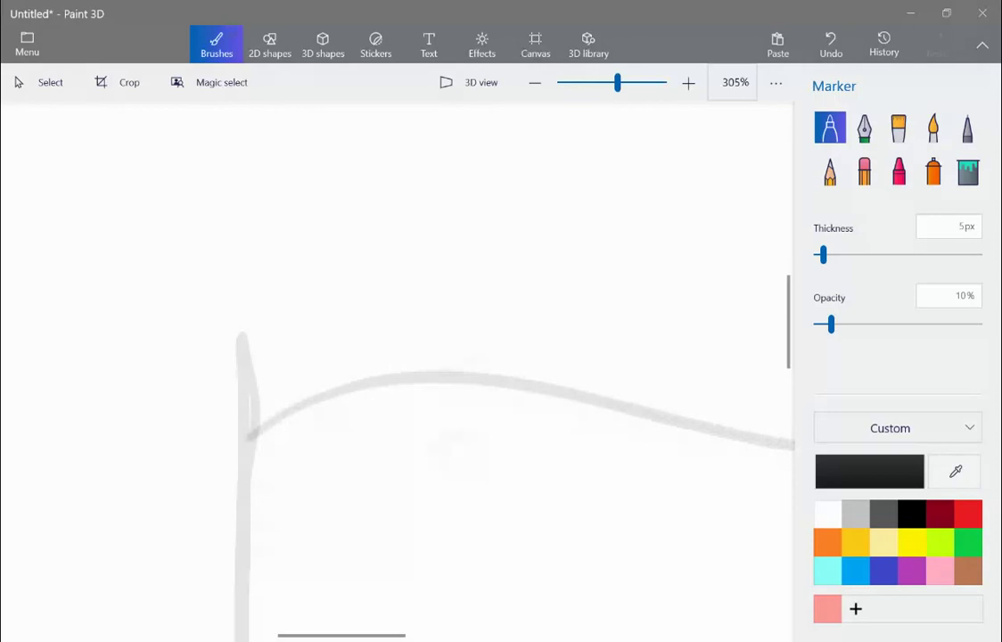
pyautogui.scroll(-4, 397, 370)
pyautogui.scroll(3, 397, 370)
pyautogui.scroll(-2, 397, 370)
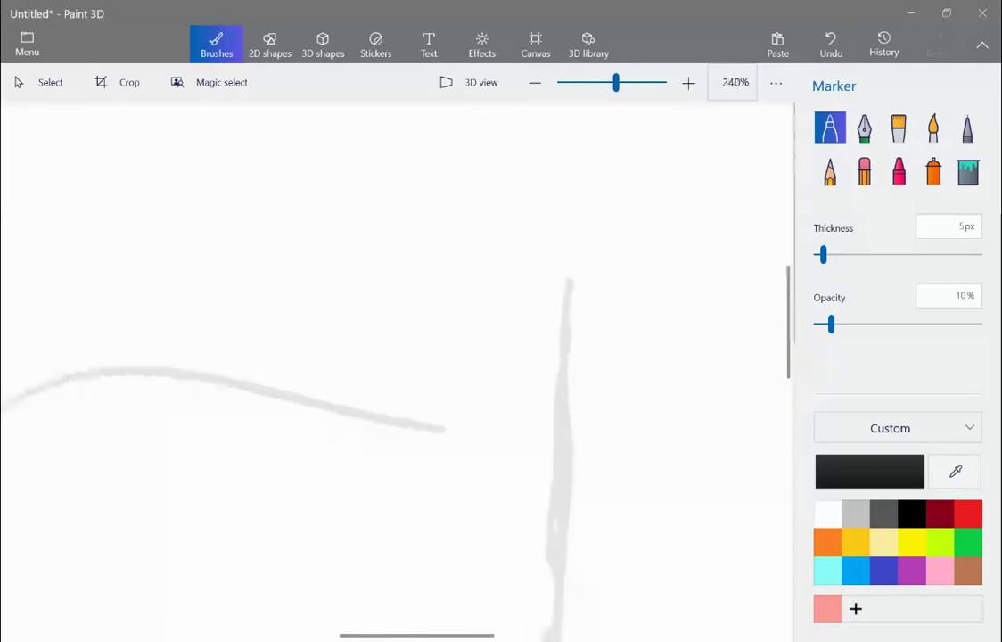
pyautogui.hotkey('ctrl', 'z')
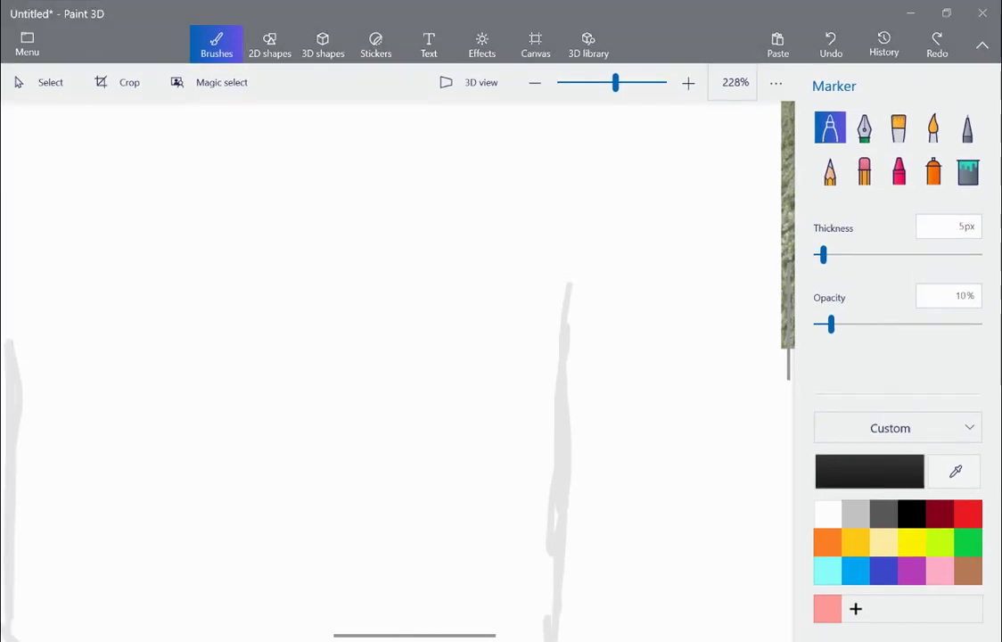
# Draw an arched line across the forehead between the head's sides and a rounded dome above it for the top of the head
pyautogui.scroll(-3, 397, 370)
pyautogui.moveTo(336, 375)
pyautogui.mouseDown()
pyautogui.moveTo(437, 360)
pyautogui.moveTo(544, 371)
pyautogui.mouseUp()
pyautogui.scroll(3, 391, 347)
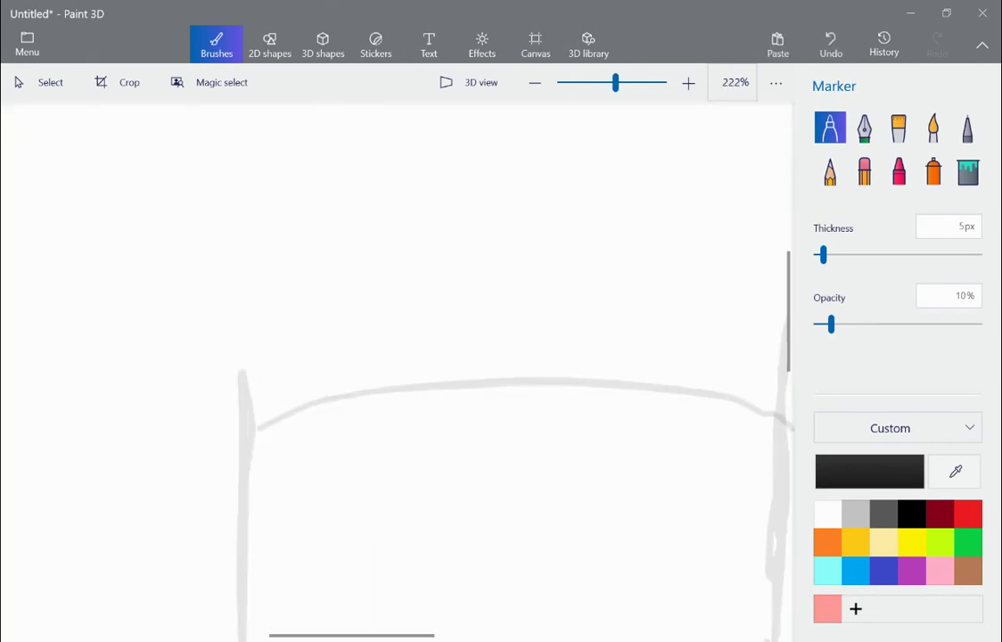
pyautogui.moveTo(239, 370)
pyautogui.mouseDown()
pyautogui.moveTo(605, 153)
pyautogui.moveTo(635, 163)
pyautogui.mouseUp()
pyautogui.scroll(-2, 396, 370)
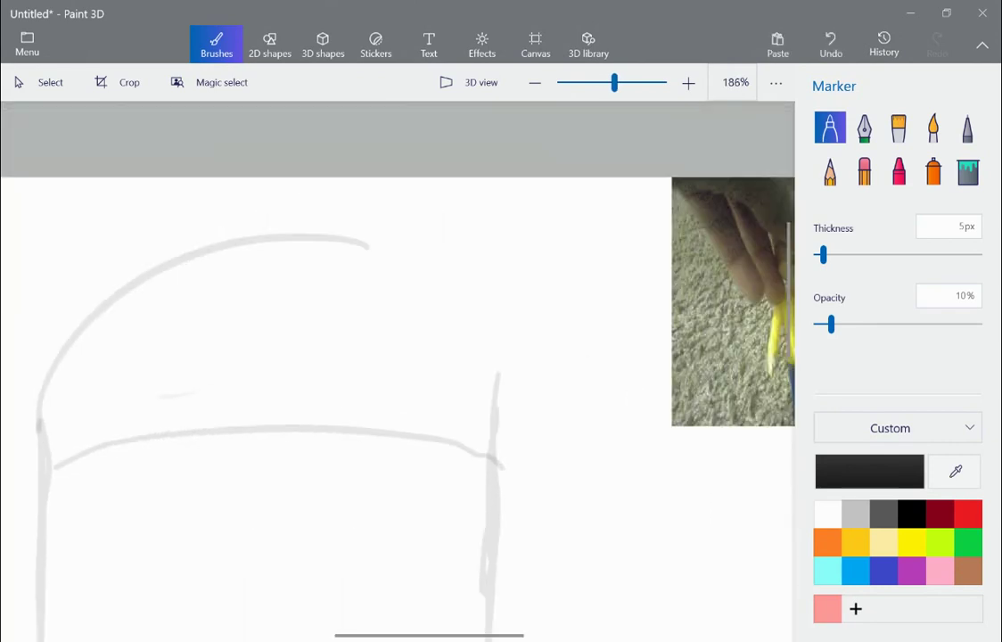
pyautogui.moveTo(322, 249)
pyautogui.mouseDown()
pyautogui.moveTo(376, 266)
pyautogui.moveTo(469, 389)
pyautogui.mouseUp()
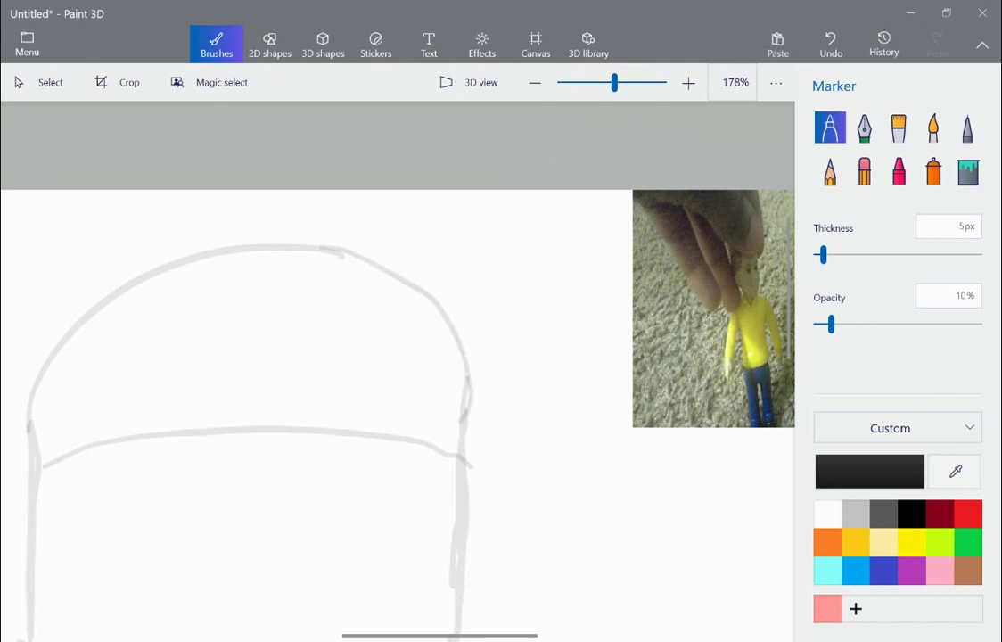
# Erase the left part of the head's dome with the 25 px Eraser
pyautogui.scroll(-5, 432, 284)
pyautogui.scroll(5, 410, 357)
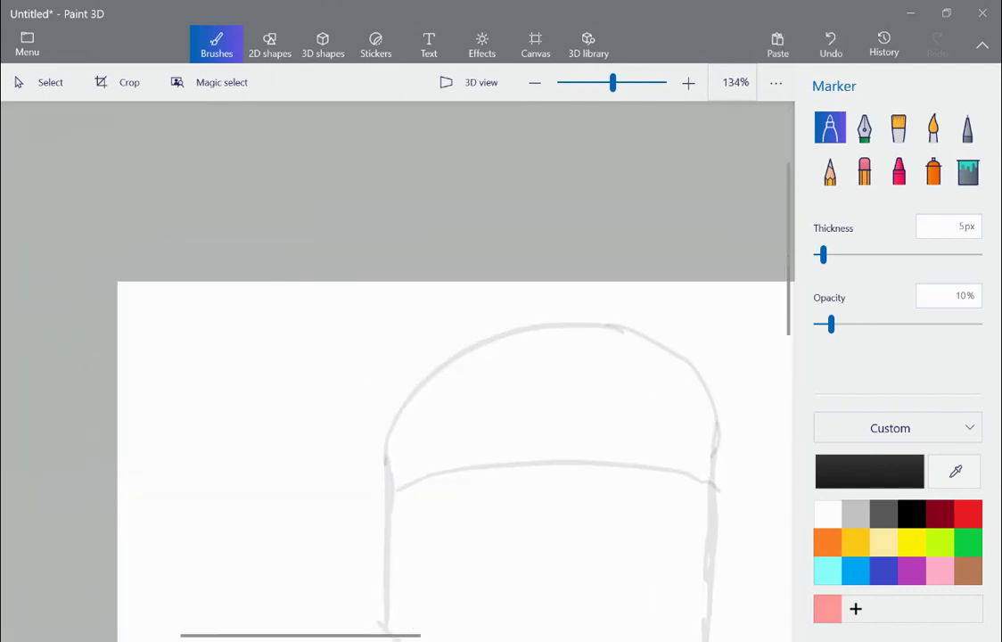
pyautogui.click(864, 170)
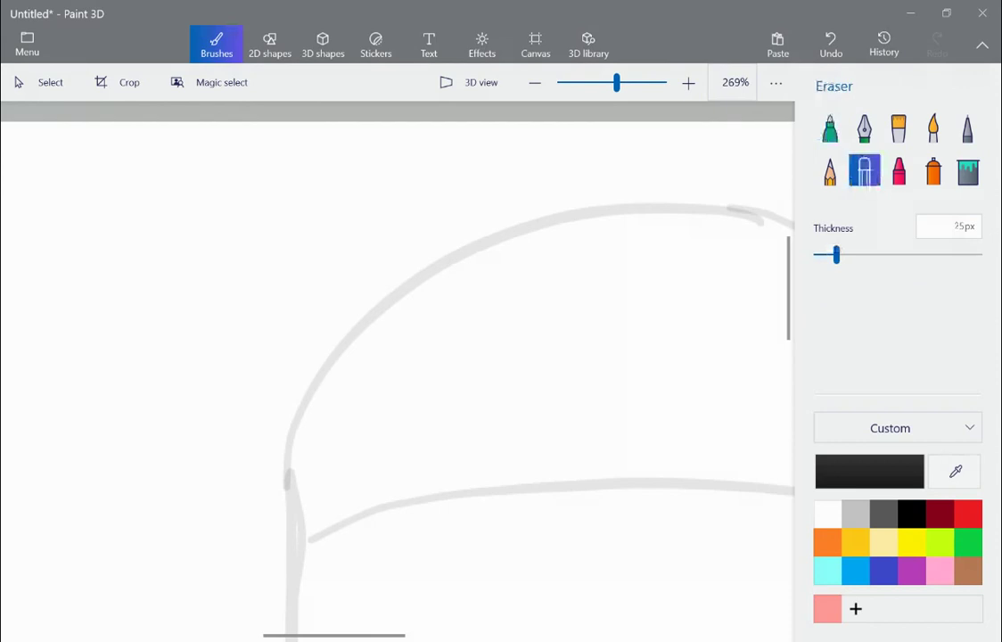
pyautogui.moveTo(649, 208)
pyautogui.mouseDown()
pyautogui.moveTo(335, 273)
pyautogui.moveTo(294, 418)
pyautogui.mouseUp()
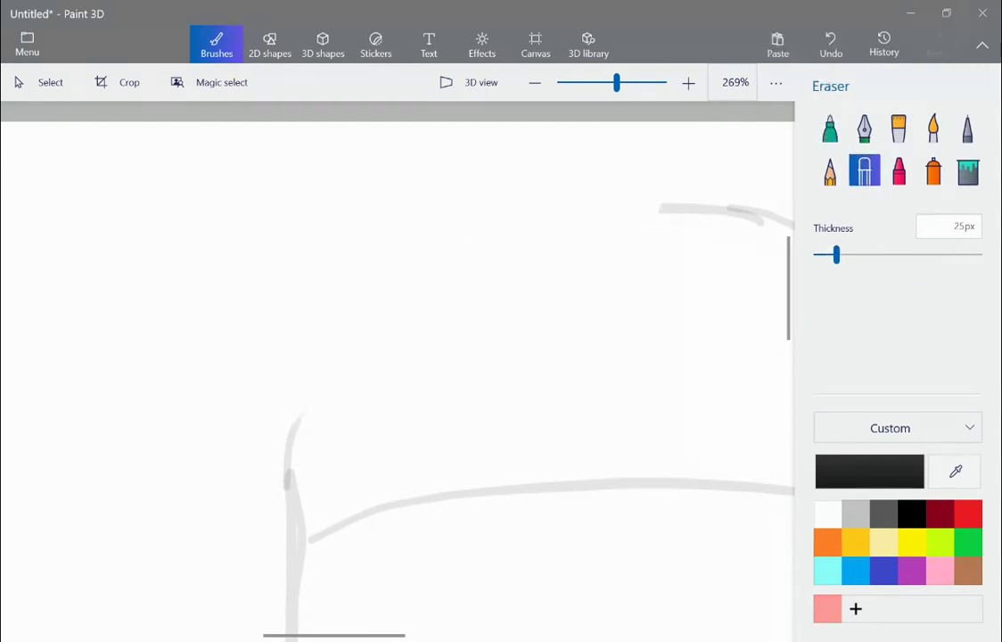
# Draw two pointed hair spikes with the Marker across the erased gap on the head's left side
pyautogui.click(829, 128)
pyautogui.moveTo(638, 188)
pyautogui.mouseDown()
pyautogui.moveTo(272, 145)
pyautogui.moveTo(143, 285)
pyautogui.mouseUp()
pyautogui.moveTo(85, 260)
pyautogui.mouseDown()
pyautogui.moveTo(2, 169)
pyautogui.moveTo(287, 439)
pyautogui.mouseUp()
pyautogui.hotkey('ctrl', 'z')
pyautogui.moveTo(660, 209)
pyautogui.mouseDown()
pyautogui.moveTo(405, 114)
pyautogui.moveTo(489, 261)
pyautogui.moveTo(59, 202)
pyautogui.moveTo(317, 430)
pyautogui.mouseUp()
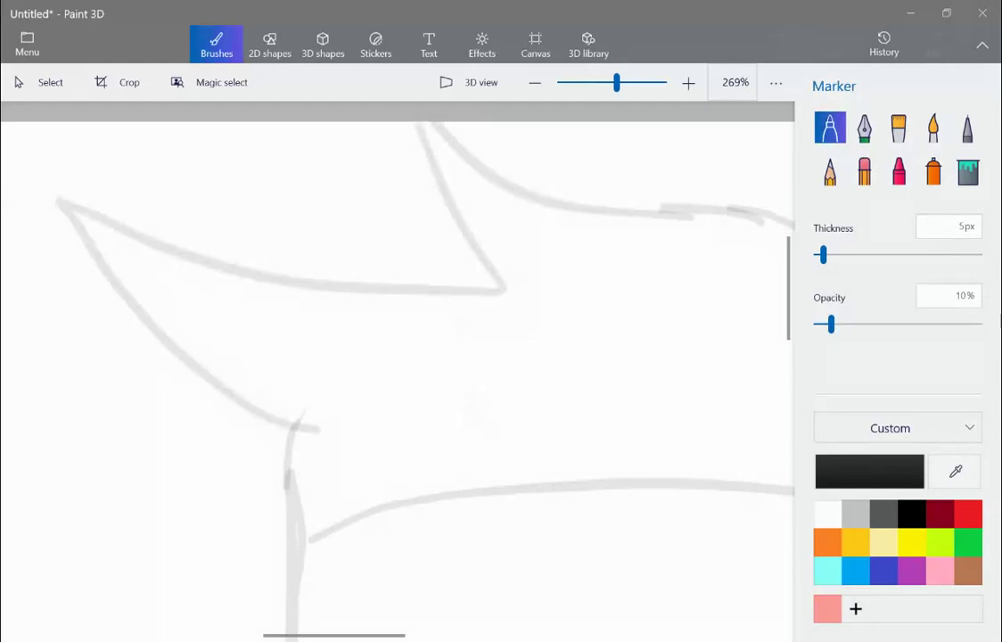
# Draw the left eye below the forehead line as an arched upper-lid line with a round outline beneath it
pyautogui.scroll(-5, 396, 375)
pyautogui.scroll(3, 397, 374)
pyautogui.scroll(2, 397, 375)
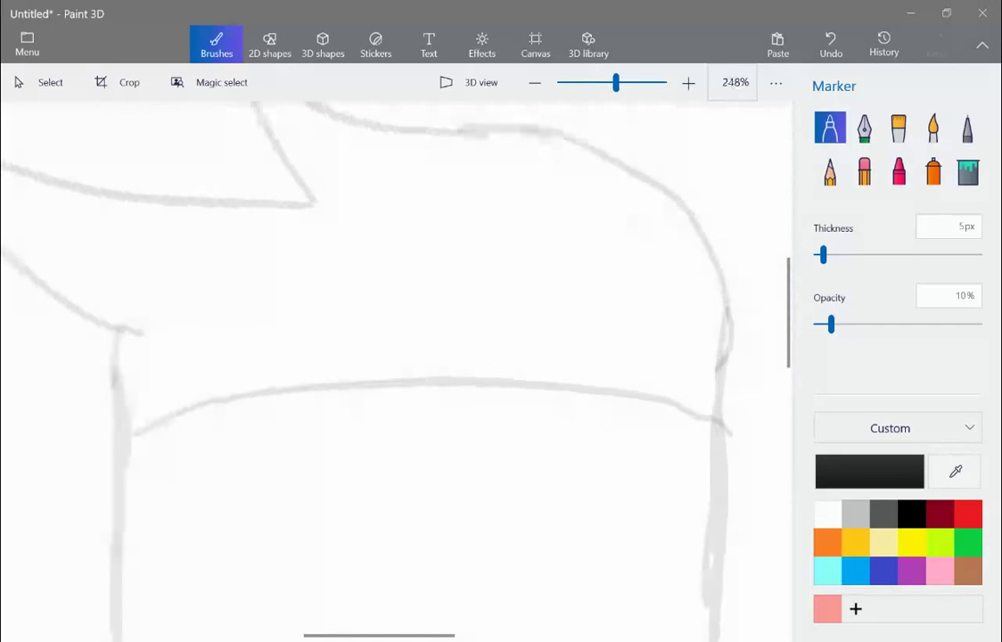
pyautogui.scroll(-4, 397, 374)
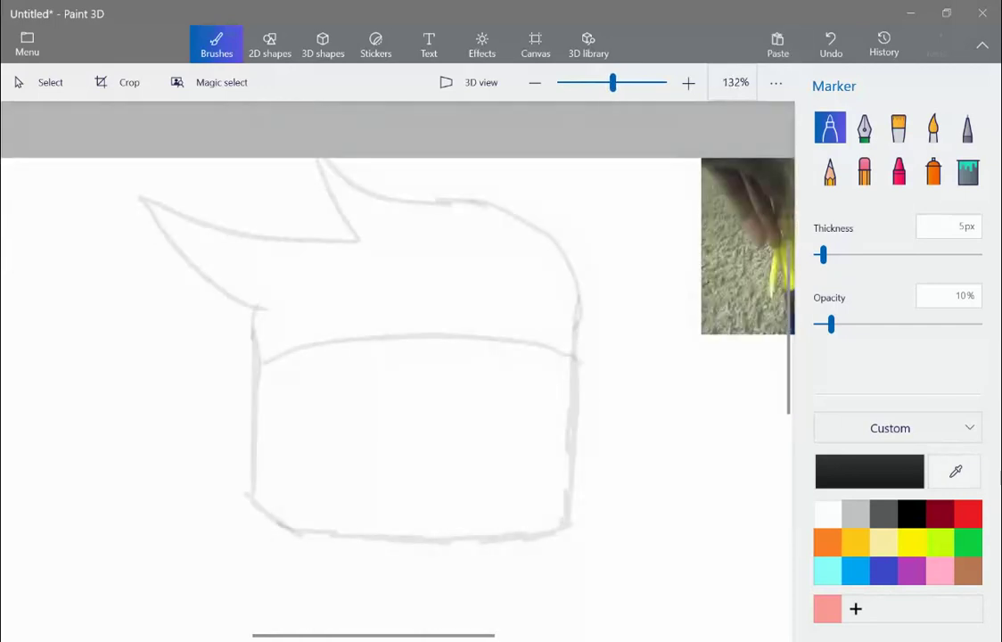
pyautogui.scroll(1, 397, 370)
pyautogui.moveTo(184, 434)
pyautogui.mouseDown()
pyautogui.moveTo(649, 311)
pyautogui.moveTo(189, 422)
pyautogui.mouseUp()
pyautogui.moveTo(335, 312); pyautogui.dragTo(338, 545)
pyautogui.moveTo(432, 578)
pyautogui.mouseDown()
pyautogui.moveTo(488, 234)
pyautogui.moveTo(474, 235)
pyautogui.mouseUp()
pyautogui.hotkey('ctrl', 'z')
pyautogui.moveTo(330, 317)
pyautogui.mouseDown()
pyautogui.moveTo(419, 571)
pyautogui.moveTo(649, 308)
pyautogui.moveTo(492, 273)
pyautogui.moveTo(333, 310)
pyautogui.moveTo(310, 339)
pyautogui.mouseUp()
# Draw an arched upper-lid line for the right eye reaching the head's right side, and thicken it with further strokes
pyautogui.scroll(-5, 491, 366)
pyautogui.scroll(5, 790, 427)
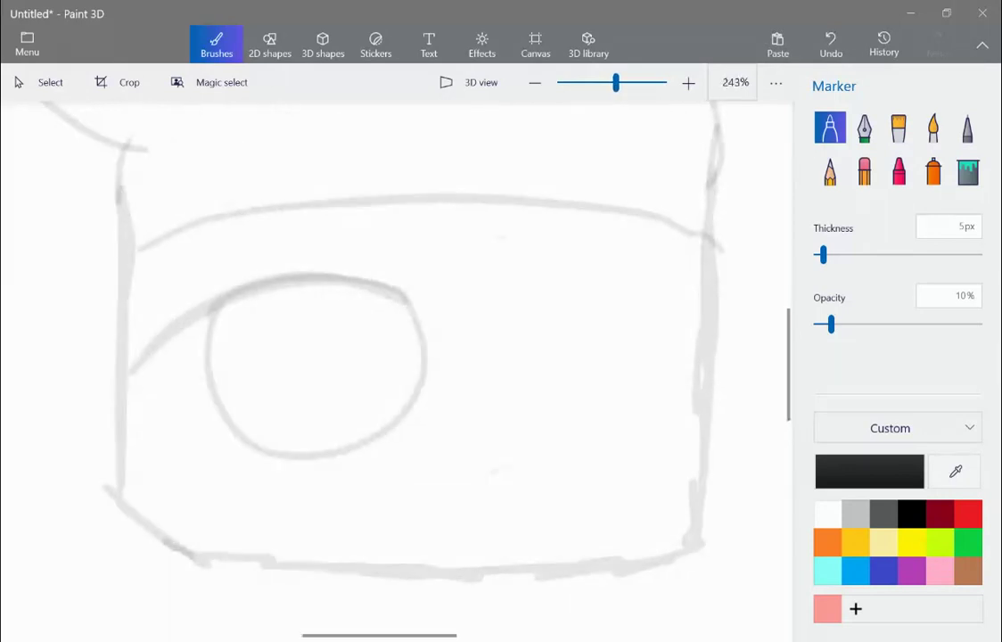
pyautogui.scroll(1, 510, 318)
pyautogui.moveTo(302, 259); pyautogui.dragTo(651, 263)
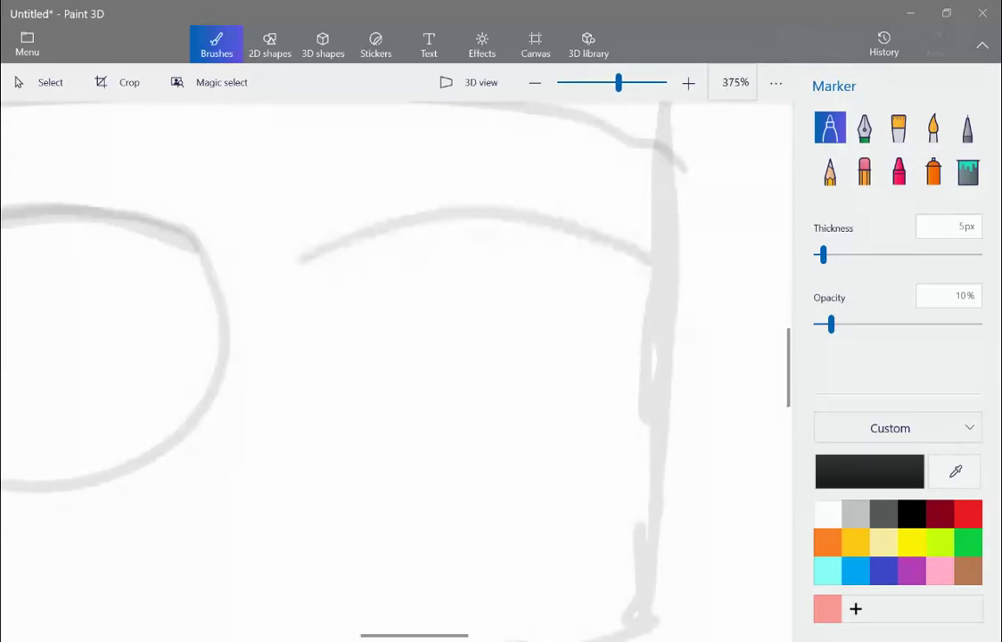
pyautogui.moveTo(315, 229); pyautogui.dragTo(629, 252)
pyautogui.moveTo(278, 256); pyautogui.dragTo(370, 218)
pyautogui.moveTo(279, 256)
pyautogui.mouseDown()
pyautogui.moveTo(578, 220)
pyautogui.moveTo(329, 234)
pyautogui.moveTo(298, 251)
pyautogui.moveTo(575, 273)
pyautogui.moveTo(479, 179)
pyautogui.mouseUp()
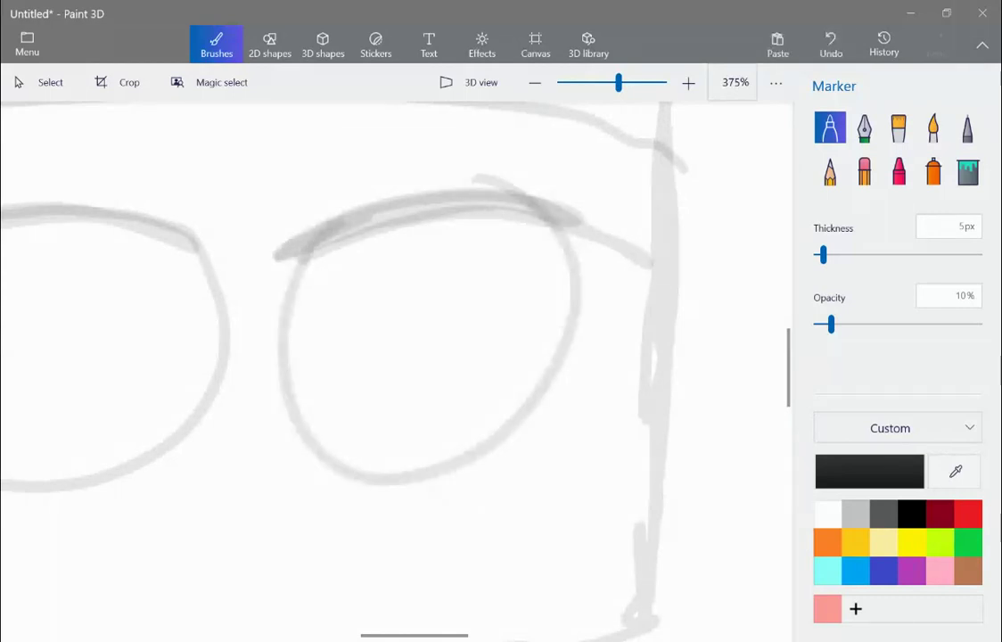
pyautogui.hotkey('ctrl', 'z')
pyautogui.moveTo(299, 254)
pyautogui.mouseDown()
pyautogui.moveTo(285, 294)
pyautogui.moveTo(620, 374)
pyautogui.moveTo(593, 234)
pyautogui.mouseUp()
pyautogui.hotkey('ctrl', 'z')
pyautogui.moveTo(317, 250)
pyautogui.mouseDown()
pyautogui.moveTo(528, 383)
pyautogui.moveTo(533, 225)
pyautogui.moveTo(411, 216)
pyautogui.moveTo(303, 250)
pyautogui.mouseUp()
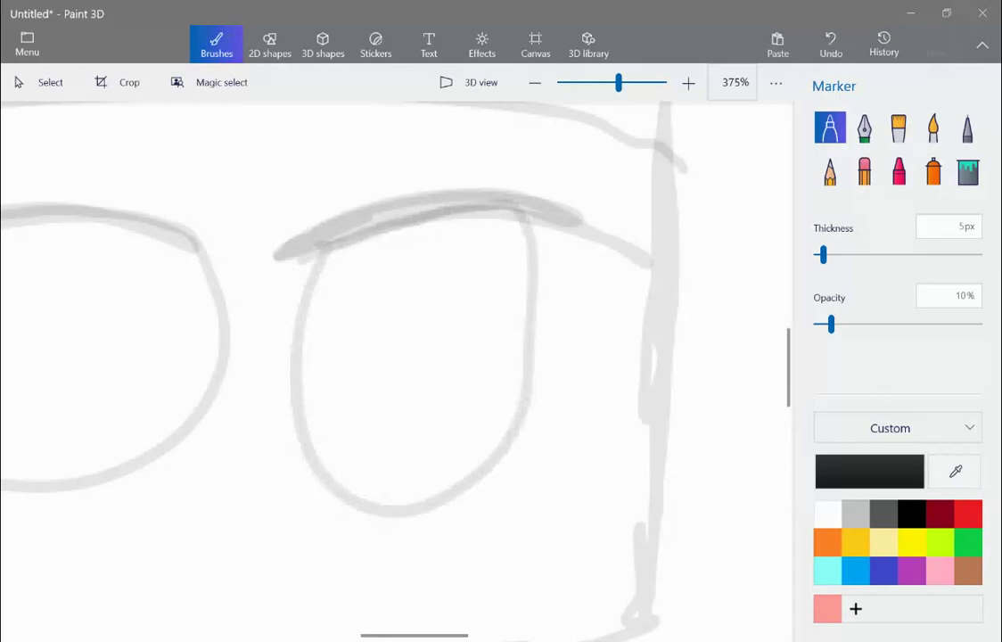
pyautogui.scroll(-5, 482, 294)
pyautogui.scroll(4, 367, 370)
pyautogui.scroll(-3, 396, 370)
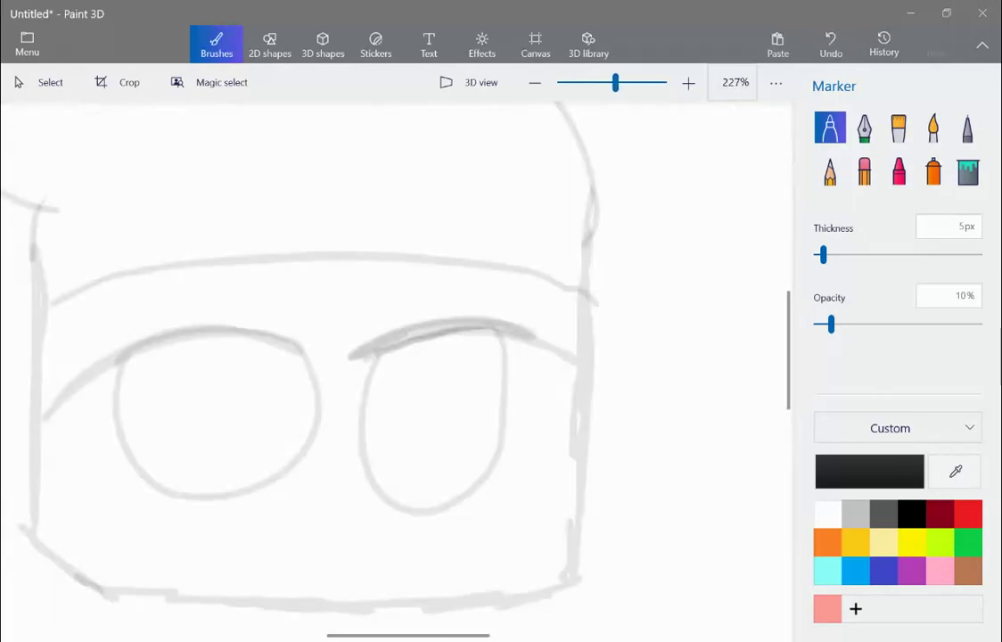
pyautogui.hotkey('ctrl', 'z')
pyautogui.scroll(3, 446, 428)
pyautogui.moveTo(290, 308)
pyautogui.mouseDown()
pyautogui.moveTo(296, 344)
pyautogui.moveTo(562, 290)
pyautogui.mouseUp()
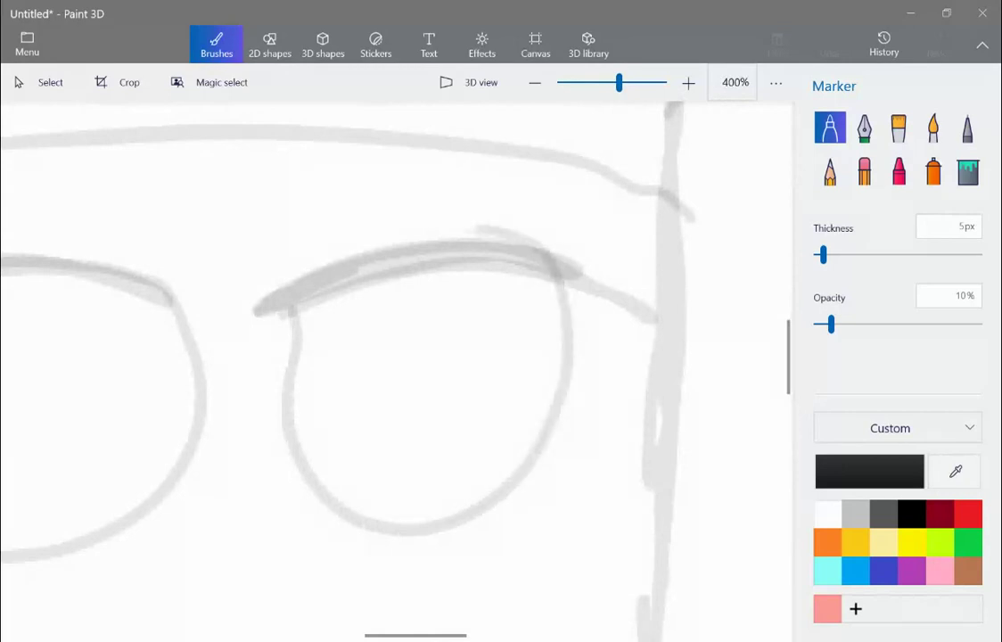
pyautogui.hotkey('ctrl', 'z')
# Draw the right eye's rounded outline hanging from the thickened upper-lid line
pyautogui.moveTo(290, 308)
pyautogui.mouseDown()
pyautogui.moveTo(294, 381)
pyautogui.moveTo(599, 348)
pyautogui.moveTo(572, 275)
pyautogui.moveTo(385, 262)
pyautogui.moveTo(258, 311)
pyautogui.mouseUp()
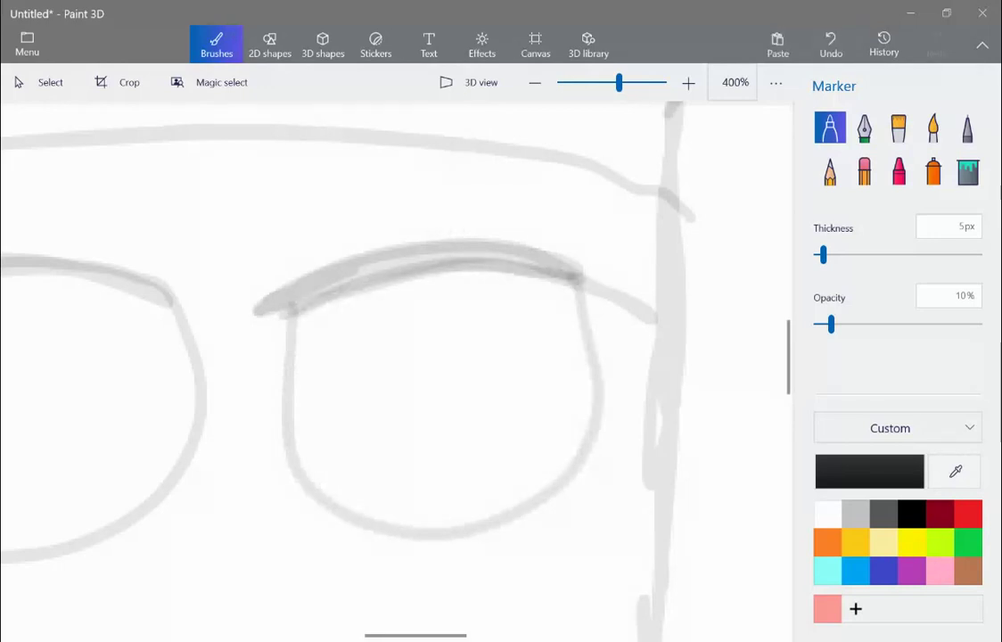
pyautogui.scroll(-5, 397, 366)
pyautogui.scroll(6, 396, 366)
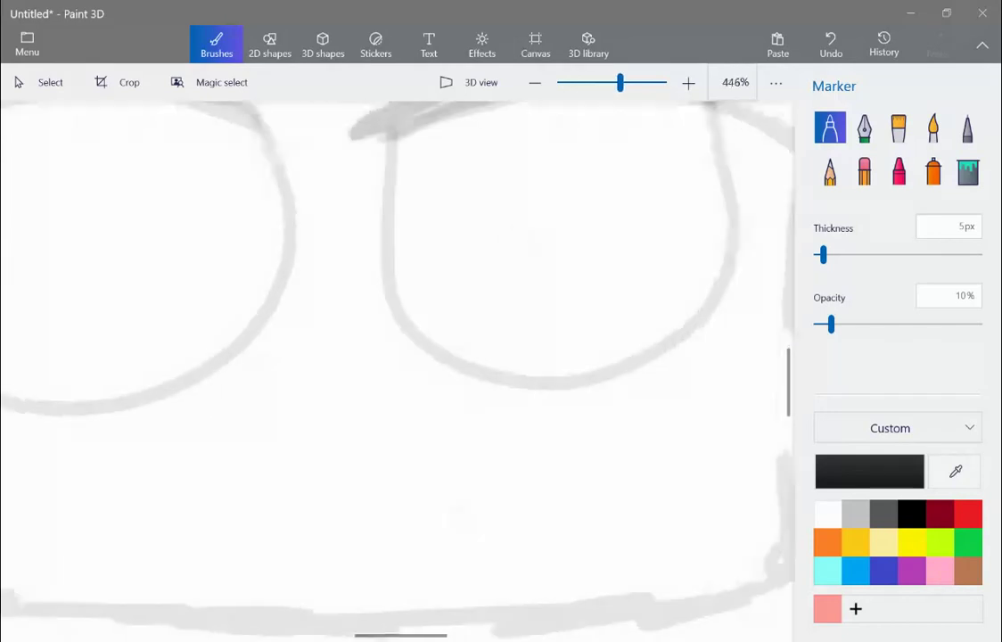
# Draw a small wavy mouth line below and between the two eyes
pyautogui.scroll(-3, 396, 366)
pyautogui.scroll(-1, 396, 366)
pyautogui.scroll(3, 397, 417)
pyautogui.moveTo(230, 443)
pyautogui.mouseDown()
pyautogui.moveTo(548, 381)
pyautogui.moveTo(571, 330)
pyautogui.mouseUp()
pyautogui.hotkey('ctrl', 'z')
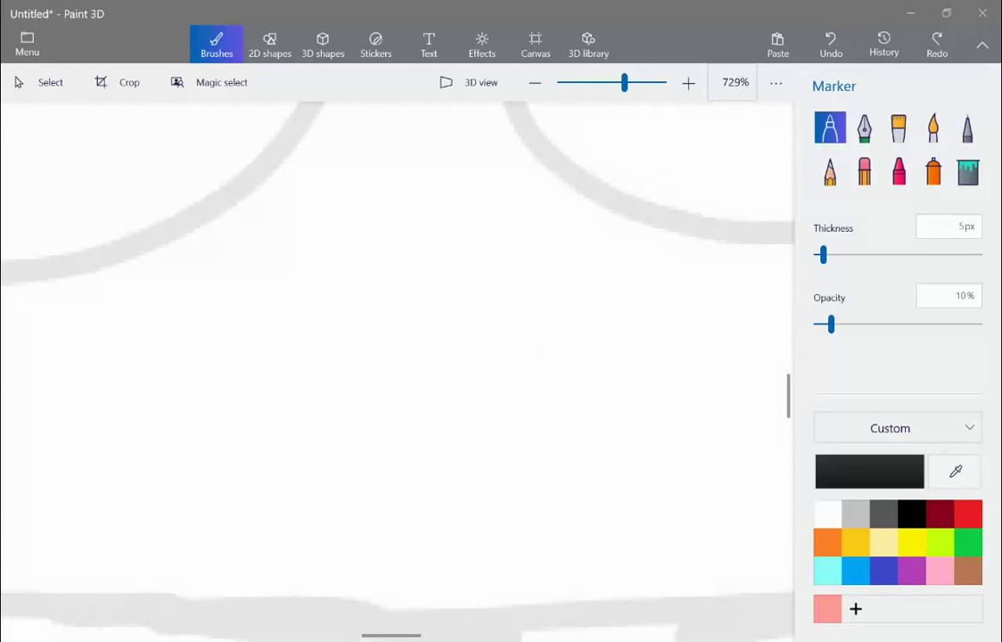
pyautogui.moveTo(280, 350); pyautogui.dragTo(557, 415)
pyautogui.hotkey('ctrl', 'z')
pyautogui.moveTo(274, 382); pyautogui.dragTo(627, 385)
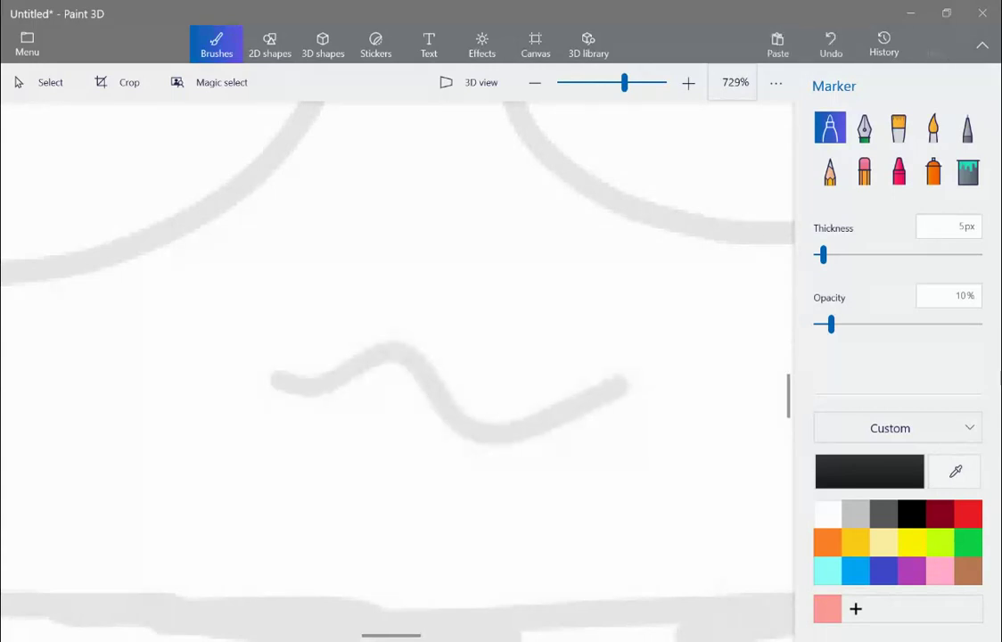
# Draw two short neck lines down from the head's lower edge
pyautogui.scroll(-6, 339, 397)
pyautogui.moveTo(245, 270); pyautogui.dragTo(292, 266)
pyautogui.scroll(8, 268, 508)
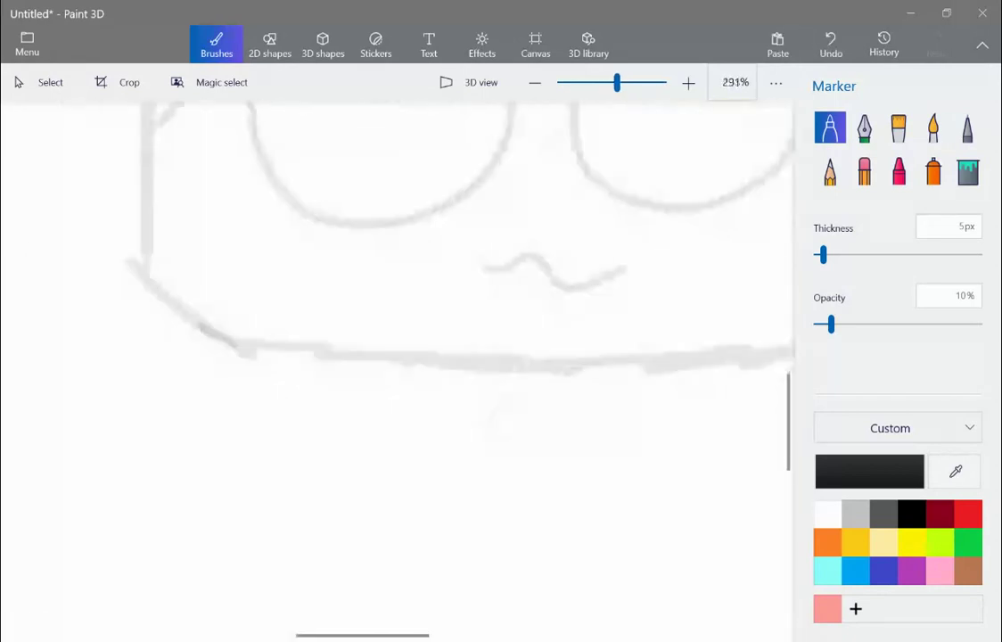
pyautogui.moveTo(260, 216); pyautogui.dragTo(272, 379)
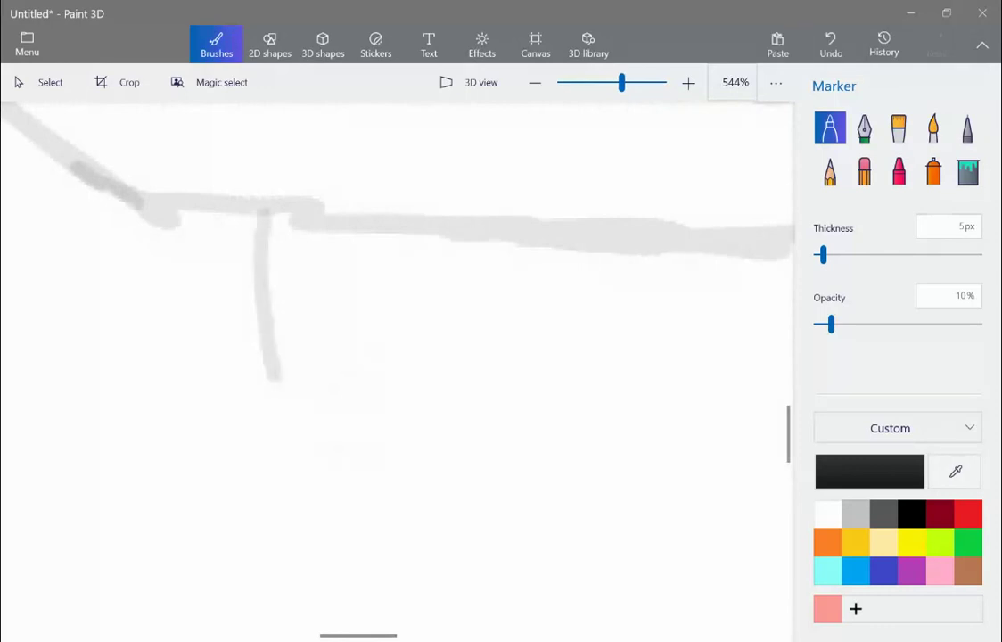
pyautogui.scroll(-5, 256, 459)
pyautogui.moveTo(550, 374)
pyautogui.mouseDown()
pyautogui.moveTo(553, 414)
pyautogui.moveTo(575, 416)
pyautogui.moveTo(598, 619)
pyautogui.mouseUp()
pyautogui.hotkey('ctrl', 'z')
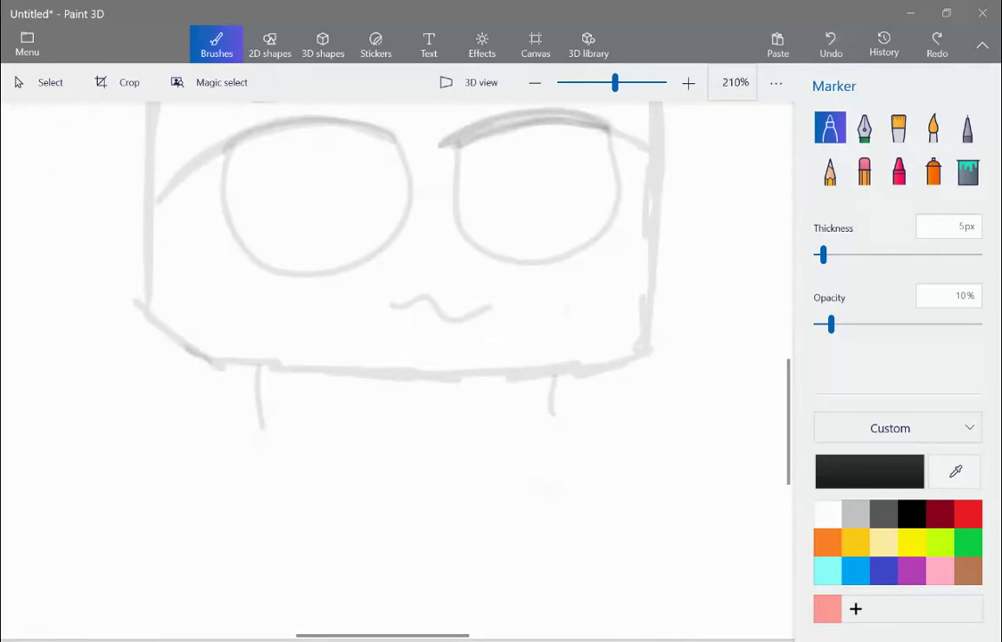
pyautogui.scroll(3, 639, 534)
pyautogui.scroll(-5, 466, 250)
# Draw the torso's two long sides down from the neck lines
pyautogui.moveTo(469, 254); pyautogui.dragTo(481, 429)
pyautogui.moveTo(265, 262); pyautogui.dragTo(268, 427)
pyautogui.scroll(3, 286, 205)
pyautogui.hotkey('ctrl', 'z')
pyautogui.moveTo(234, 342); pyautogui.dragTo(219, 640)
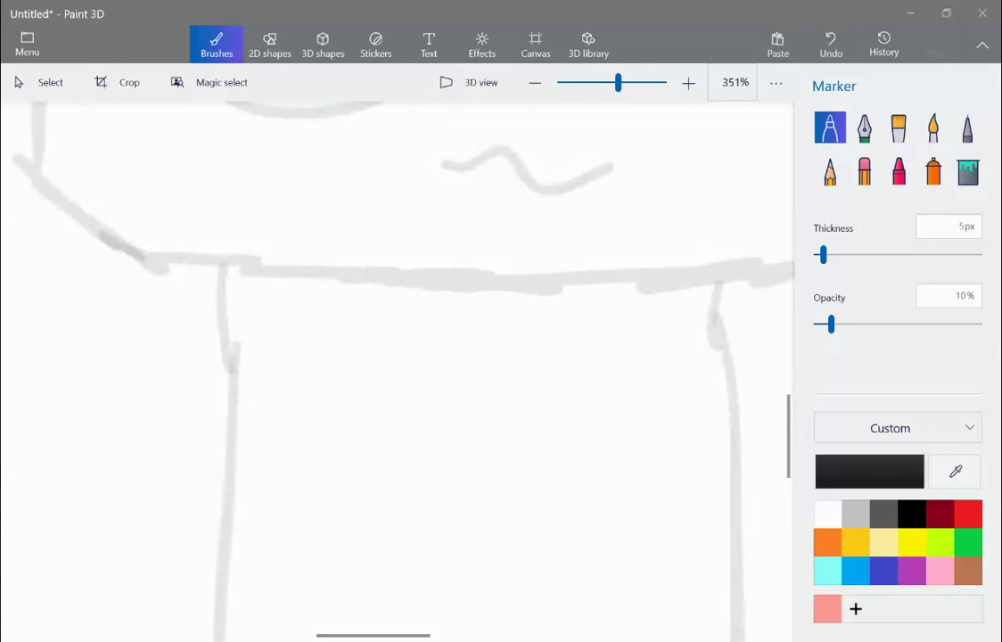
# Close the torso's top with a horizontal line between its sides and add a short eyebrow stroke above each eye
pyautogui.scroll(-4, 428, 374)
pyautogui.scroll(4, 429, 418)
pyautogui.scroll(-1, 428, 393)
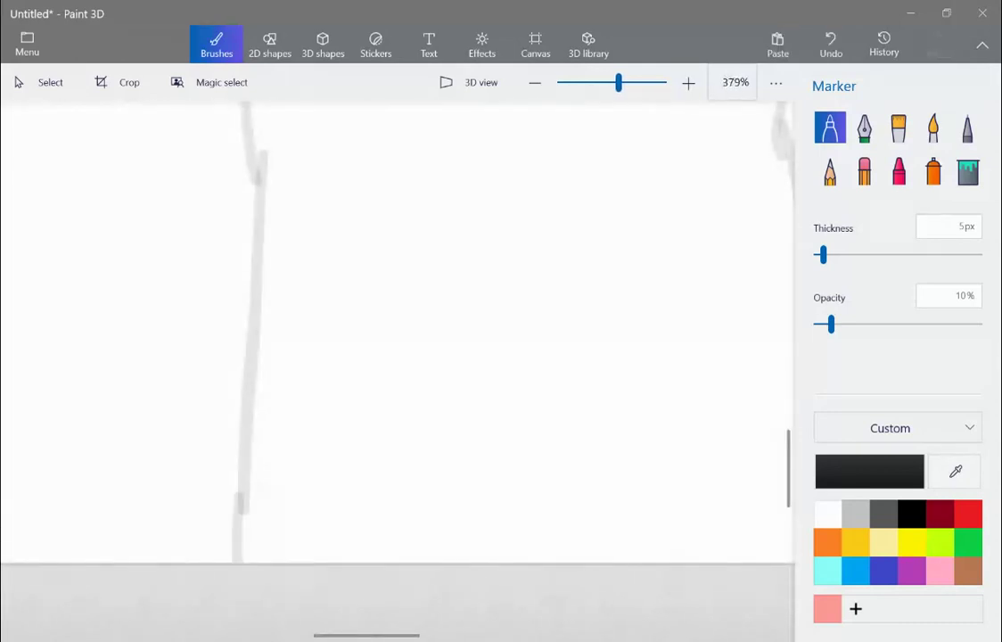
pyautogui.scroll(-3, 397, 357)
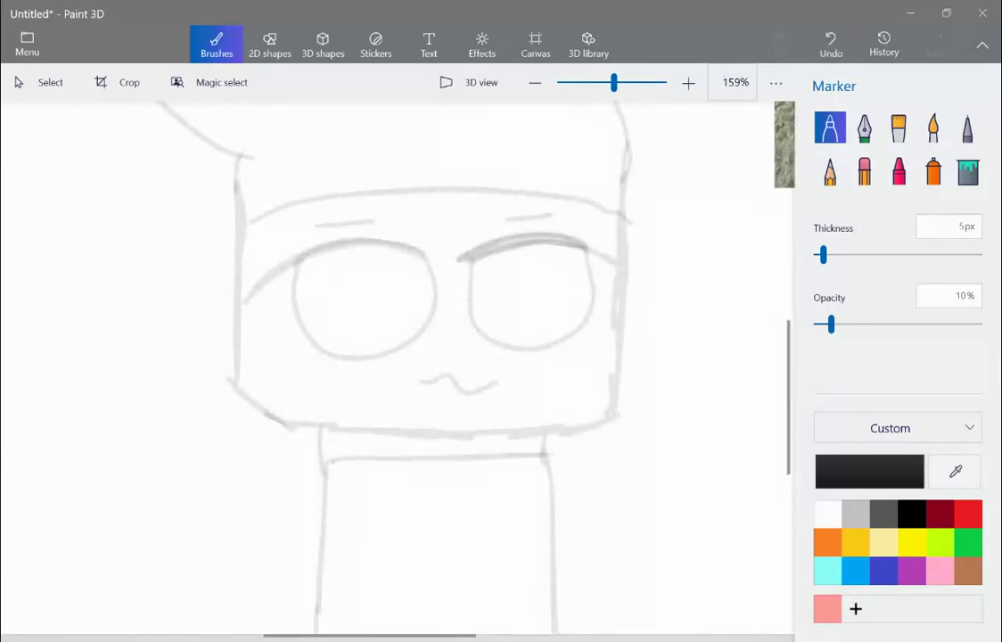
pyautogui.scroll(2, 544, 446)
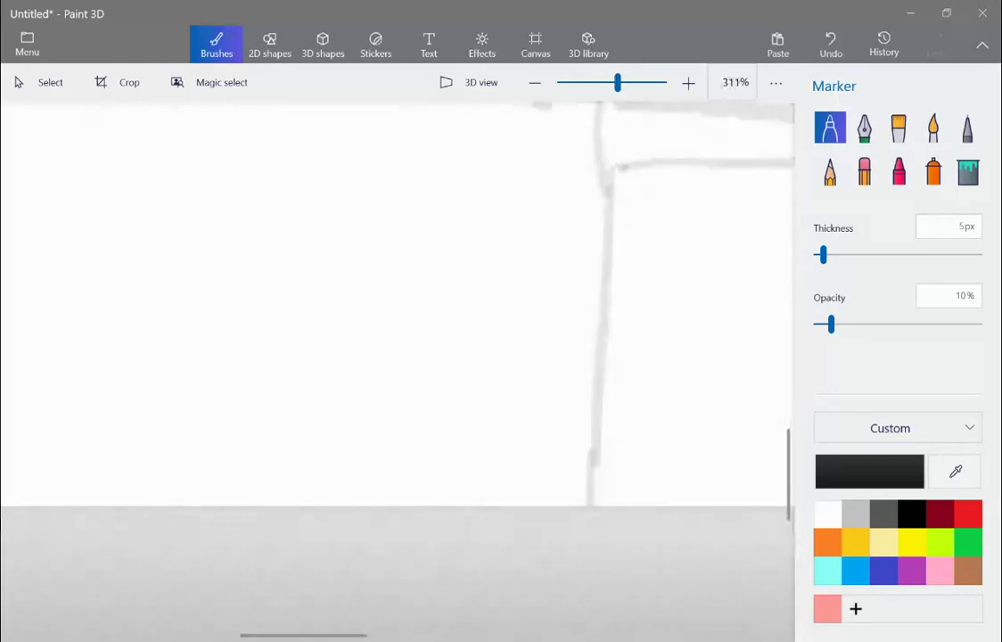
pyautogui.moveTo(546, 186); pyautogui.dragTo(358, 495)
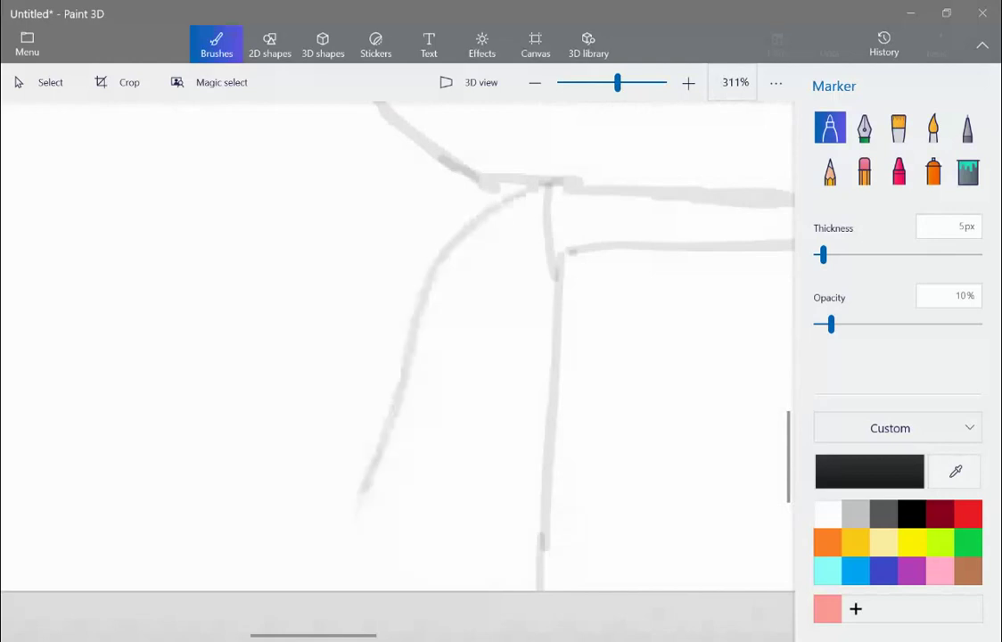
pyautogui.moveTo(341, 552); pyautogui.dragTo(546, 545)
pyautogui.hotkey('ctrl', 'z')
pyautogui.hotkey('ctrl', 'z')
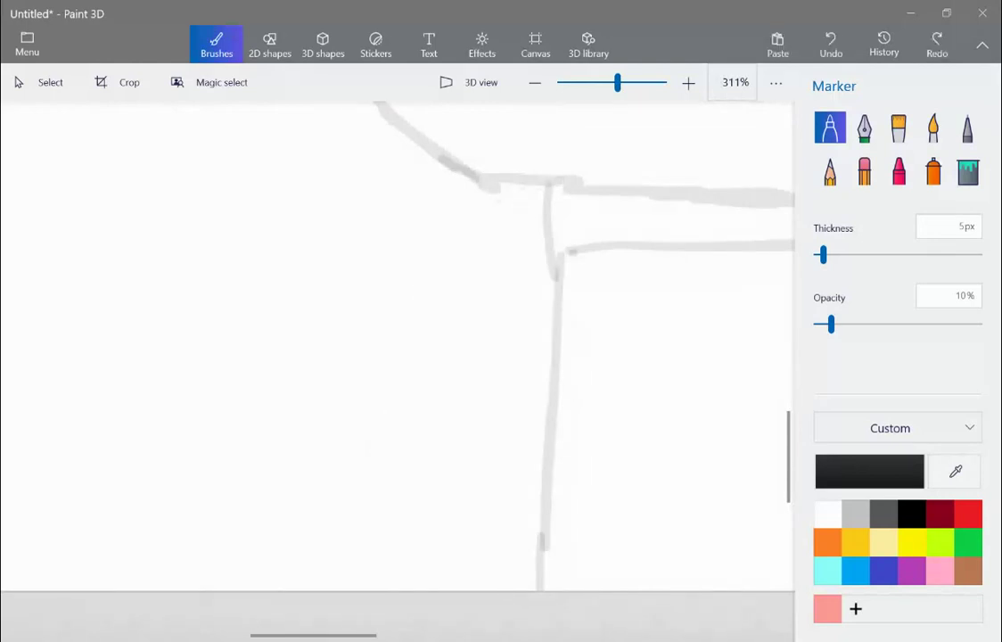
pyautogui.moveTo(559, 264)
pyautogui.mouseDown()
pyautogui.moveTo(396, 412)
pyautogui.moveTo(503, 547)
pyautogui.moveTo(546, 558)
pyautogui.mouseUp()
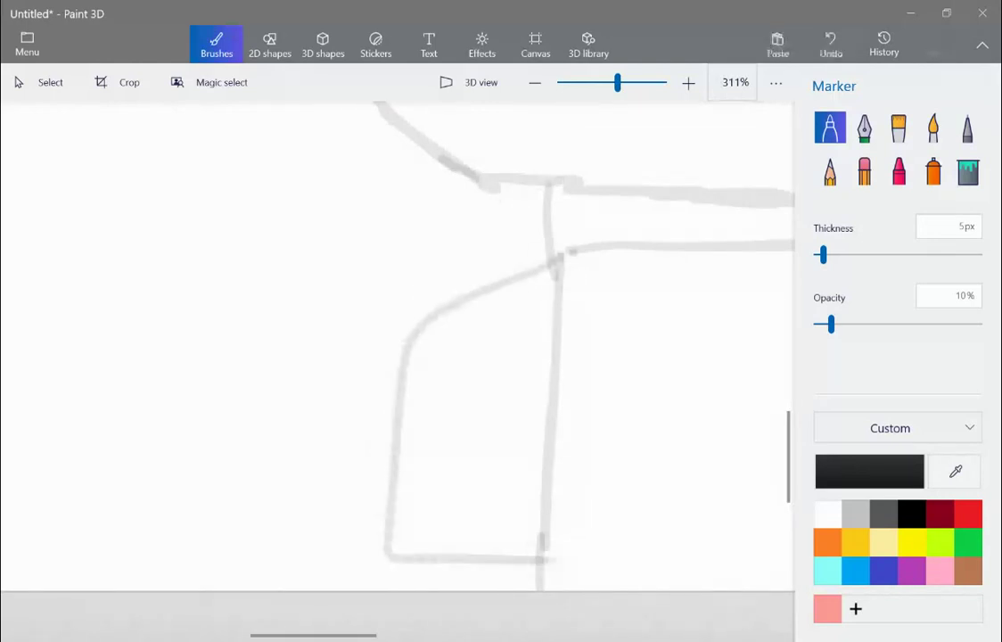
pyautogui.hotkey('ctrl', 'z')
# Draw the left and right arm outlines curving from the shoulders down to the canvas's lower edge
pyautogui.moveTo(559, 258)
pyautogui.mouseDown()
pyautogui.moveTo(535, 262)
pyautogui.moveTo(437, 459)
pyautogui.moveTo(408, 563)
pyautogui.mouseUp()
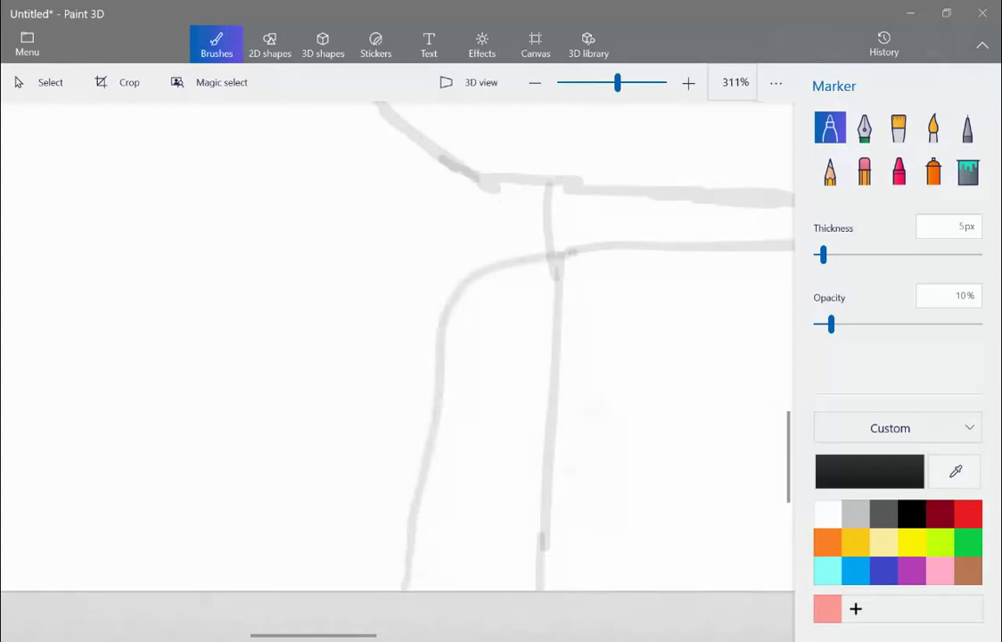
pyautogui.scroll(-5, 500, 481)
pyautogui.scroll(5, 751, 425)
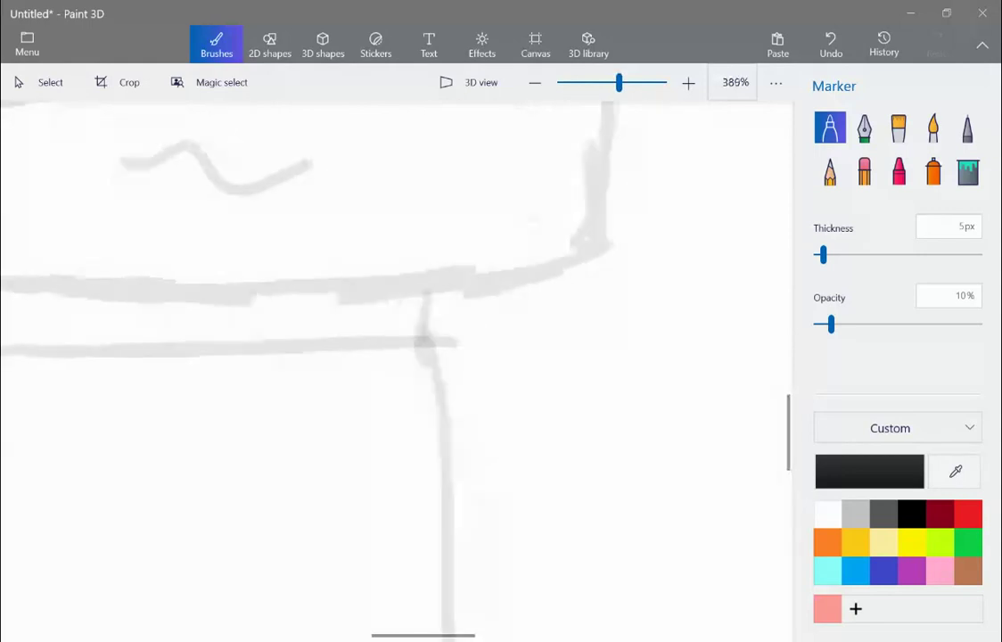
pyautogui.scroll(-2, 499, 356)
pyautogui.moveTo(393, 206)
pyautogui.mouseDown()
pyautogui.moveTo(523, 307)
pyautogui.moveTo(497, 506)
pyautogui.mouseUp()
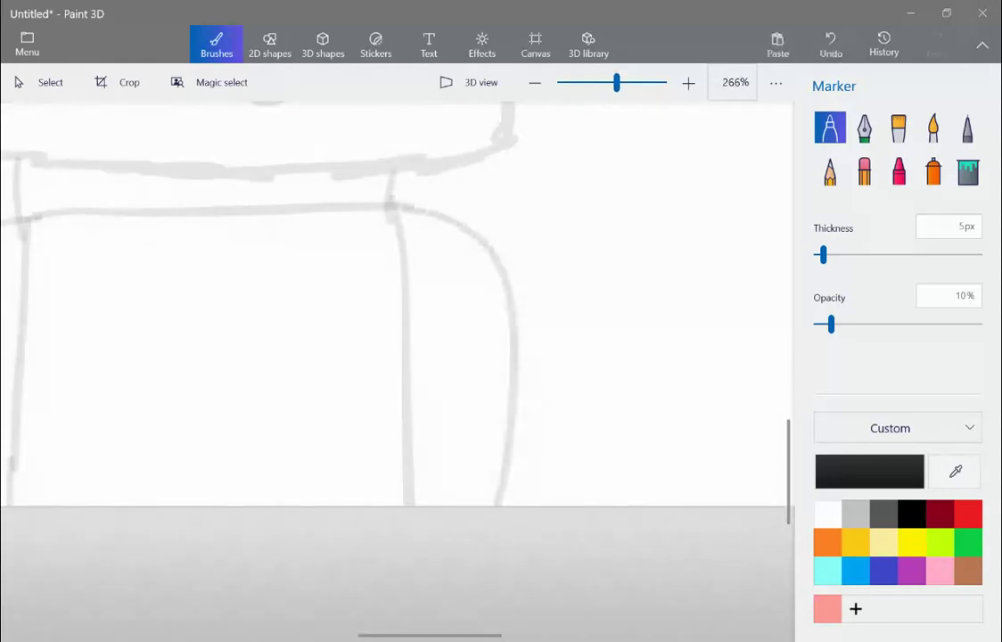
# Set the Marker's opacity to 100%
pyautogui.scroll(-3, 396, 347)
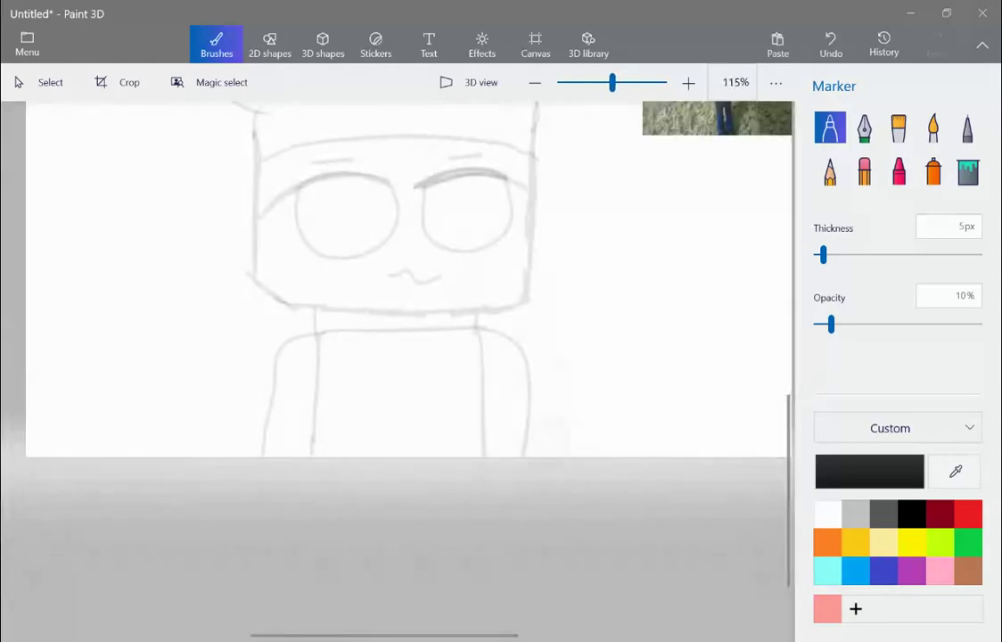
pyautogui.scroll(-2, 397, 348)
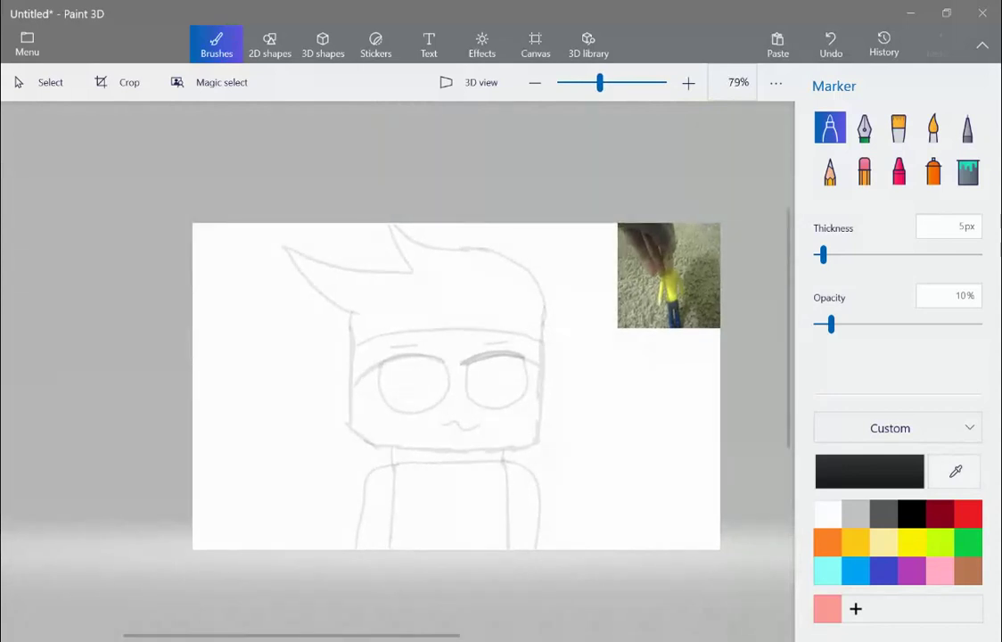
pyautogui.moveTo(831, 325); pyautogui.dragTo(980, 325)
pyautogui.scroll(8, 456, 426)
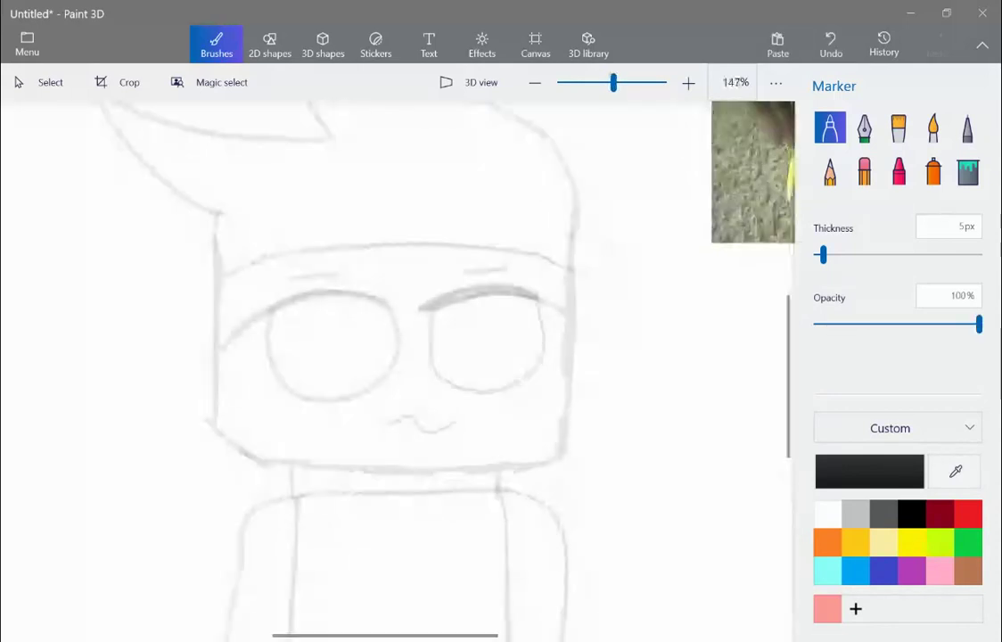
pyautogui.moveTo(262, 416)
pyautogui.mouseDown()
pyautogui.moveTo(497, 443)
pyautogui.moveTo(581, 437)
pyautogui.mouseUp()
pyautogui.hotkey('ctrl', 'z')
pyautogui.moveTo(268, 423)
pyautogui.mouseDown()
pyautogui.moveTo(381, 390)
pyautogui.moveTo(559, 418)
pyautogui.moveTo(575, 405)
pyautogui.mouseUp()
pyautogui.scroll(-5, 522, 439)
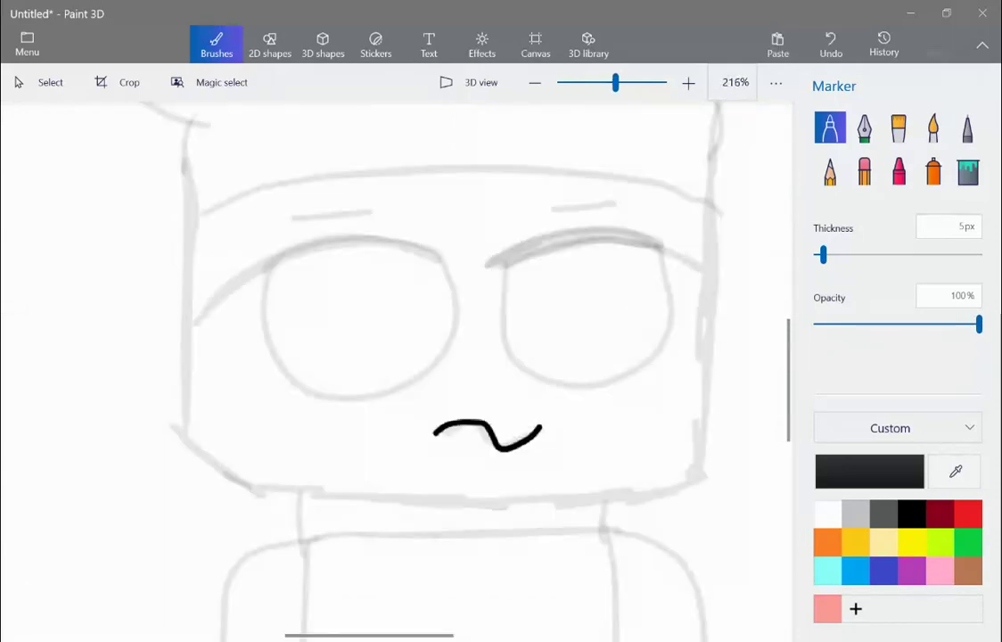
pyautogui.hotkey('ctrl', 'z')
# Trace the wavy mouth line of the sketch in solid black
pyautogui.scroll(5, 483, 474)
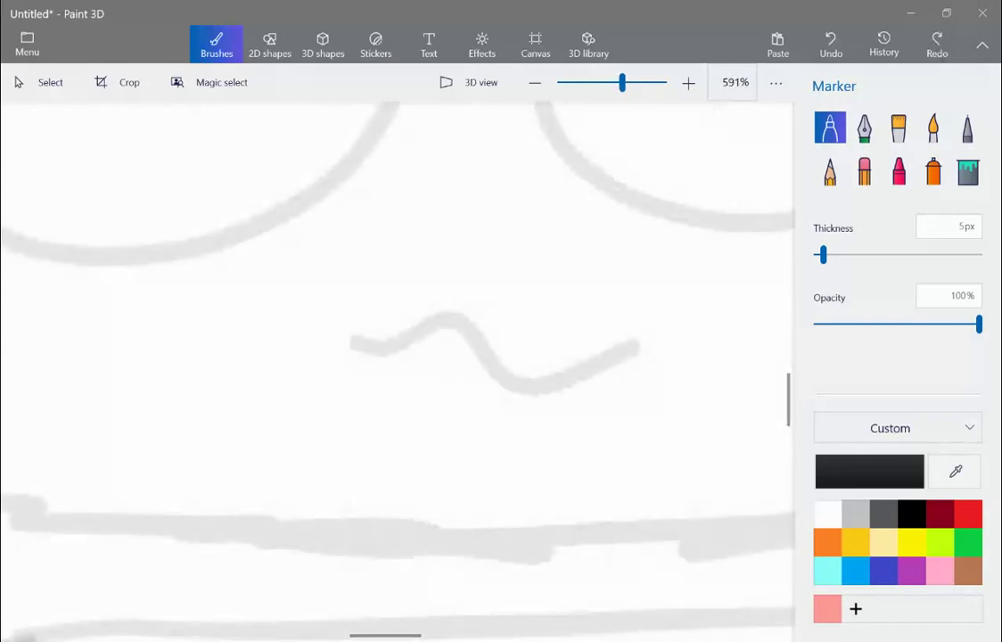
pyautogui.moveTo(351, 349)
pyautogui.mouseDown()
pyautogui.moveTo(501, 369)
pyautogui.moveTo(589, 366)
pyautogui.mouseUp()
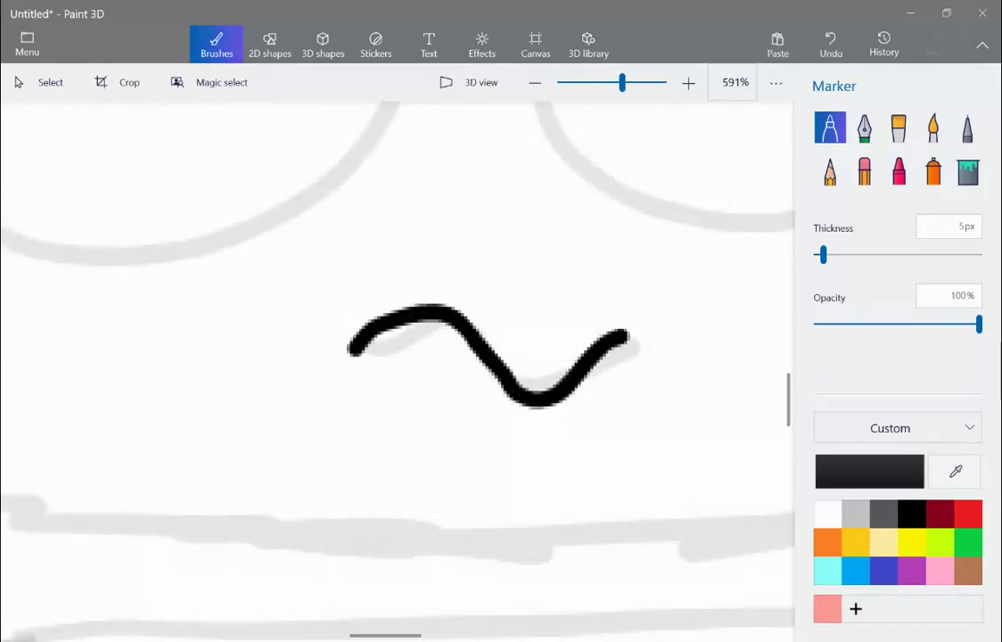
pyautogui.scroll(-5, 589, 361)
# Trace the left neck line and the top of the left shoulder in solid black
pyautogui.scroll(5, 308, 446)
pyautogui.moveTo(465, 353); pyautogui.dragTo(483, 519)
pyautogui.scroll(-5, 541, 357)
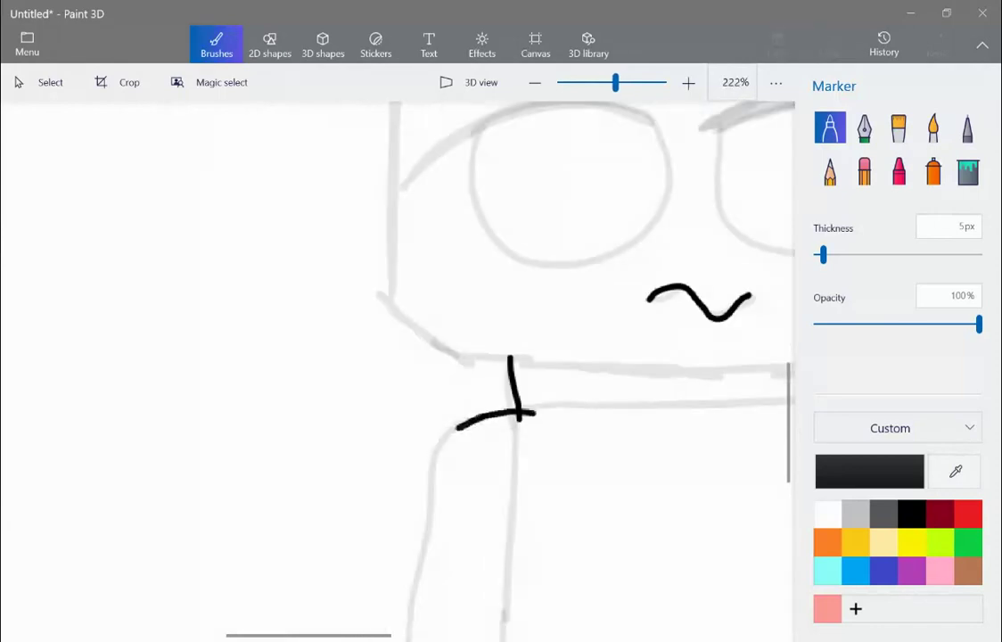
# Trace the left arm's outer edge from the shoulder down to the canvas's lower edge
pyautogui.moveTo(456, 426); pyautogui.dragTo(428, 595)
pyautogui.scroll(-3, 694, 112)
pyautogui.scroll(5, 587, 402)
pyautogui.moveTo(496, 229); pyautogui.dragTo(451, 407)
pyautogui.hotkey('ctrl', 'z')
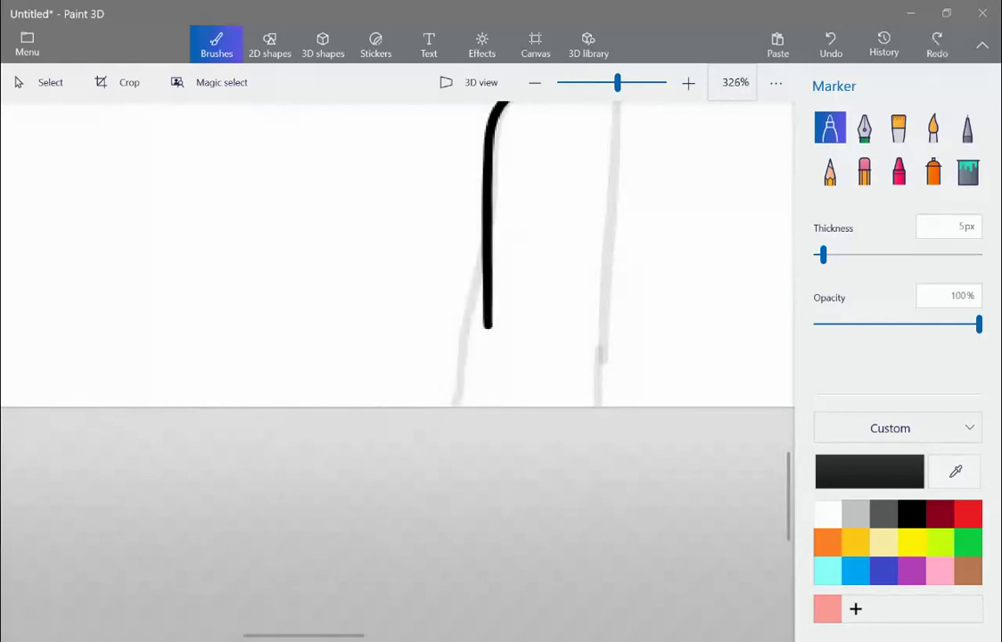
pyautogui.moveTo(493, 234); pyautogui.dragTo(434, 406)
pyautogui.scroll(-2, 438, 406)
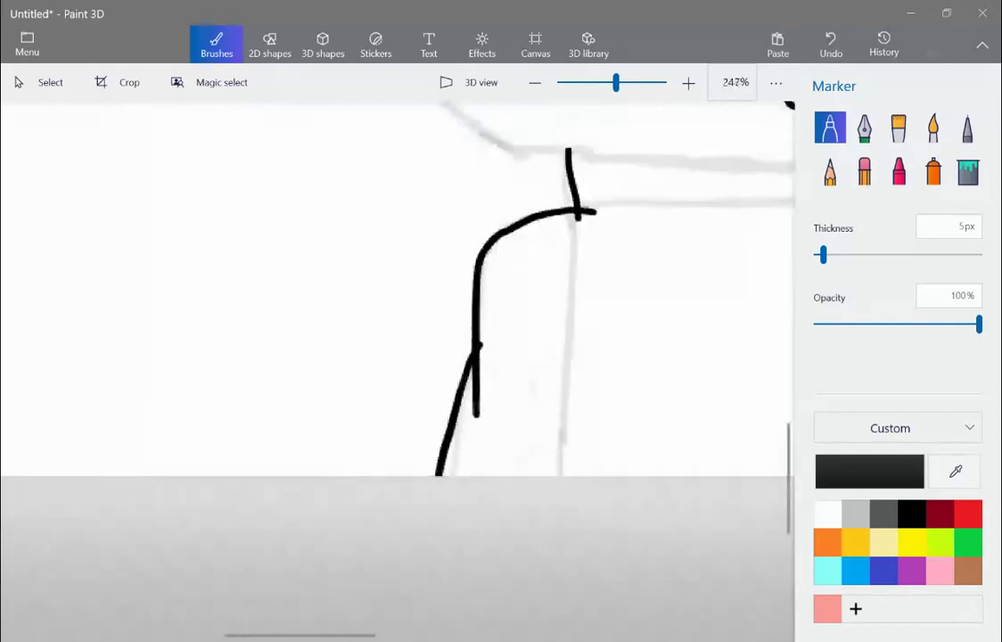
# Trace the torso's left side in solid black from the shoulder down to the canvas's lower edge
pyautogui.moveTo(519, 324); pyautogui.dragTo(497, 417)
pyautogui.hotkey('ctrl', 'z')
pyautogui.moveTo(568, 239); pyautogui.dragTo(548, 487)
pyautogui.scroll(-3, 346, 504)
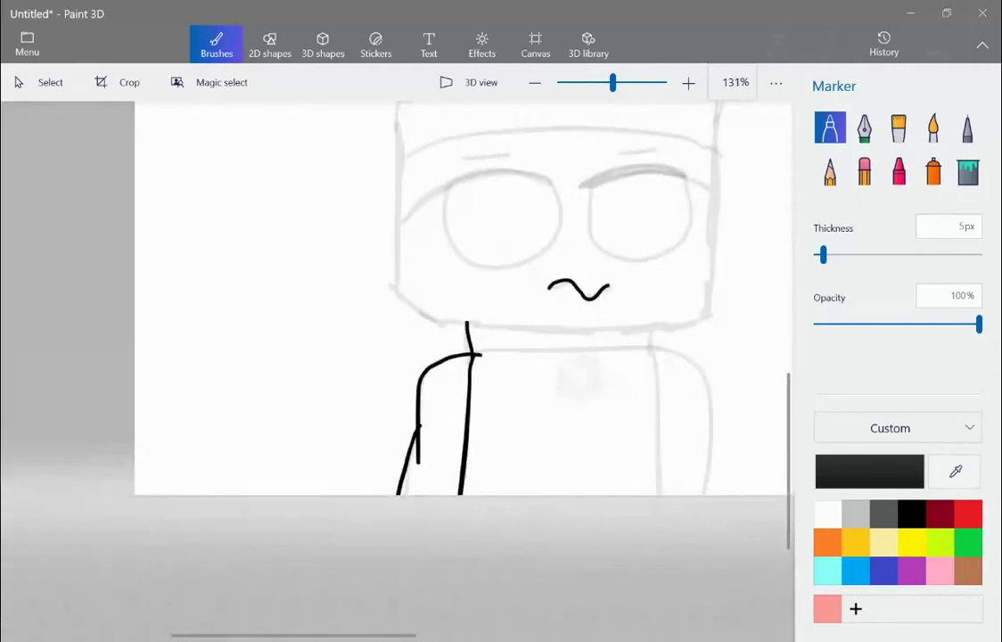
# Trace the torso's top edge and right side in solid black down to the canvas's lower edge
pyautogui.scroll(3, 738, 458)
pyautogui.moveTo(332, 330); pyautogui.dragTo(376, 473)
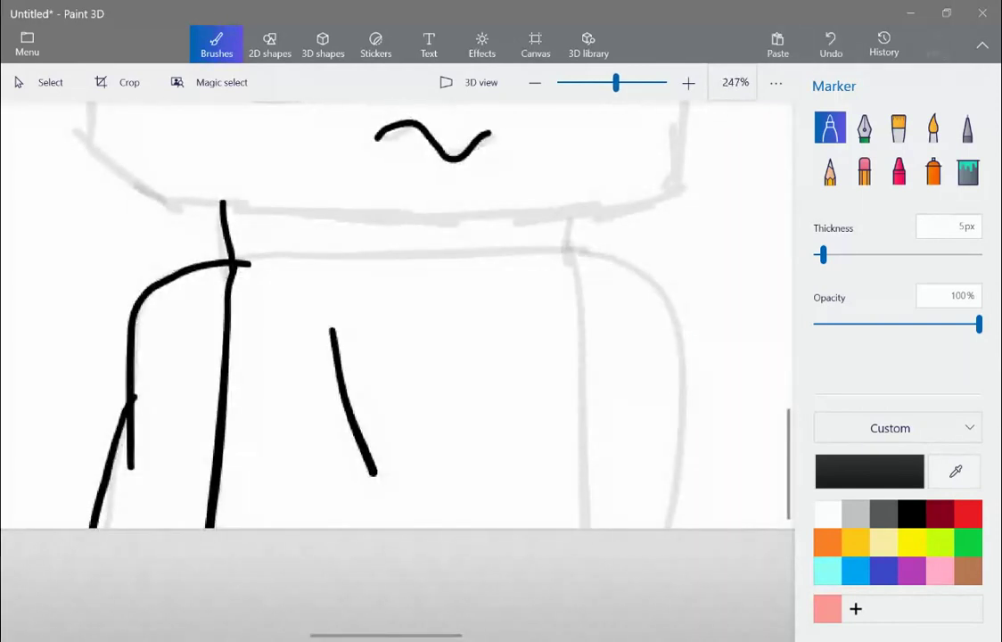
pyautogui.hotkey('ctrl', 'z')
pyautogui.moveTo(241, 263)
pyautogui.mouseDown()
pyautogui.moveTo(554, 255)
pyautogui.moveTo(588, 436)
pyautogui.moveTo(579, 526)
pyautogui.mouseUp()
pyautogui.hotkey('ctrl', 'z')
pyautogui.moveTo(237, 261)
pyautogui.mouseDown()
pyautogui.moveTo(537, 246)
pyautogui.moveTo(576, 406)
pyautogui.moveTo(571, 526)
pyautogui.mouseUp()
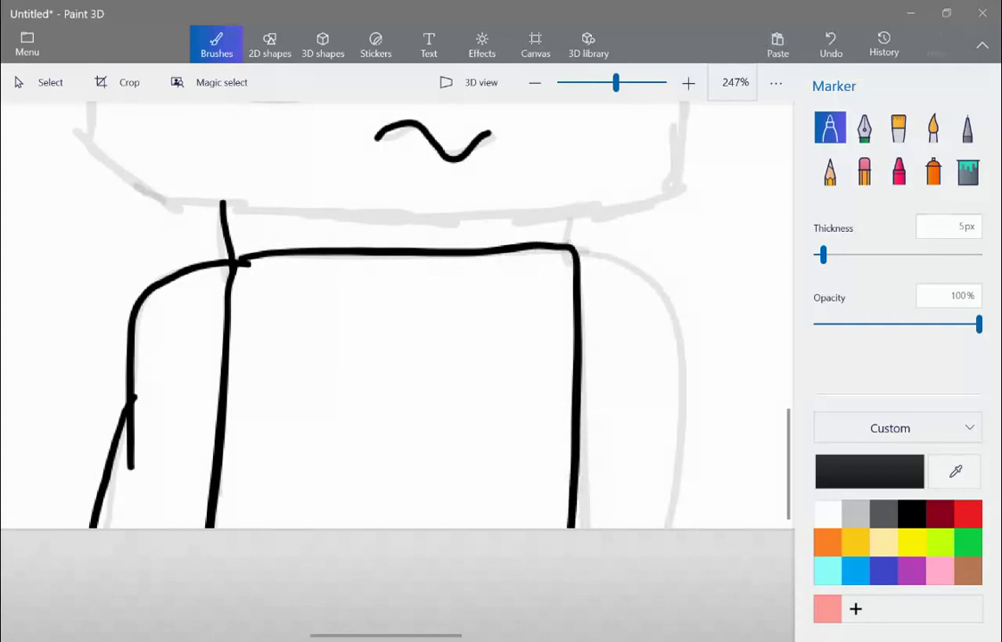
# Trace the right shoulder and arm's outer edge in solid black, adding a short crease line near the elbow
pyautogui.moveTo(564, 256)
pyautogui.mouseDown()
pyautogui.moveTo(658, 287)
pyautogui.moveTo(664, 526)
pyautogui.mouseUp()
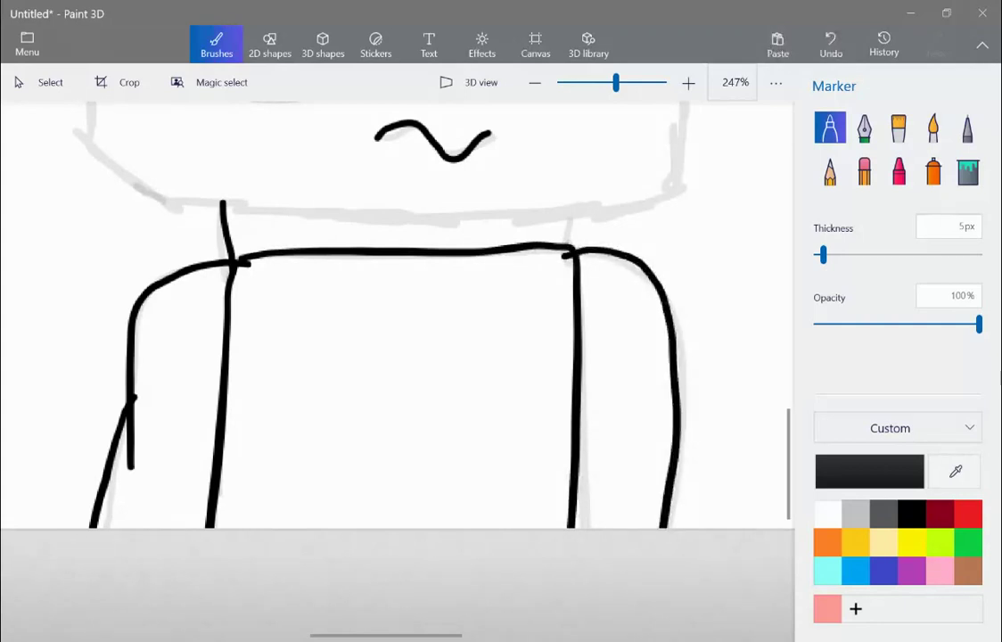
pyautogui.moveTo(672, 412); pyautogui.dragTo(658, 446)
pyautogui.scroll(-4, 629, 425)
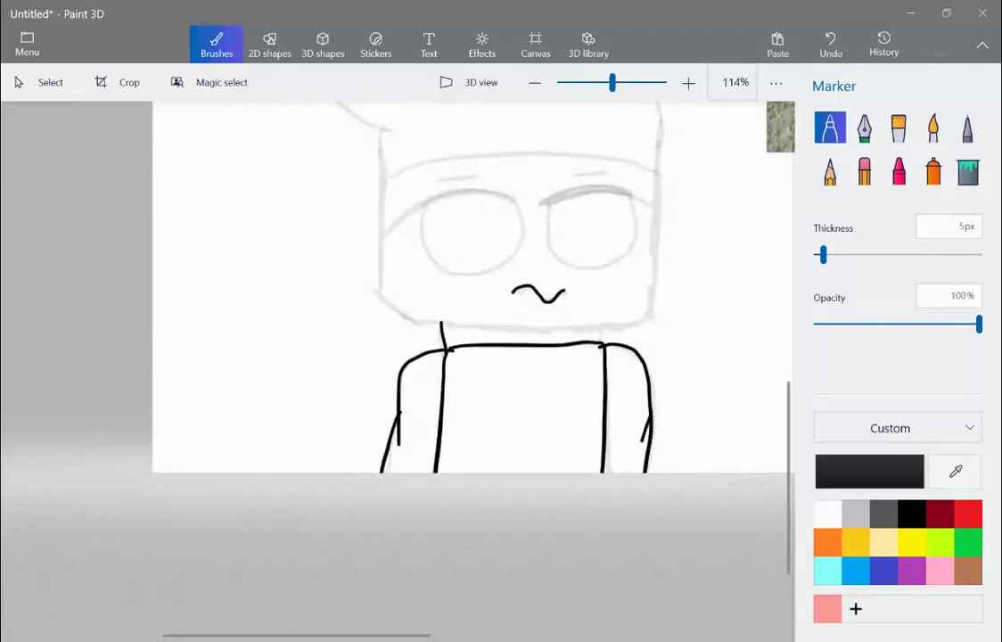
# Trace the right neck line and the head's lower edge between both neck lines in solid black
pyautogui.scroll(8, 603, 336)
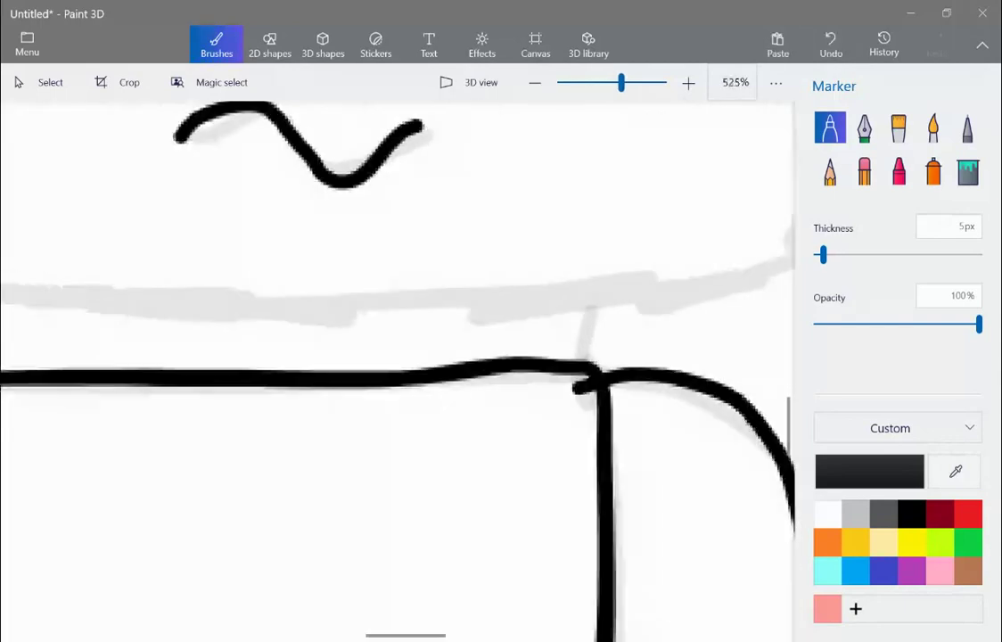
pyautogui.scroll(-4, 557, 491)
pyautogui.moveTo(209, 383); pyautogui.dragTo(590, 390)
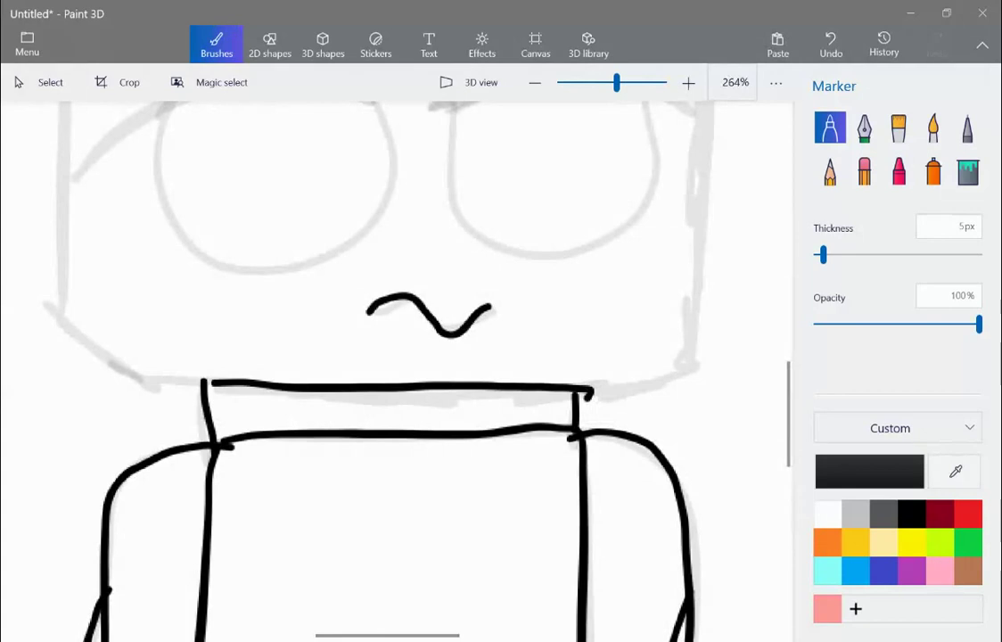
pyautogui.hotkey('ctrl', 'z')
pyautogui.moveTo(204, 382); pyautogui.dragTo(587, 393)
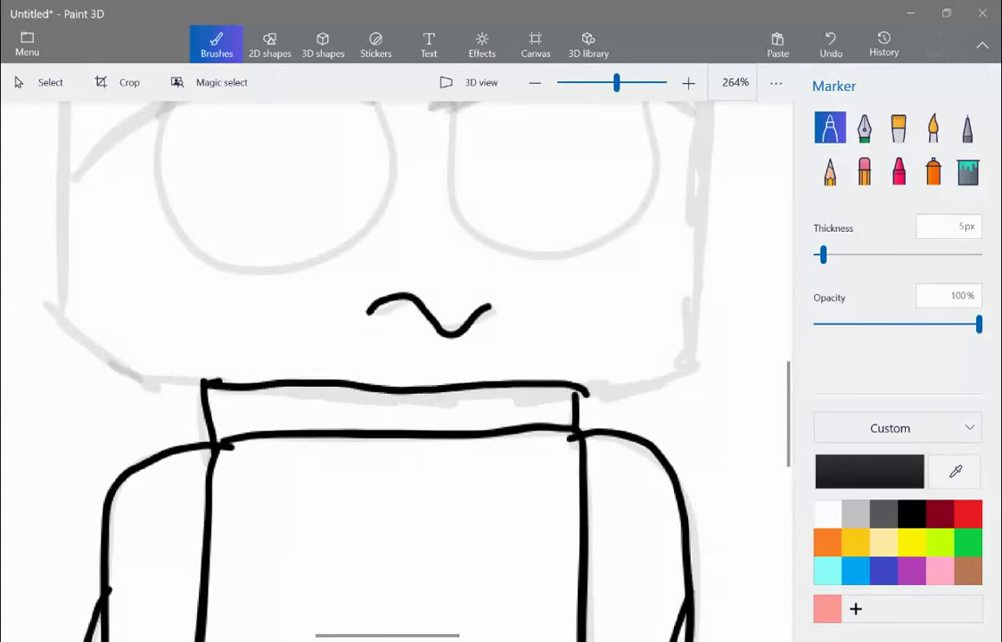
# Trace the head's lower right corner and its right side up to the hairline in solid black
pyautogui.scroll(7, 620, 386)
pyautogui.moveTo(455, 407)
pyautogui.mouseDown()
pyautogui.moveTo(448, 432)
pyautogui.moveTo(530, 458)
pyautogui.moveTo(609, 217)
pyautogui.mouseUp()
pyautogui.scroll(-5, 390, 536)
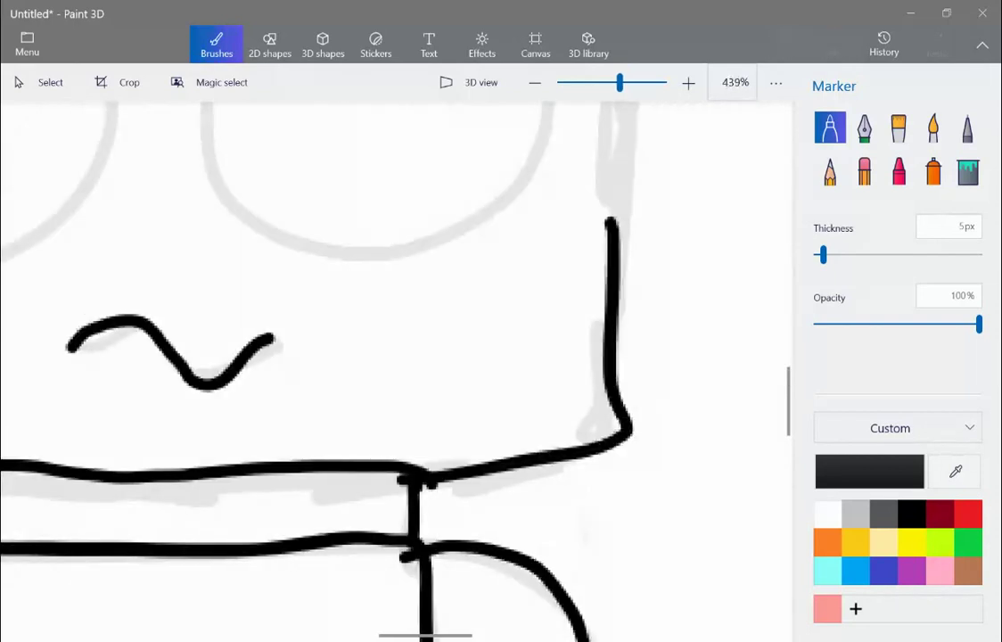
pyautogui.scroll(-3, 530, 615)
pyautogui.moveTo(584, 271); pyautogui.dragTo(579, 477)
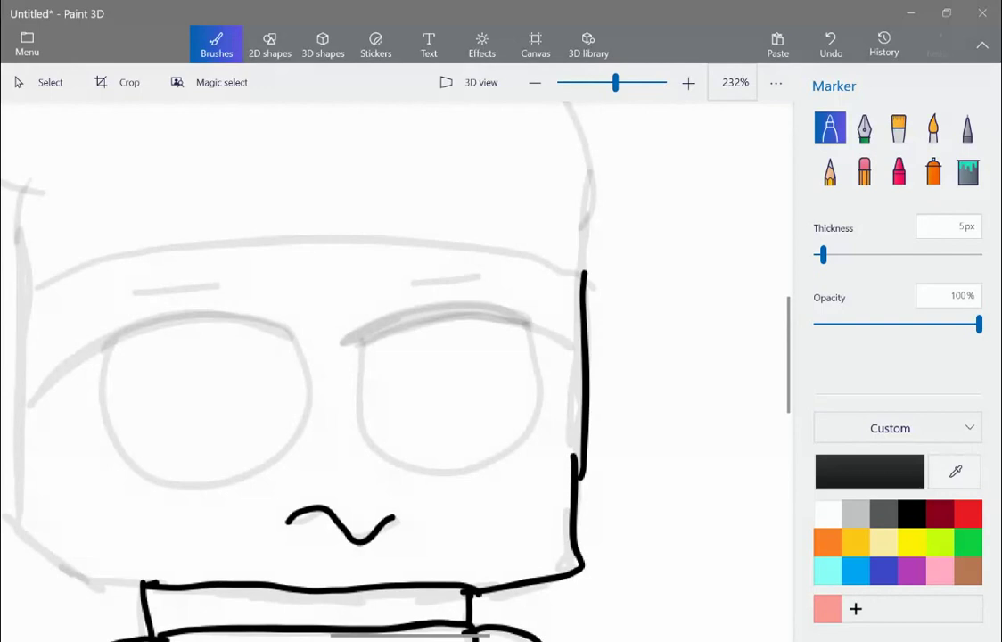
pyautogui.scroll(-4, 743, 238)
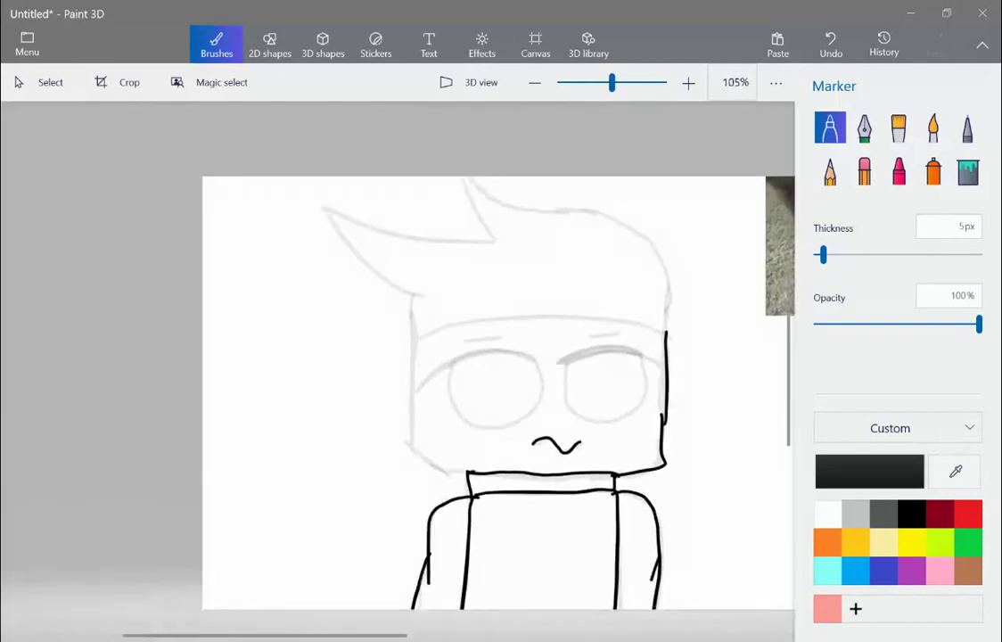
# Trace the head's lower left corner and its left side up to the hair in solid black
pyautogui.scroll(3, 379, 248)
pyautogui.moveTo(524, 560)
pyautogui.mouseDown()
pyautogui.moveTo(459, 553)
pyautogui.moveTo(436, 504)
pyautogui.moveTo(435, 432)
pyautogui.mouseUp()
pyautogui.hotkey('ctrl', 'z')
pyautogui.moveTo(528, 560); pyautogui.dragTo(432, 536)
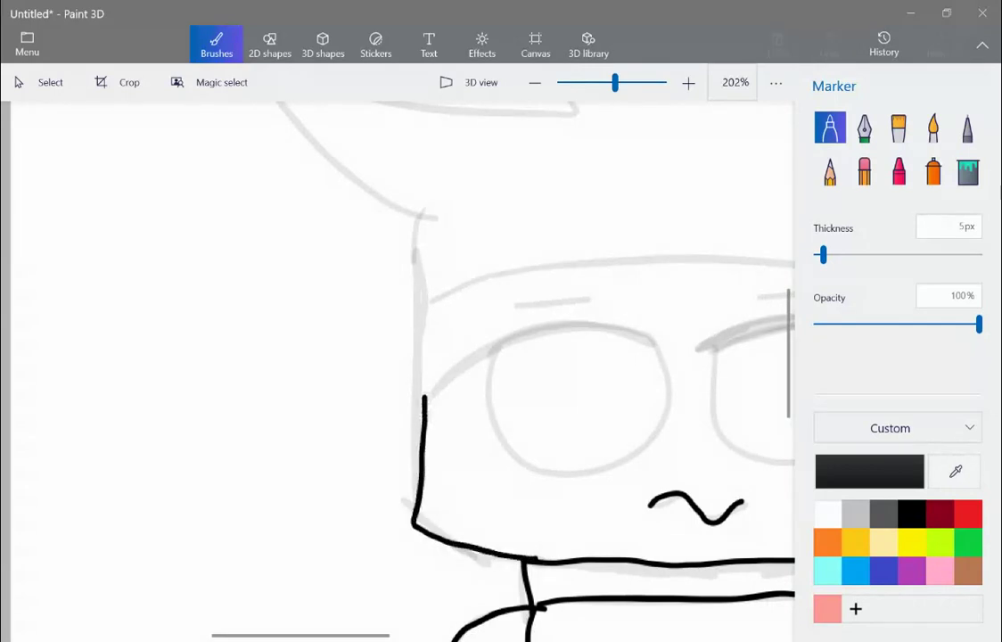
pyautogui.moveTo(415, 236); pyautogui.dragTo(419, 217)
# Trace the hair outline in solid black, including the spikes and the curved top down to the head's right side
pyautogui.scroll(-1, 419, 217)
pyautogui.moveTo(466, 358)
pyautogui.mouseDown()
pyautogui.moveTo(268, 235)
pyautogui.moveTo(533, 269)
pyautogui.mouseUp()
pyautogui.hotkey('ctrl', 'z')
pyautogui.moveTo(449, 367)
pyautogui.mouseDown()
pyautogui.moveTo(287, 210)
pyautogui.moveTo(598, 266)
pyautogui.mouseUp()
pyautogui.moveTo(581, 264)
pyautogui.mouseDown()
pyautogui.moveTo(516, 161)
pyautogui.moveTo(662, 206)
pyautogui.mouseUp()
pyautogui.scroll(-5, 397, 371)
pyautogui.scroll(5, 607, 413)
pyautogui.moveTo(285, 162)
pyautogui.mouseDown()
pyautogui.moveTo(470, 217)
pyautogui.moveTo(579, 388)
pyautogui.moveTo(567, 444)
pyautogui.mouseUp()
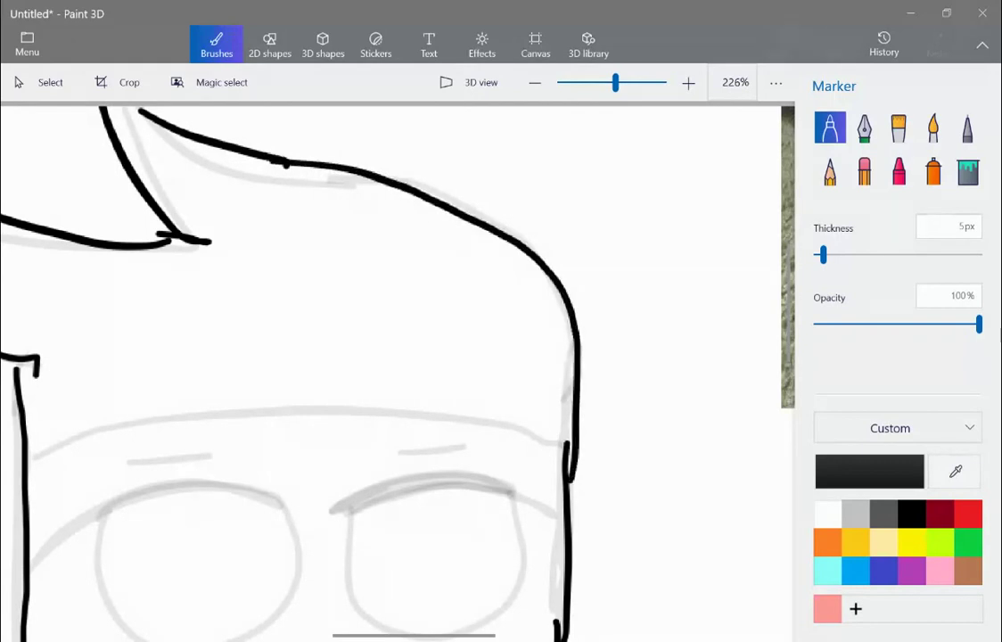
# Trace the left part of the curved hairline across the forehead in solid black
pyautogui.scroll(-4, 566, 291)
pyautogui.scroll(6, 415, 370)
pyautogui.scroll(1, 428, 446)
pyautogui.moveTo(114, 334)
pyautogui.mouseDown()
pyautogui.moveTo(650, 241)
pyautogui.moveTo(730, 262)
pyautogui.mouseUp()
pyautogui.scroll(-4, 576, 384)
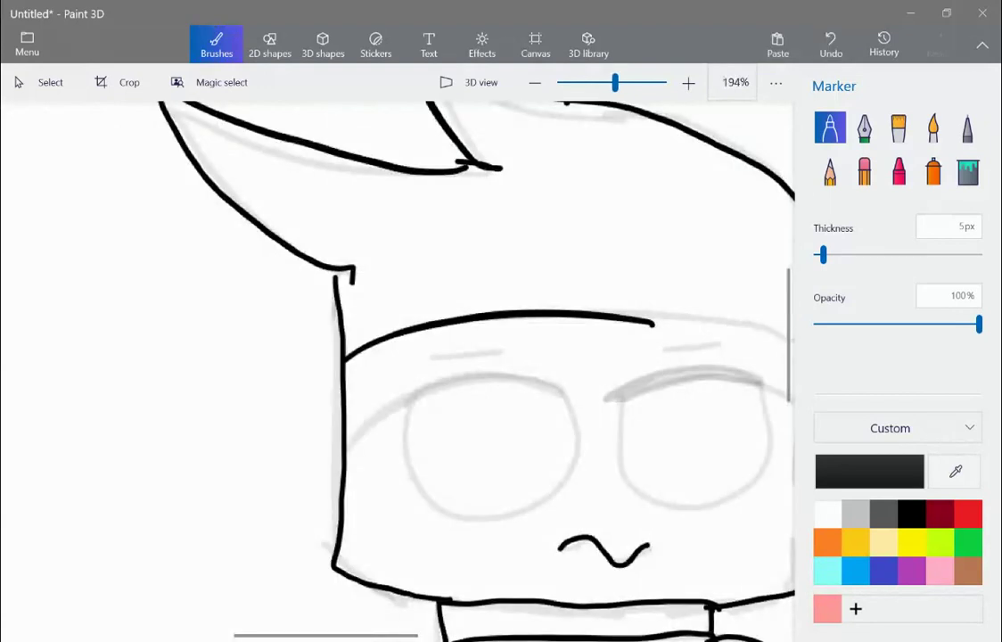
# Trace the right part of the hairline in solid black, joining it to the head's right edge
pyautogui.scroll(4, 767, 346)
pyautogui.scroll(-4, 500, 383)
pyautogui.scroll(3, 758, 343)
pyautogui.moveTo(290, 360)
pyautogui.mouseDown()
pyautogui.moveTo(352, 346)
pyautogui.moveTo(575, 406)
pyautogui.mouseUp()
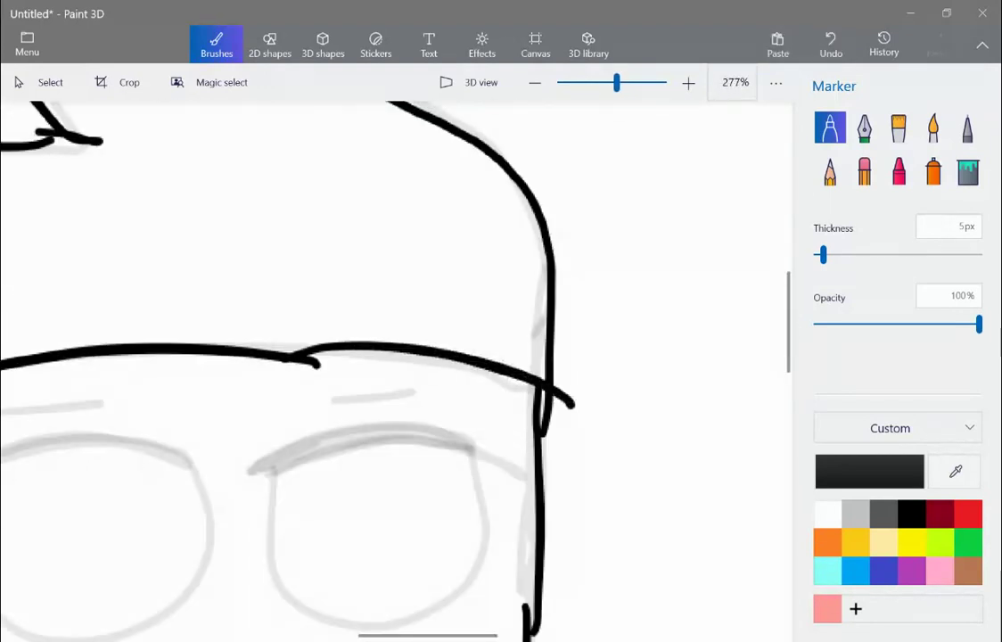
pyautogui.hotkey('ctrl', 'z')
pyautogui.moveTo(294, 372)
pyautogui.mouseDown()
pyautogui.moveTo(369, 358)
pyautogui.moveTo(539, 412)
pyautogui.mouseUp()
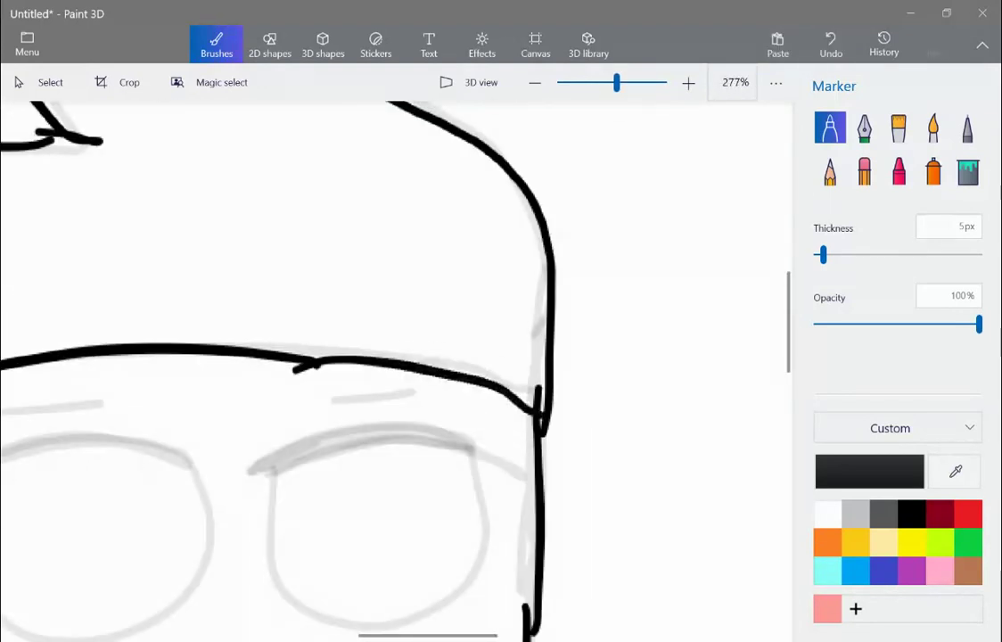
pyautogui.hotkey('ctrl', 'z')
pyautogui.moveTo(317, 365); pyautogui.dragTo(540, 412)
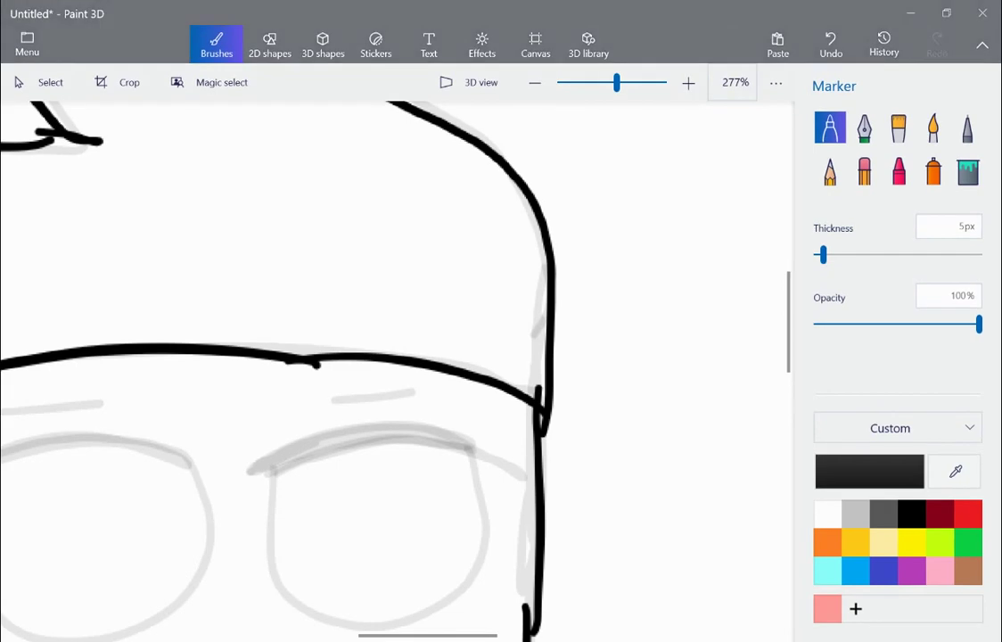
# Trace the right eye's upper lid as a thick solid black arc reaching the head's right side
pyautogui.scroll(-5, 589, 379)
pyautogui.scroll(3, 515, 453)
pyautogui.scroll(3, 554, 407)
pyautogui.moveTo(325, 347)
pyautogui.mouseDown()
pyautogui.moveTo(593, 284)
pyautogui.moveTo(654, 314)
pyautogui.mouseUp()
pyautogui.click(831, 45)
pyautogui.moveTo(337, 344)
pyautogui.mouseDown()
pyautogui.moveTo(612, 316)
pyautogui.moveTo(370, 338)
pyautogui.moveTo(563, 318)
pyautogui.mouseUp()
pyautogui.moveTo(326, 347); pyautogui.dragTo(375, 337)
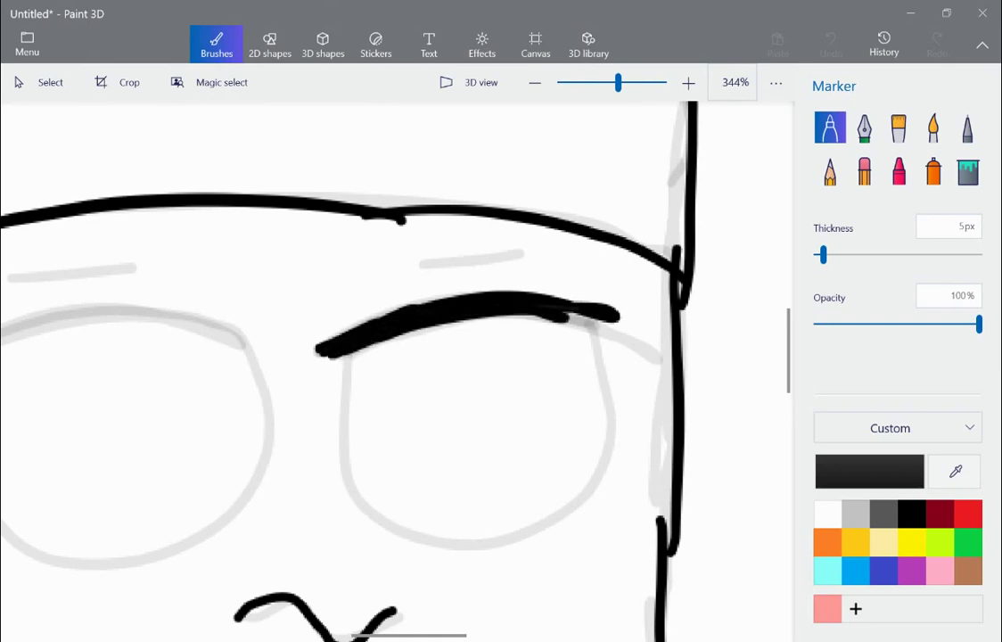
pyautogui.moveTo(553, 317)
pyautogui.mouseDown()
pyautogui.moveTo(667, 365)
pyautogui.moveTo(490, 318)
pyautogui.moveTo(334, 360)
pyautogui.mouseUp()
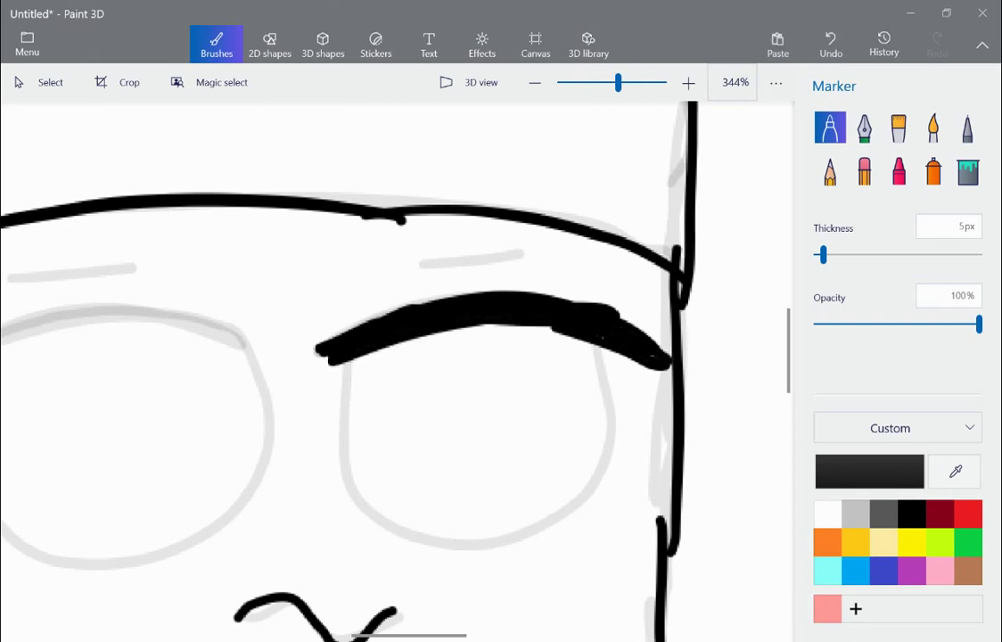
# Trace the right and left eyebrows as short, thin black lines below the hairline
pyautogui.moveTo(401, 275); pyautogui.dragTo(596, 250)
pyautogui.scroll(-5, 561, 432)
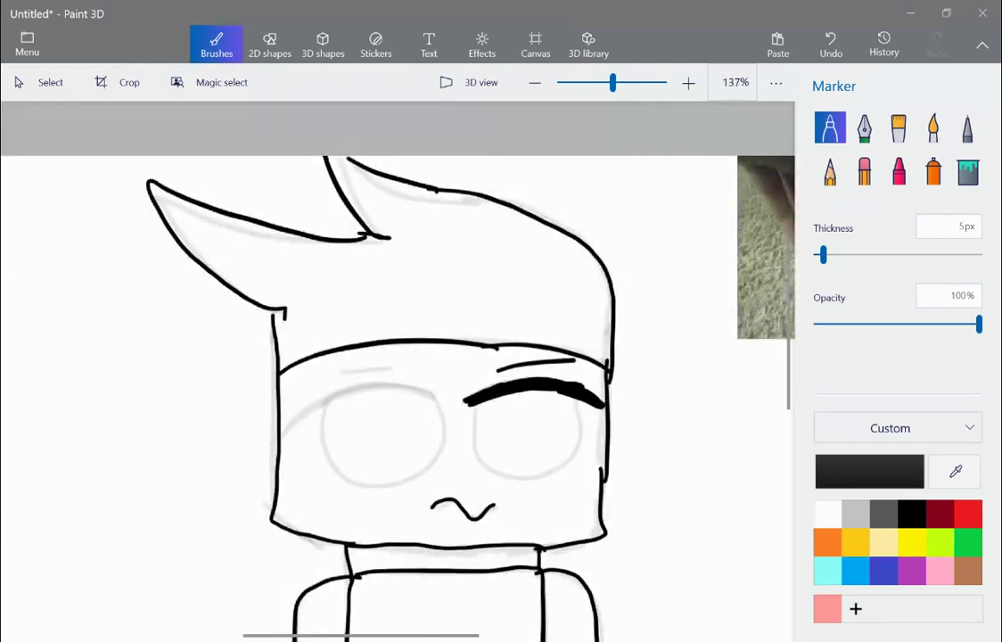
pyautogui.moveTo(325, 375); pyautogui.dragTo(408, 366)
# Trace the left eye's upper lid as a thick solid black arc starting at the head's left side
pyautogui.scroll(6, 348, 423)
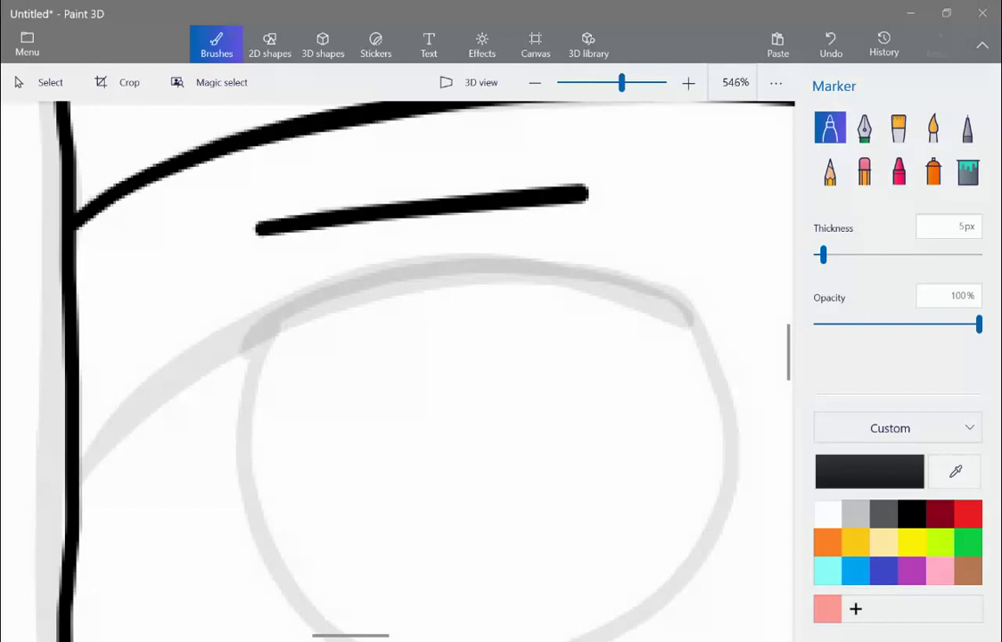
pyautogui.scroll(-3, 397, 413)
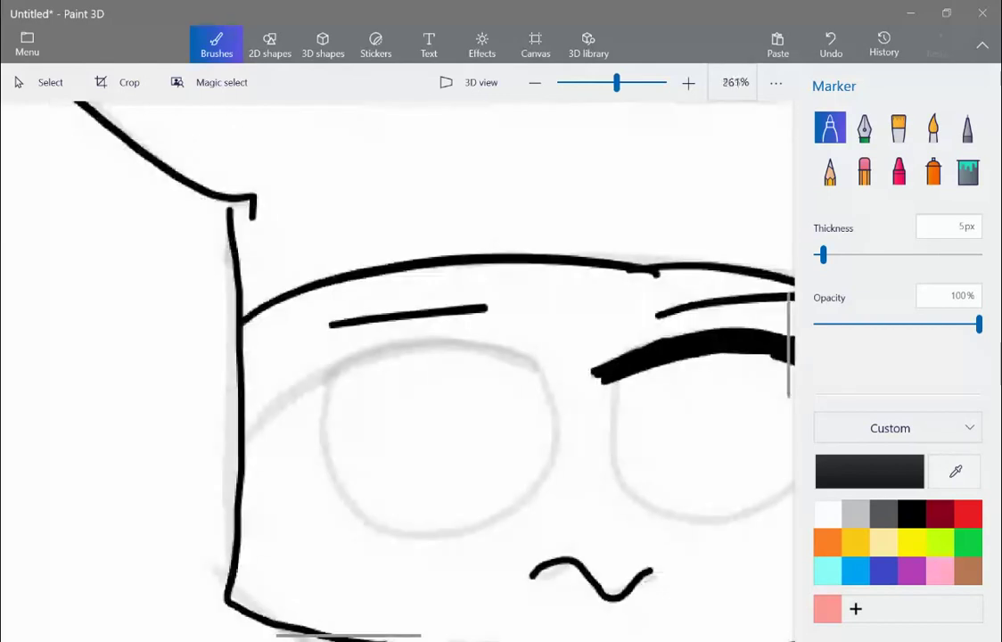
pyautogui.moveTo(526, 373)
pyautogui.mouseDown()
pyautogui.moveTo(433, 350)
pyautogui.moveTo(319, 382)
pyautogui.moveTo(248, 441)
pyautogui.moveTo(397, 357)
pyautogui.moveTo(272, 403)
pyautogui.moveTo(425, 347)
pyautogui.mouseUp()
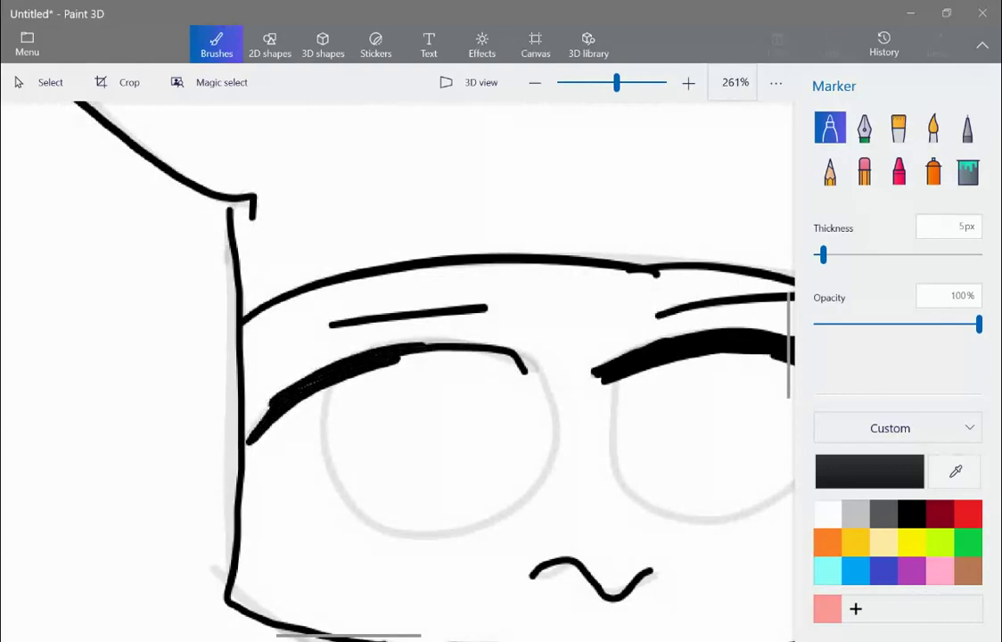
pyautogui.moveTo(277, 400); pyautogui.dragTo(248, 454)
pyautogui.moveTo(368, 363)
pyautogui.mouseDown()
pyautogui.moveTo(398, 357)
pyautogui.moveTo(543, 380)
pyautogui.moveTo(420, 359)
pyautogui.moveTo(398, 365)
pyautogui.moveTo(546, 385)
pyautogui.mouseUp()
# Trace the rounded outlines of the left and right eyes below their lids in solid black
pyautogui.moveTo(326, 379)
pyautogui.mouseDown()
pyautogui.moveTo(315, 419)
pyautogui.moveTo(343, 504)
pyautogui.moveTo(477, 527)
pyautogui.moveTo(544, 385)
pyautogui.mouseUp()
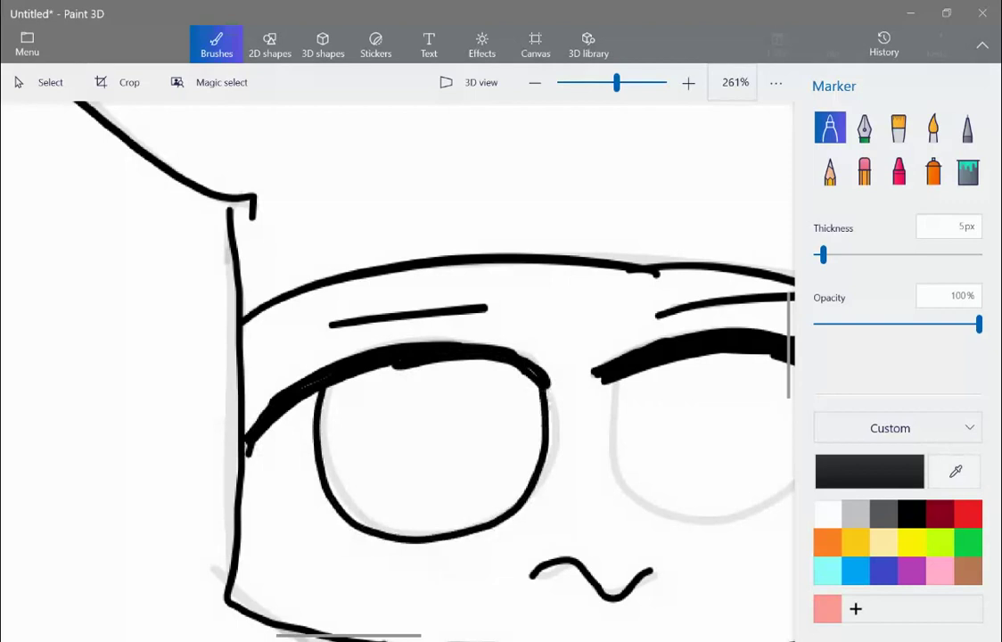
pyautogui.scroll(-3, 555, 376)
pyautogui.scroll(-3, 563, 461)
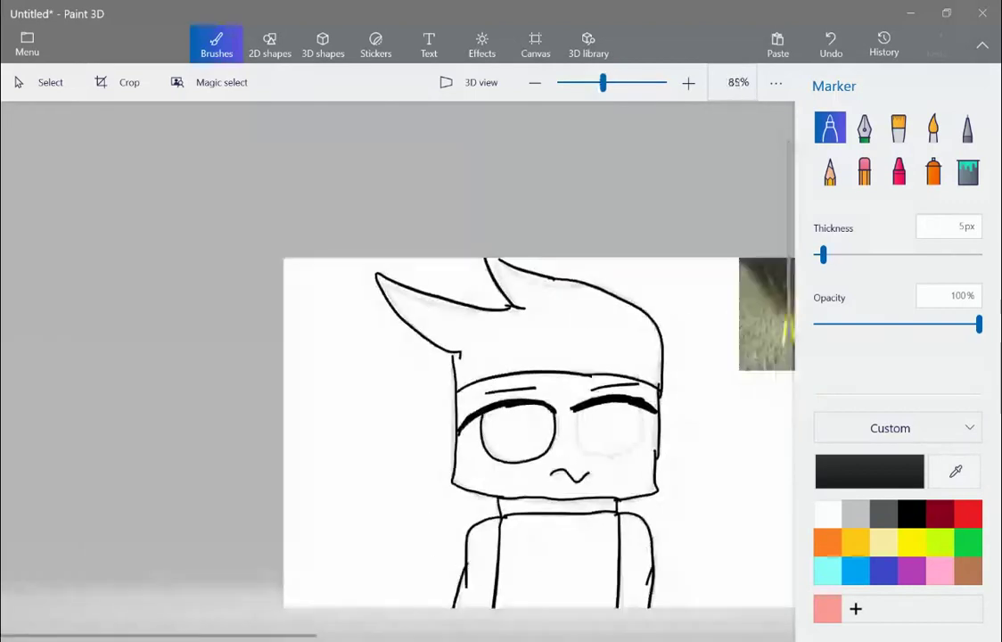
pyautogui.scroll(1, 588, 294)
pyautogui.scroll(5, 589, 295)
pyautogui.moveTo(387, 305)
pyautogui.mouseDown()
pyautogui.moveTo(392, 400)
pyautogui.moveTo(439, 441)
pyautogui.moveTo(537, 437)
pyautogui.moveTo(581, 389)
pyautogui.moveTo(593, 339)
pyautogui.mouseUp()
pyautogui.scroll(-4, 396, 356)
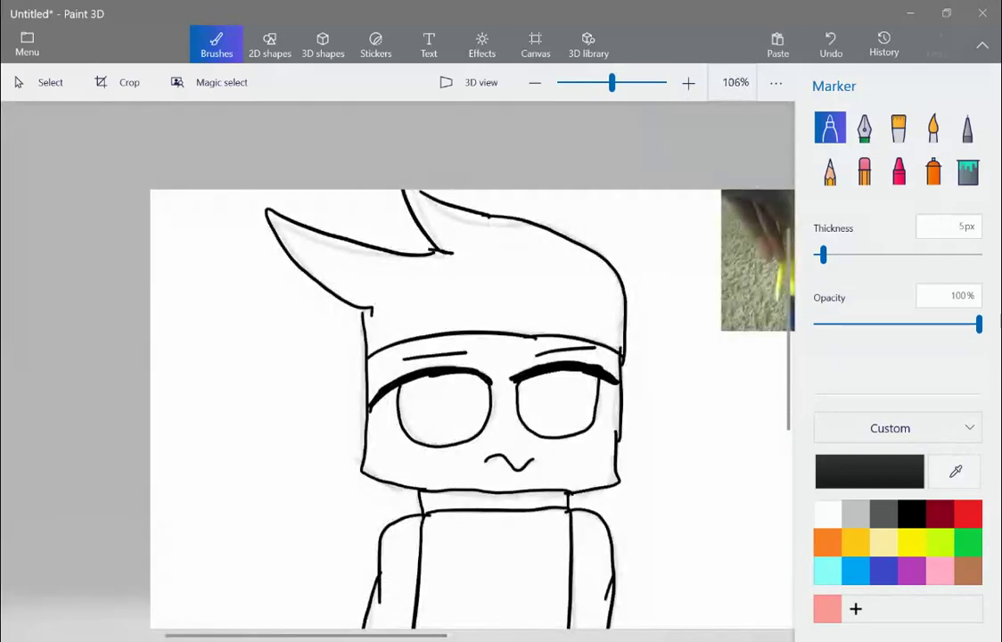
pyautogui.click(968, 571)
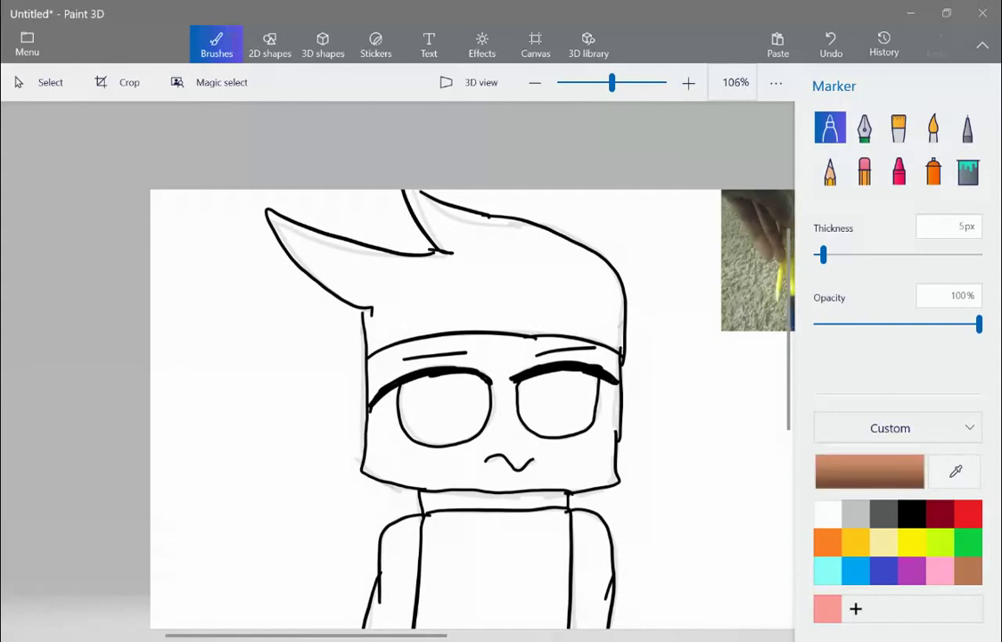
pyautogui.click(870, 472)
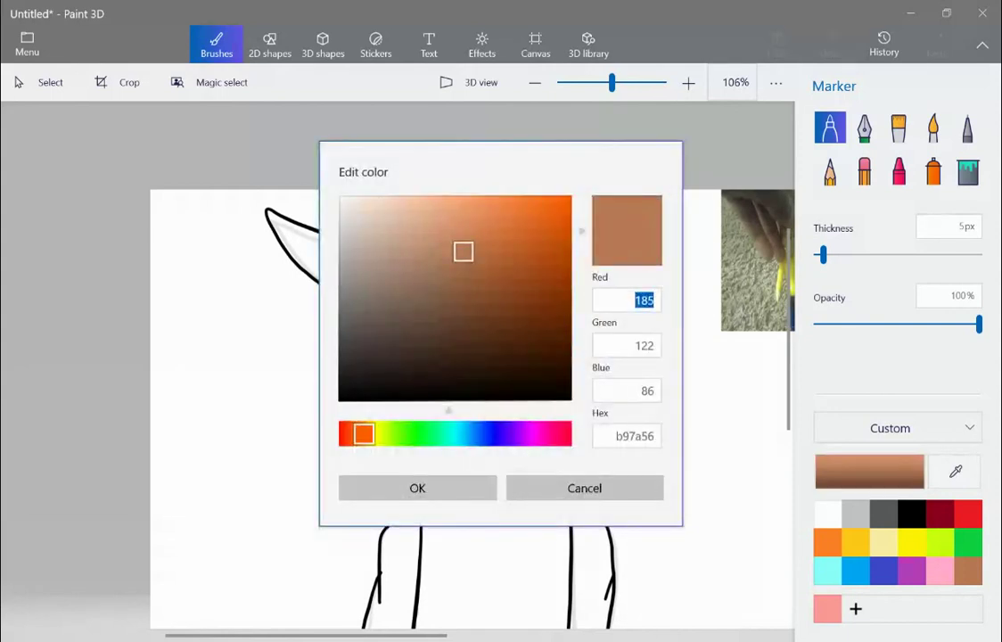
pyautogui.click(585, 488)
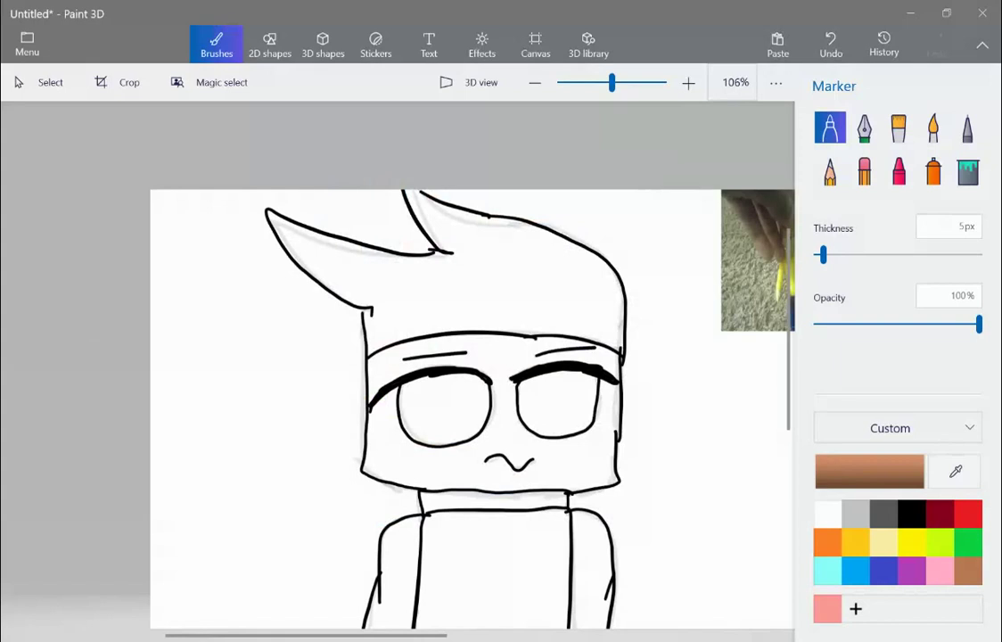
# Fill both eyes with black using the Fill tool
pyautogui.click(969, 172)
pyautogui.click(911, 514)
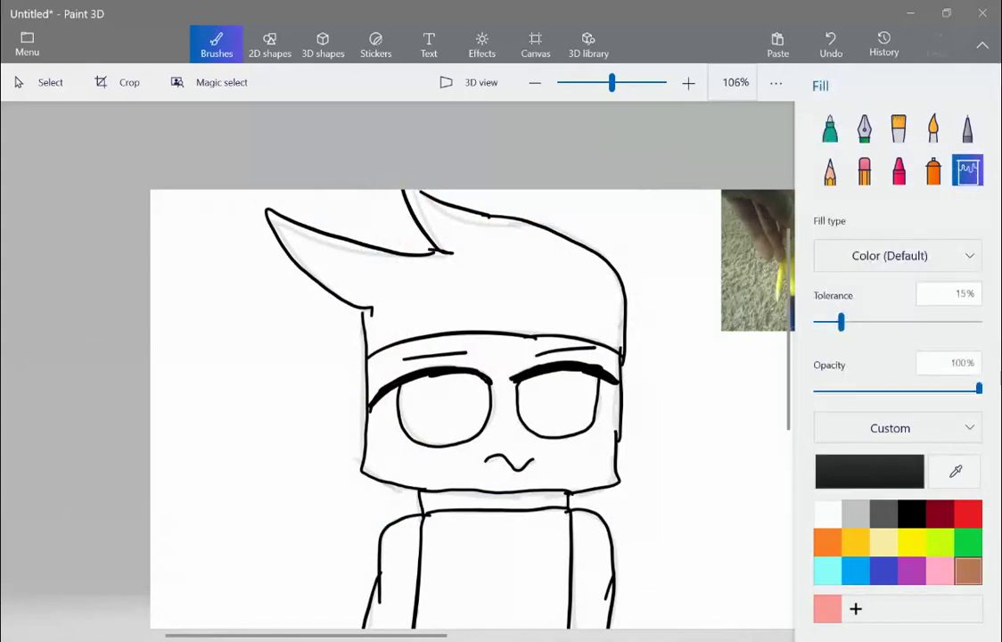
pyautogui.click(564, 408)
pyautogui.click(443, 408)
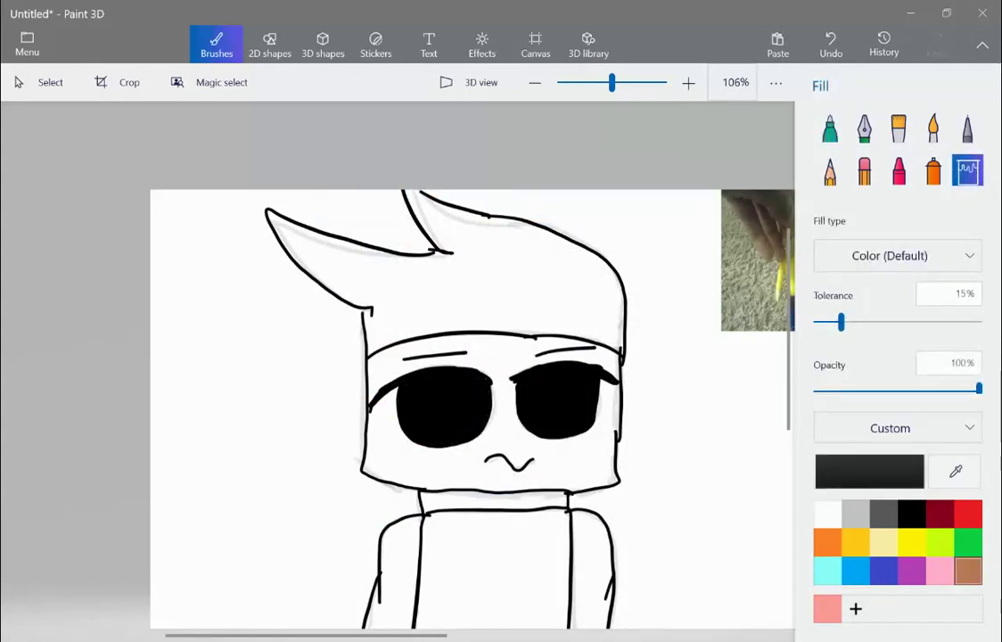
# Try to fill the hair with brown, and undo the fill
pyautogui.keyDown('ctrl'); pyautogui.scroll(4, 573, 472); pyautogui.keyUp('ctrl')
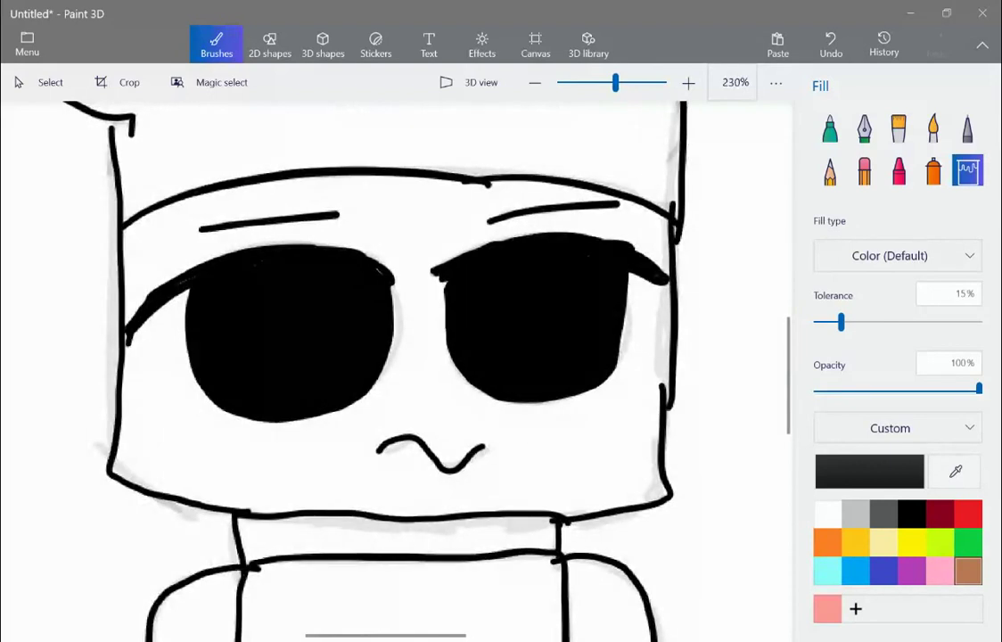
pyautogui.keyDown('ctrl'); pyautogui.scroll(-4, 573, 453); pyautogui.keyUp('ctrl')
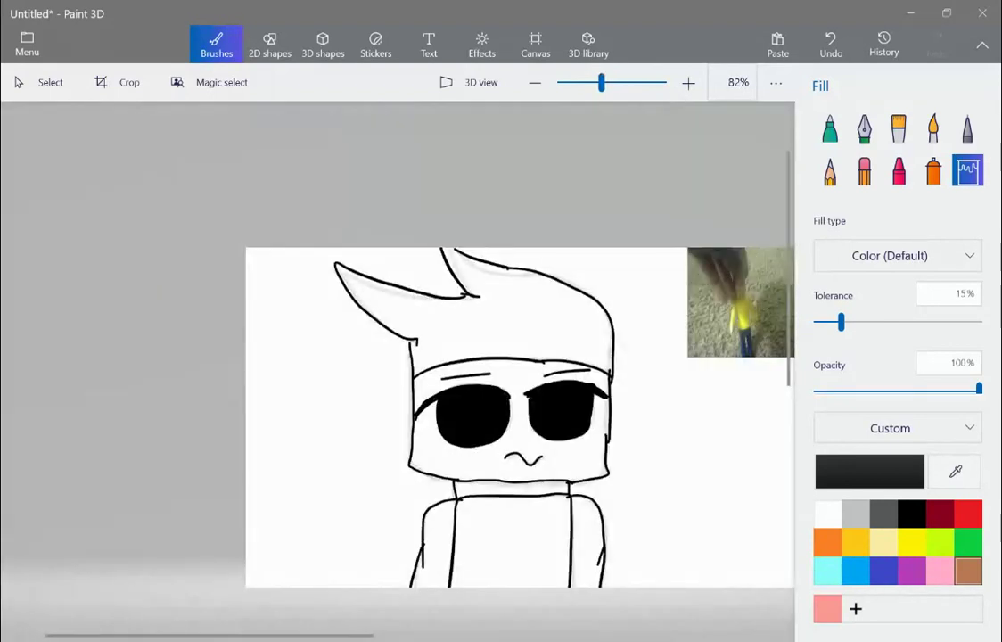
pyautogui.click(969, 570)
pyautogui.click(526, 322)
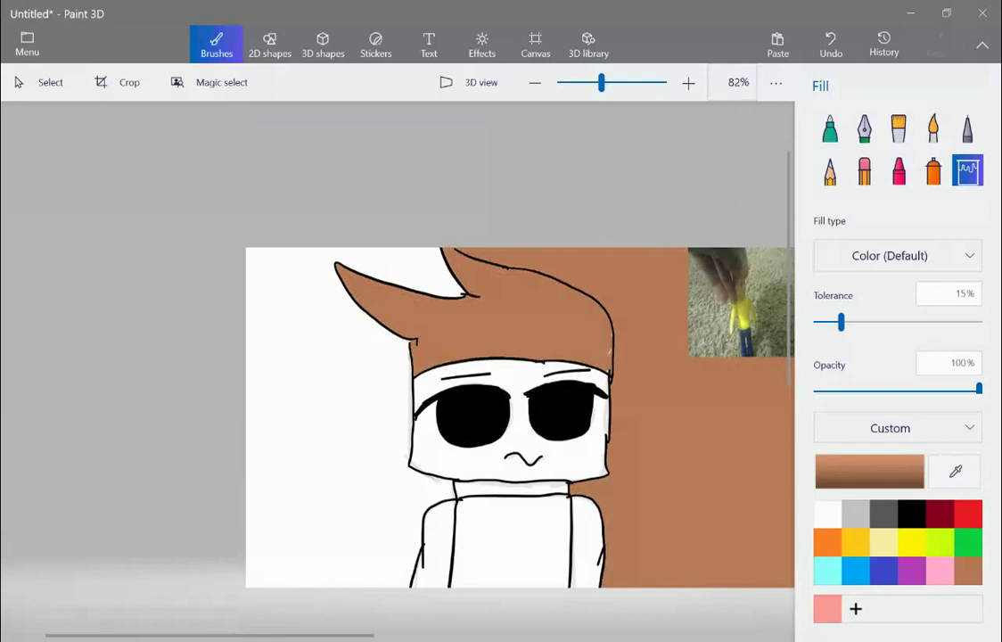
pyautogui.hotkey('ctrl', 'z')
# Lower the fill tolerance to 4% and fill the hair with brown
pyautogui.keyDown('ctrl'); pyautogui.scroll(5, 663, 368); pyautogui.keyUp('ctrl')
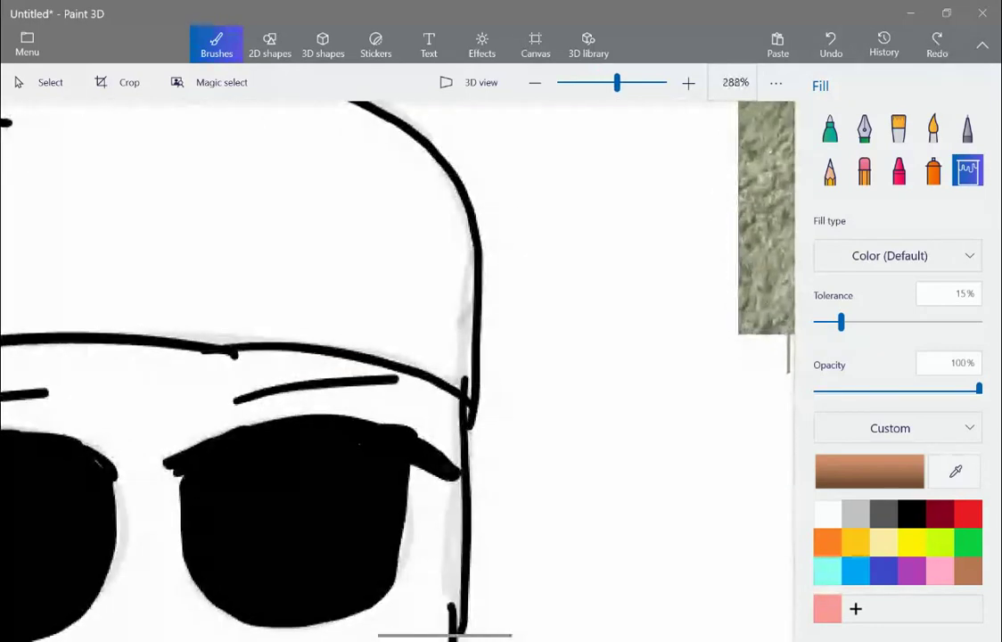
pyautogui.keyDown('ctrl'); pyautogui.scroll(1, 503, 454); pyautogui.keyUp('ctrl')
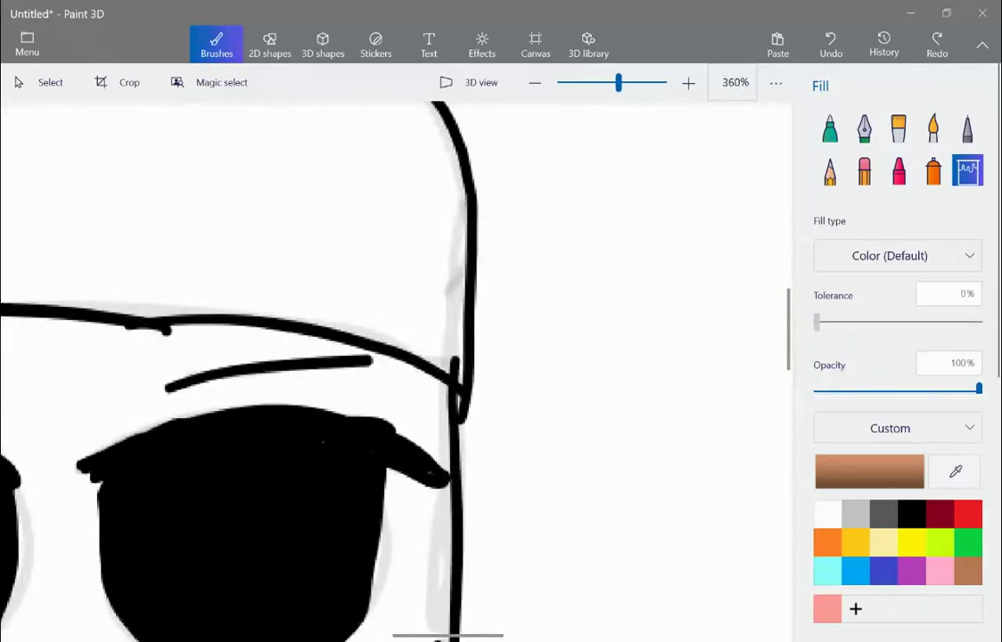
pyautogui.moveTo(841, 322); pyautogui.dragTo(822, 323)
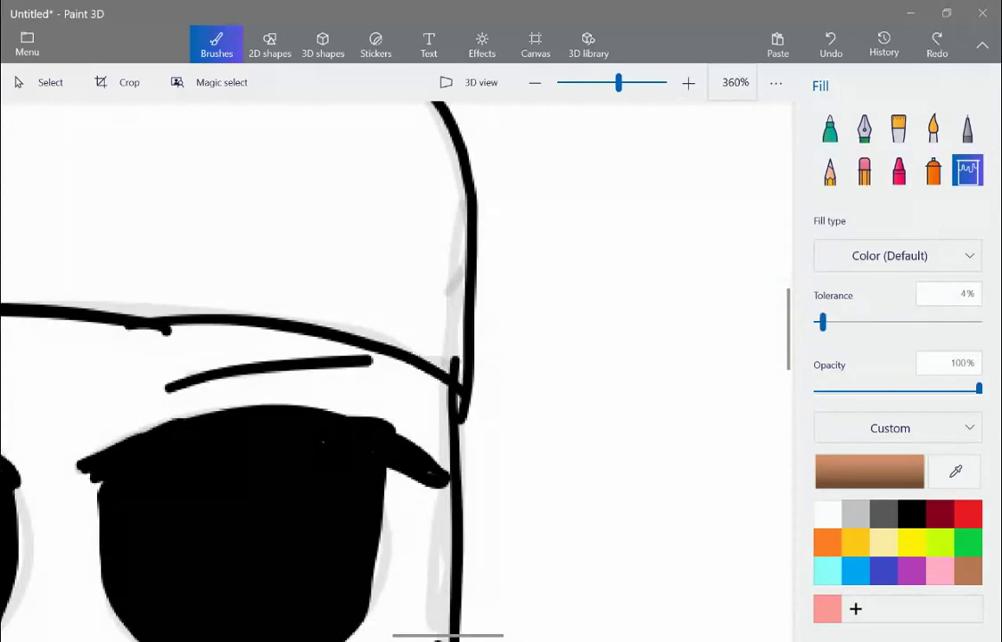
pyautogui.click(383, 254)
pyautogui.scroll(-5, 486, 392)
pyautogui.scroll(4, 402, 348)
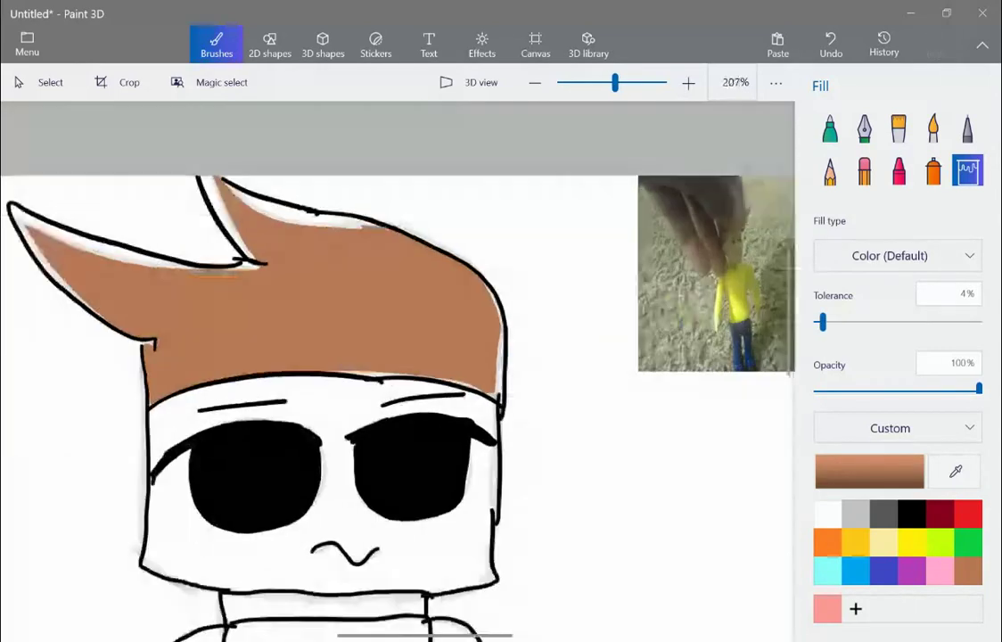
# Set the fill tolerance to 7% and fill the unfilled strips along the hair's upper outline with brown
pyautogui.scroll(-1, 401, 370)
pyautogui.moveTo(823, 322); pyautogui.dragTo(828, 322)
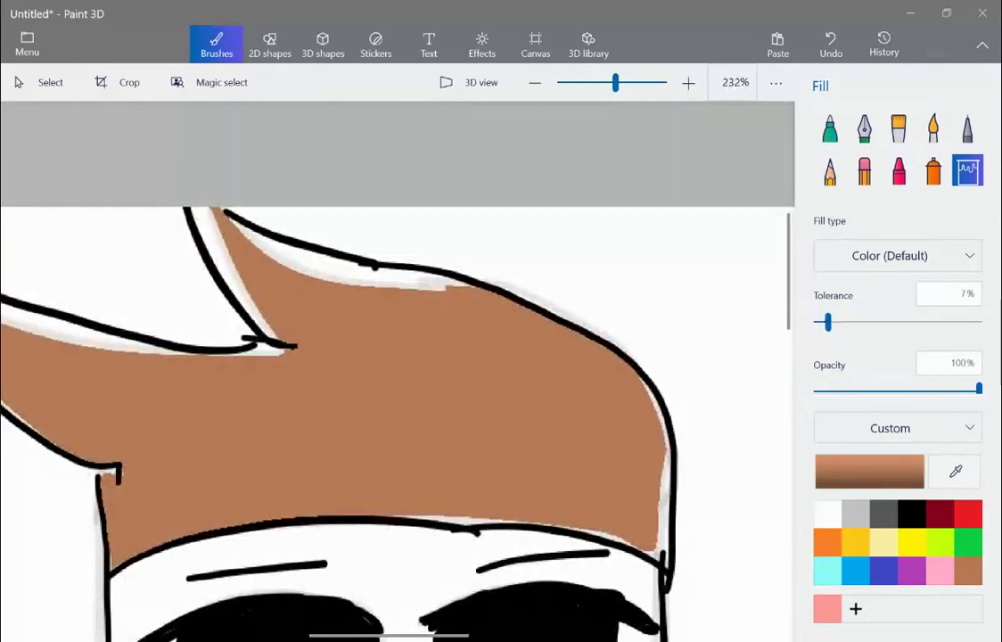
pyautogui.scroll(3, 393, 273)
pyautogui.click(392, 273)
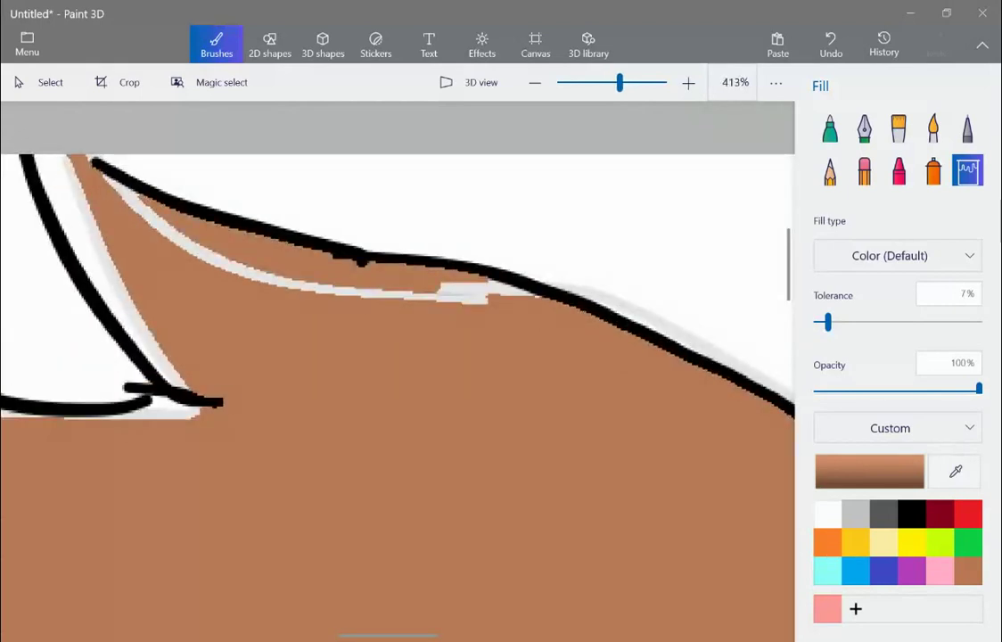
pyautogui.scroll(4, 432, 259)
pyautogui.click(490, 337)
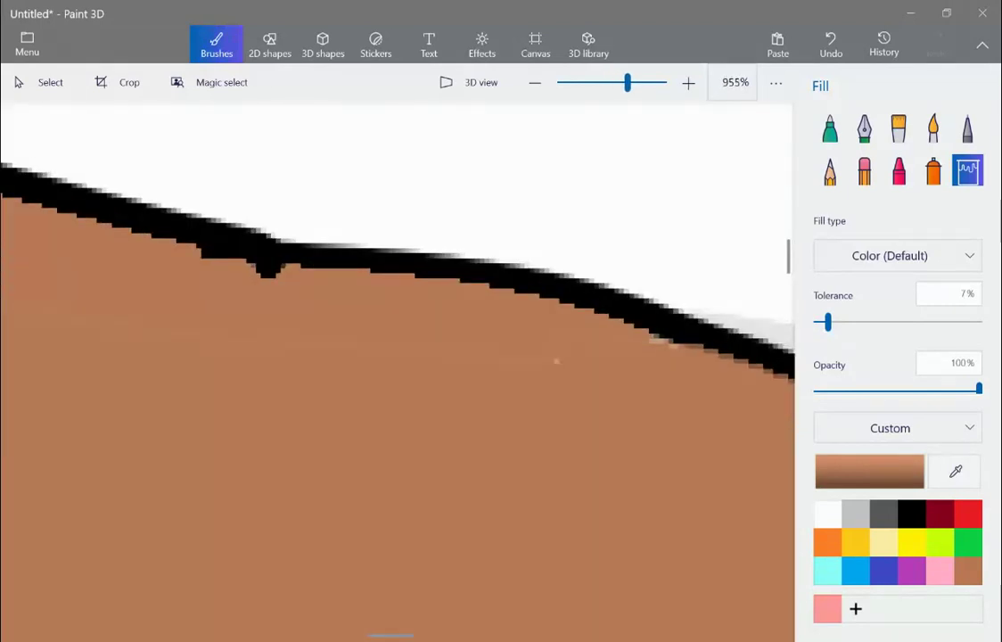
pyautogui.scroll(-3, 556, 361)
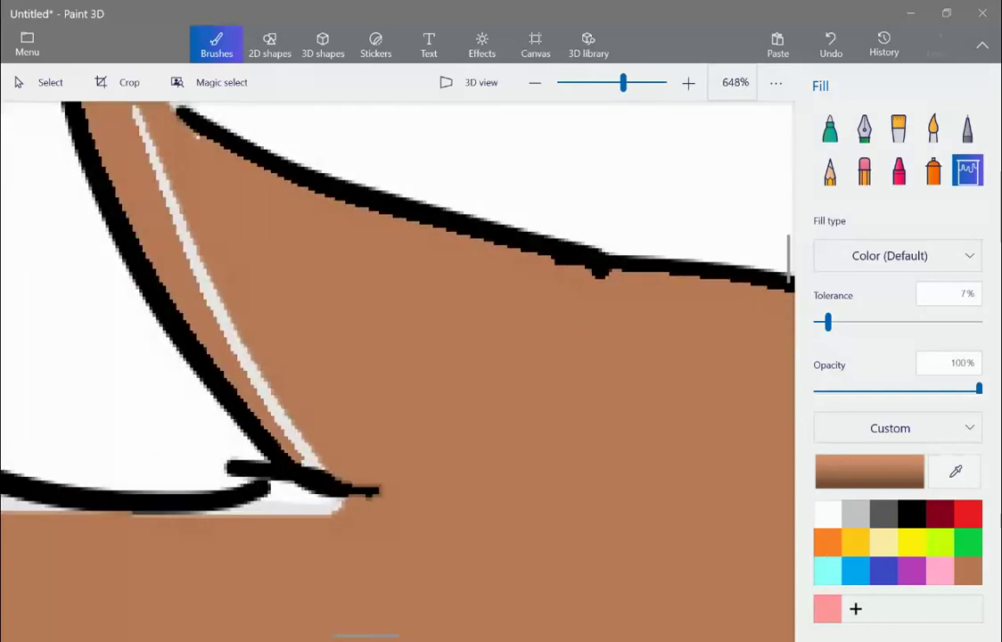
# Fill the remaining pale gaps beside the upright tuft, at the notch and along the hair's right side with brown
pyautogui.click(234, 341)
pyautogui.scroll(-2, 323, 470)
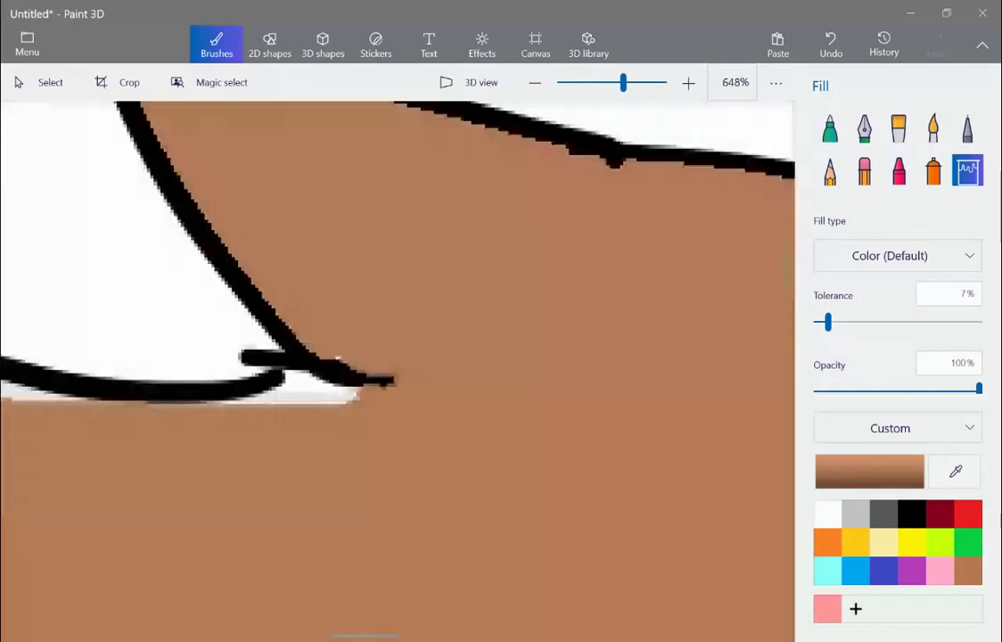
pyautogui.scroll(2, 328, 468)
pyautogui.scroll(-3, 356, 289)
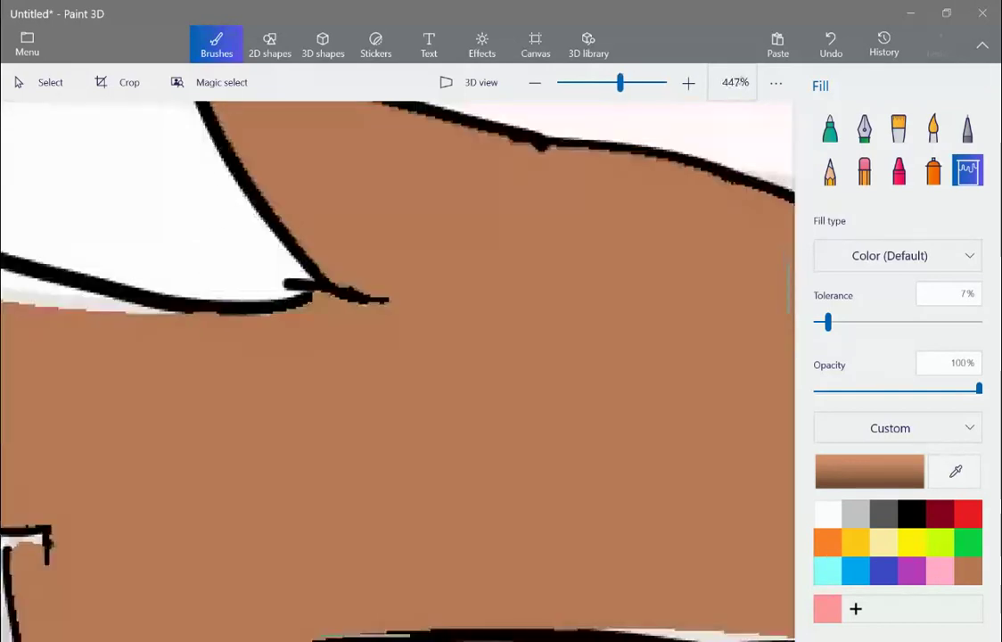
pyautogui.scroll(-3, 356, 288)
pyautogui.scroll(5, 700, 400)
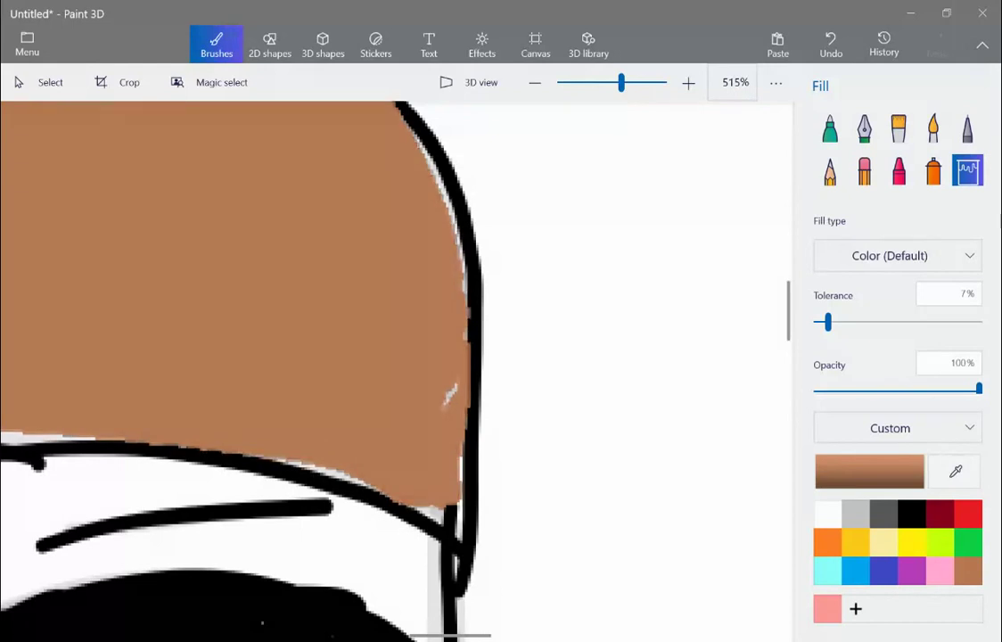
pyautogui.scroll(-3, 449, 461)
pyautogui.scroll(-5, 397, 370)
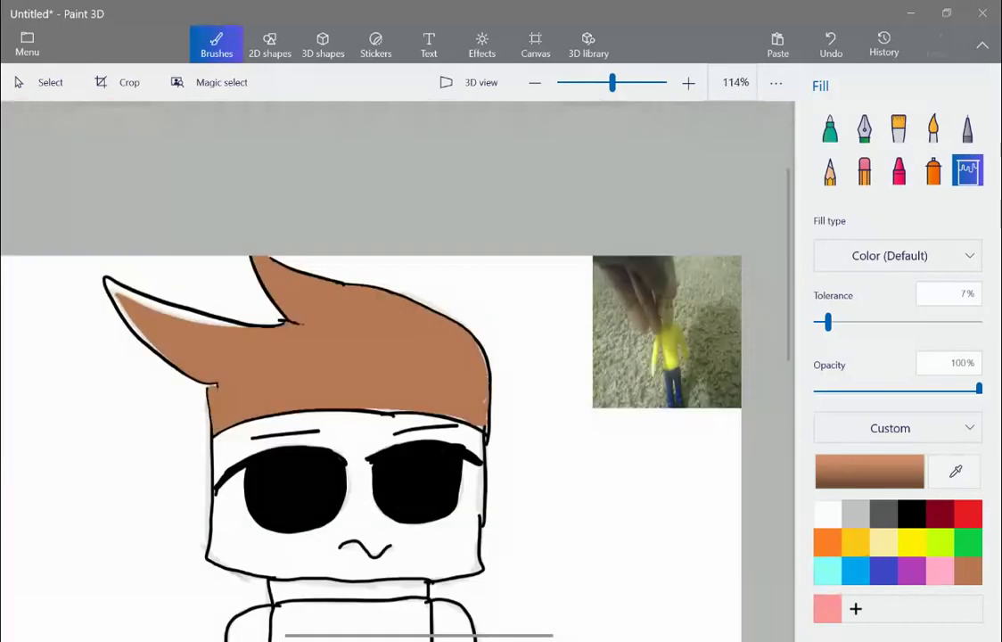
pyautogui.scroll(-4, 412, 315)
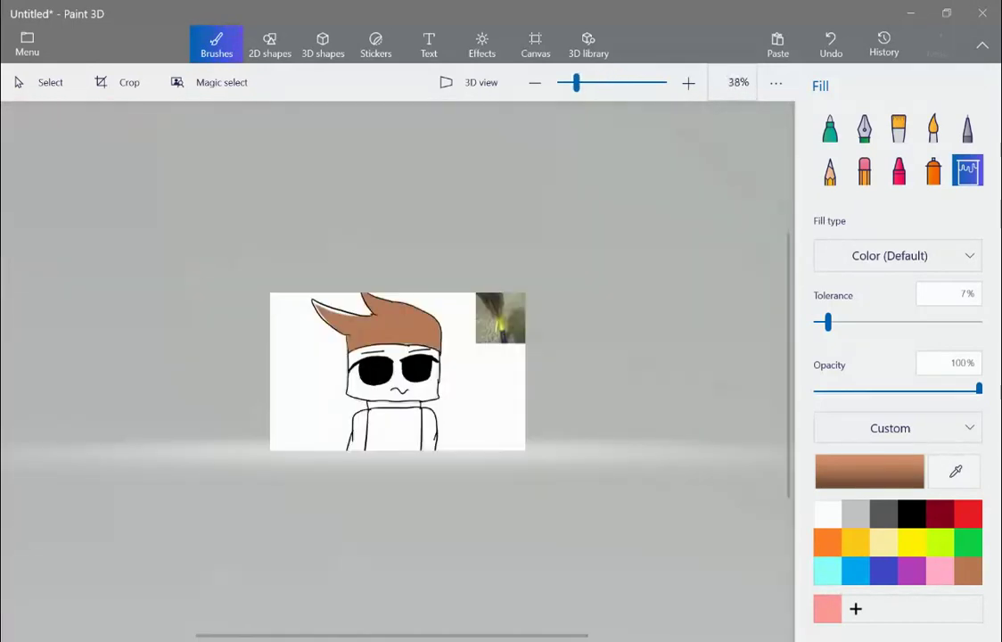
# Set the fill colour to the light skin tone ffe3d3 and fill the face with it
pyautogui.click(869, 471)
pyautogui.moveTo(463, 255); pyautogui.dragTo(379, 195)
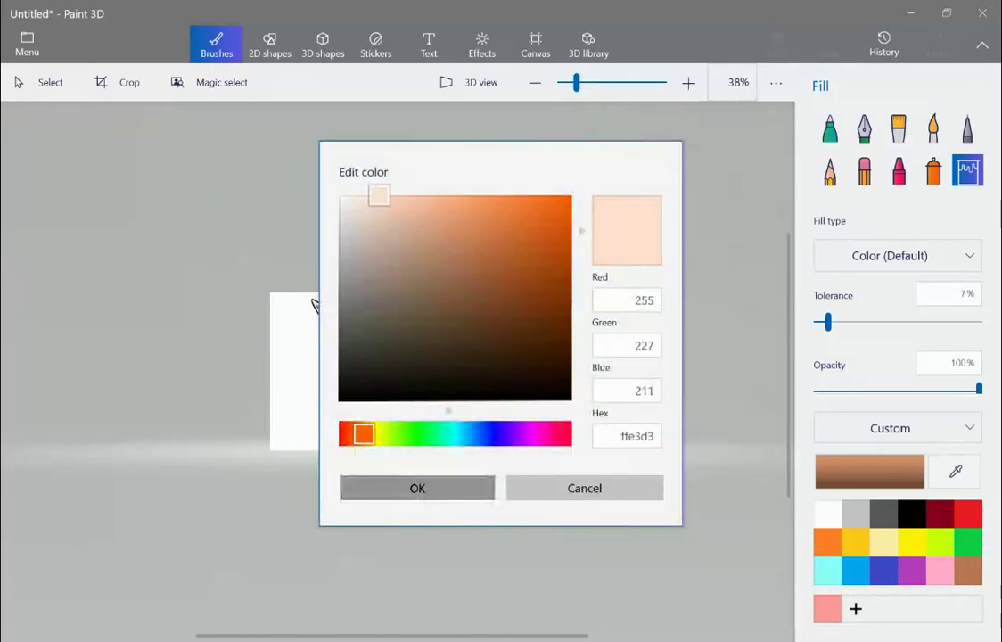
pyautogui.press('Return')
pyautogui.scroll(2, 400, 373)
pyautogui.scroll(5, 392, 349)
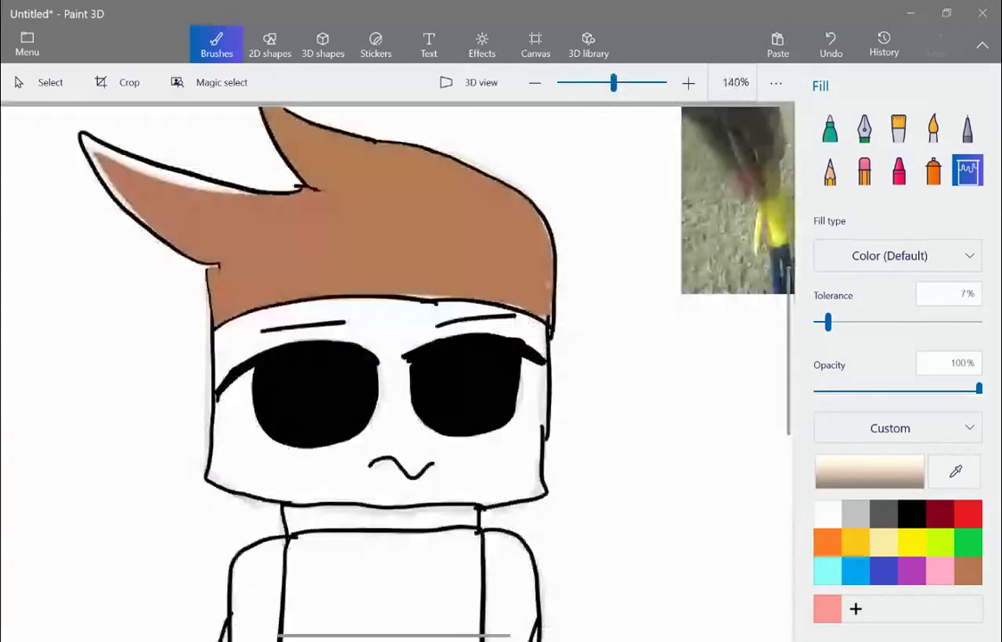
pyautogui.click(404, 357)
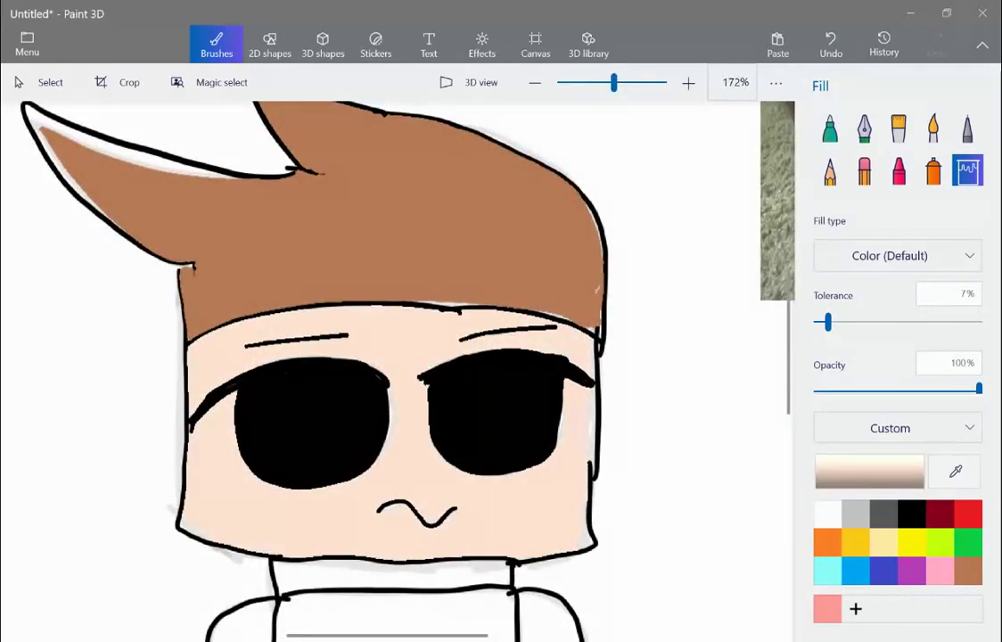
# Fill the neck and the leftover grey sketch patches around the neck, eyes and face edges with the skin tone
pyautogui.scroll(5, 416, 513)
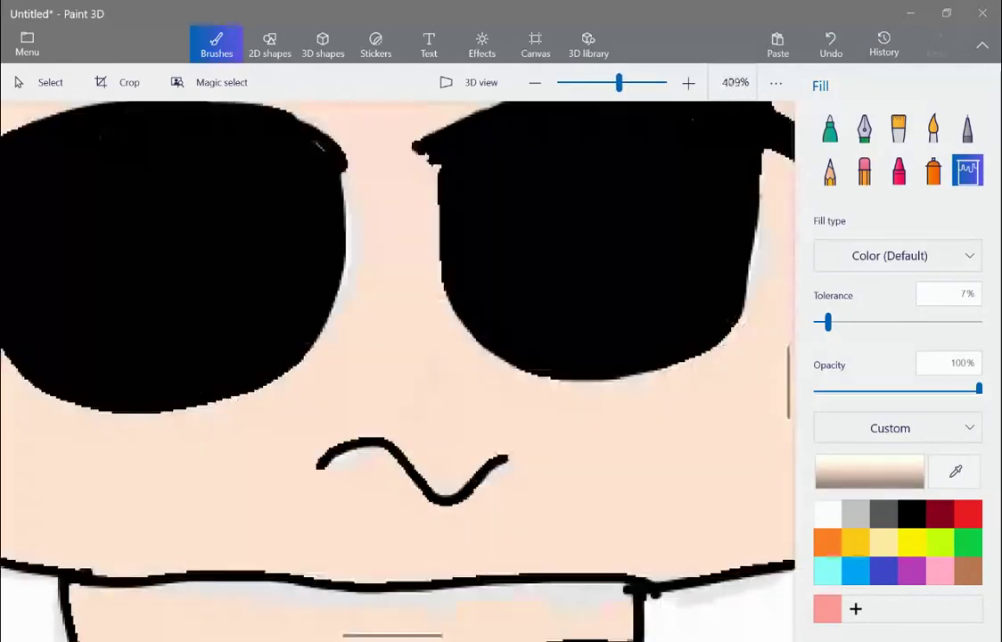
pyautogui.scroll(-2, 417, 513)
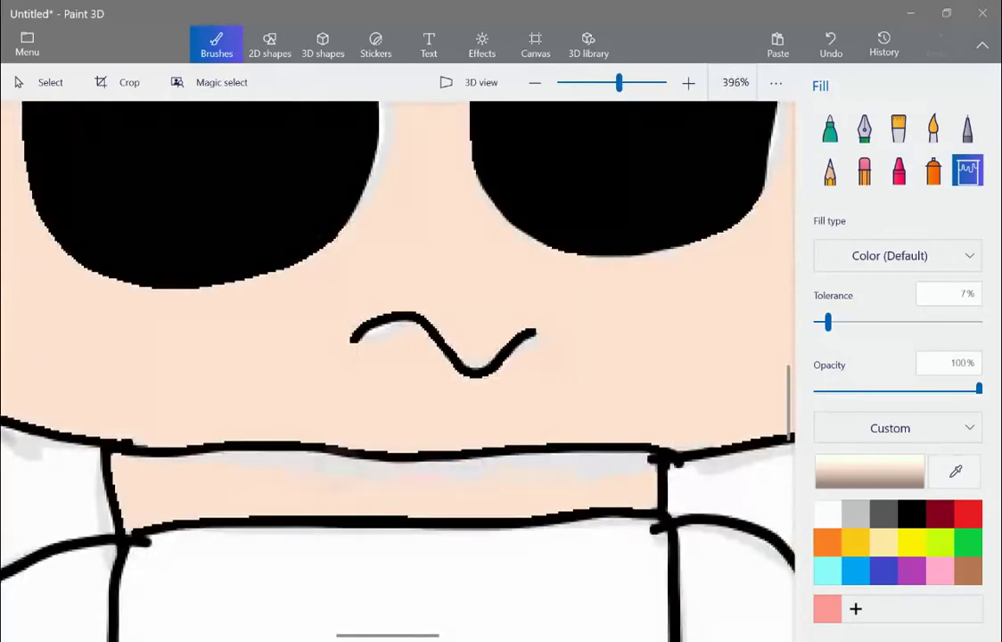
pyautogui.click(589, 465)
pyautogui.scroll(-2, 174, 542)
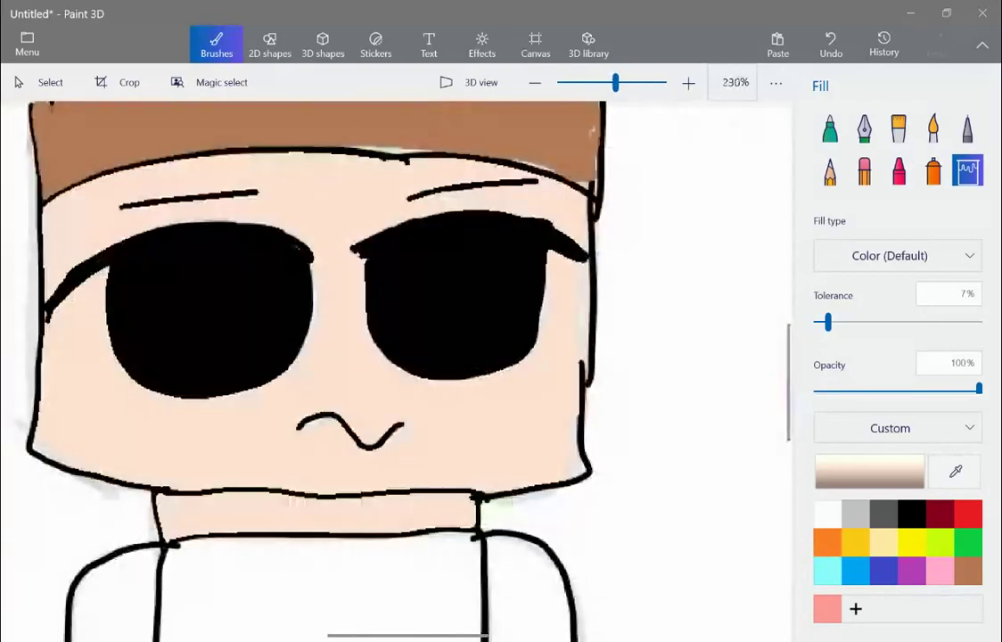
pyautogui.scroll(4, 535, 357)
pyautogui.scroll(-1, 535, 357)
pyautogui.scroll(-3, 397, 370)
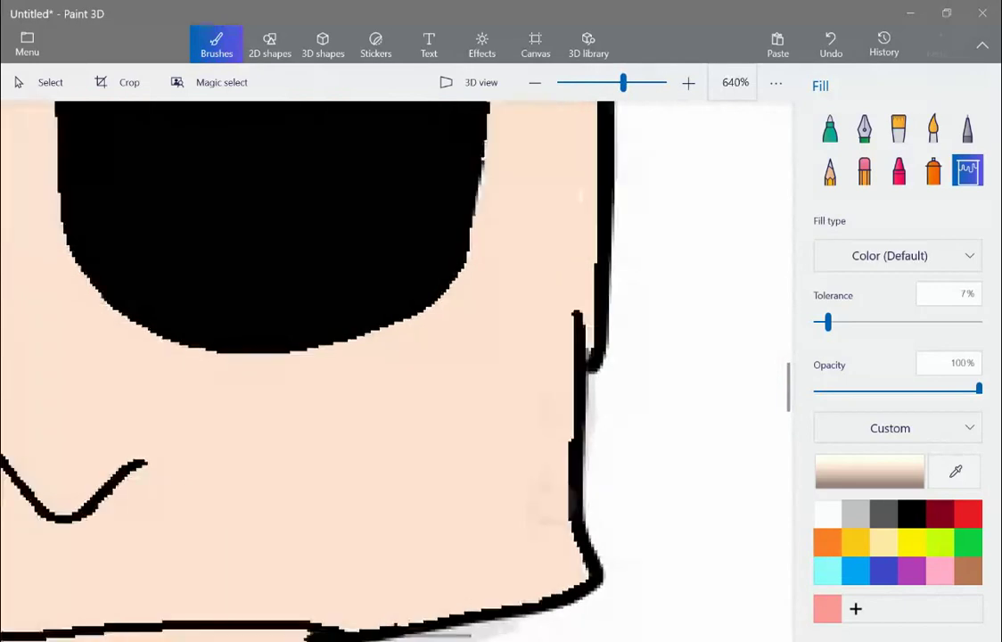
pyautogui.scroll(-3, 397, 370)
pyautogui.scroll(5, 231, 484)
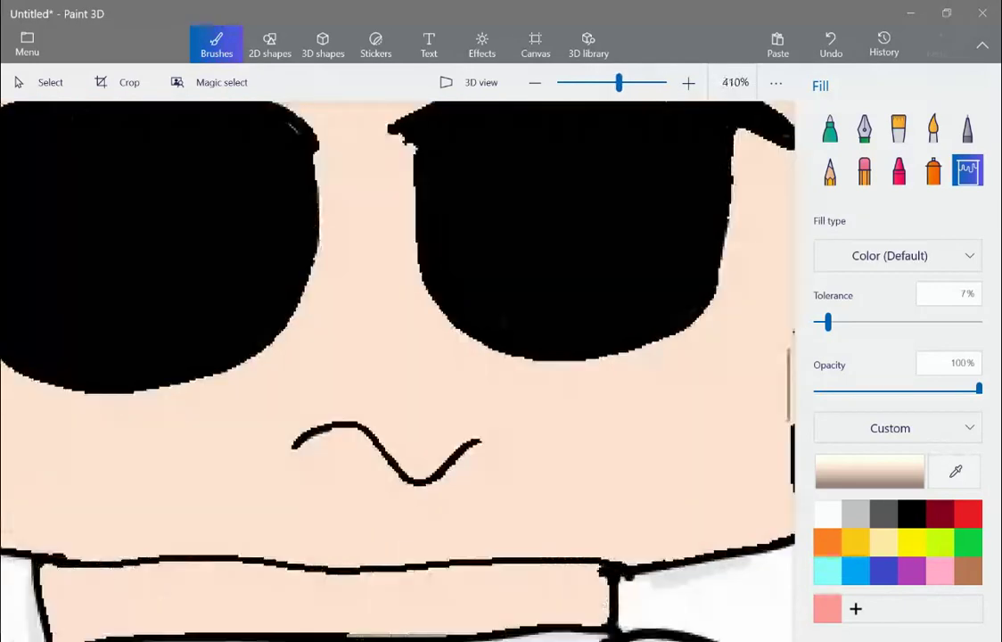
# Choose the Watercolor brush and set its colour to the darker skin shade d2b9aa
pyautogui.click(933, 128)
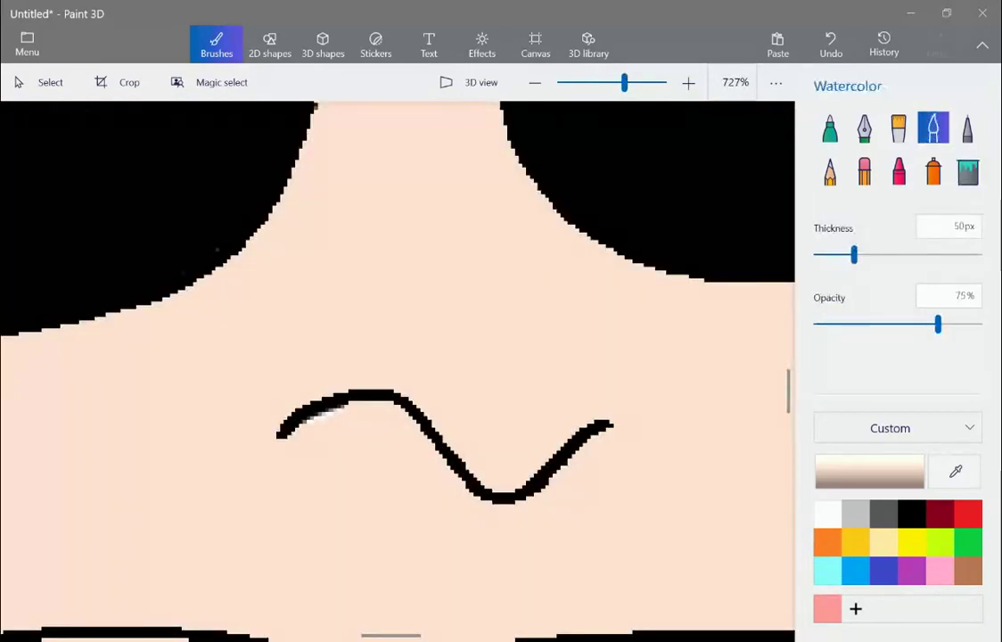
pyautogui.click(869, 472)
pyautogui.moveTo(378, 195); pyautogui.dragTo(382, 232)
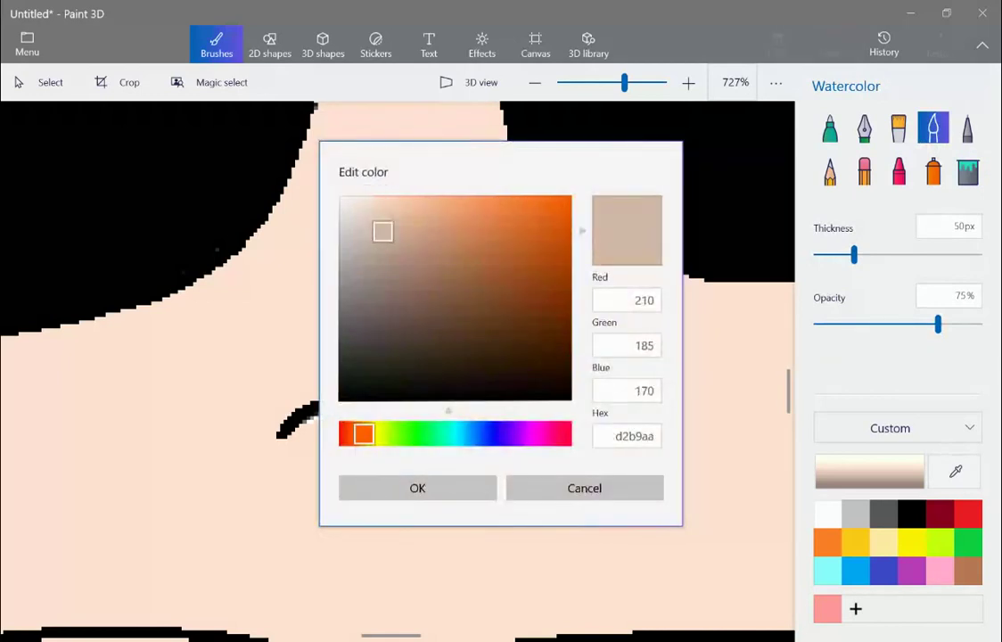
pyautogui.click(417, 487)
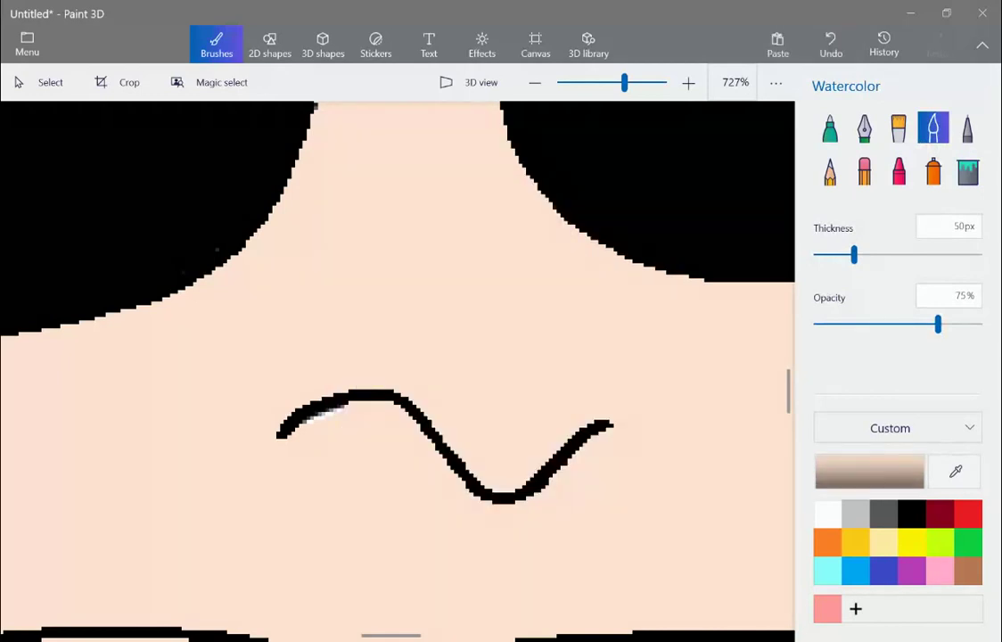
# Try a Watercolor shadow stroke around the left part of the mouth, and undo it
pyautogui.scroll(5, 361, 461)
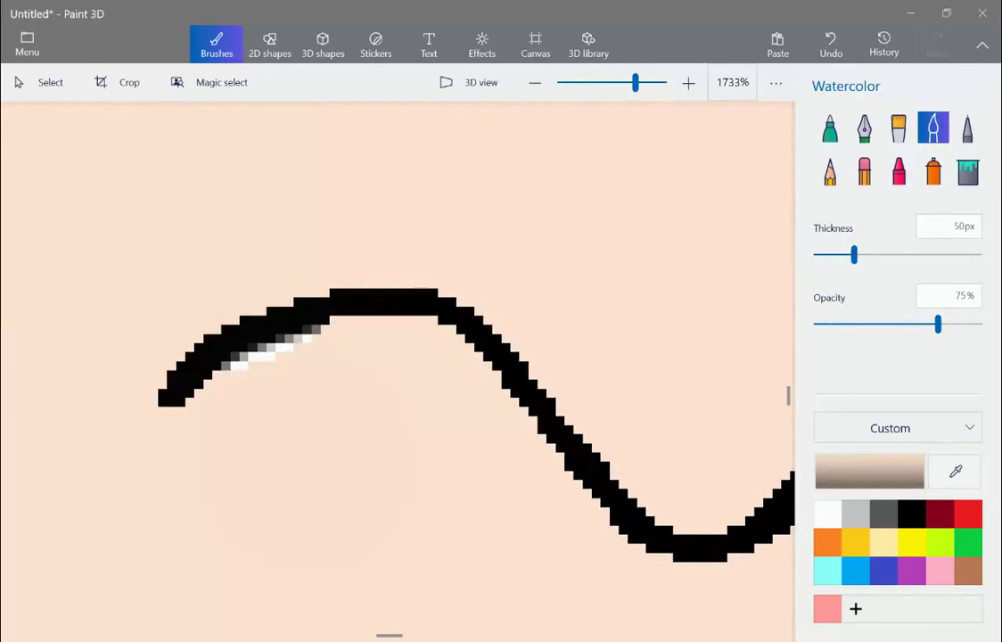
pyautogui.moveTo(312, 446); pyautogui.dragTo(357, 370)
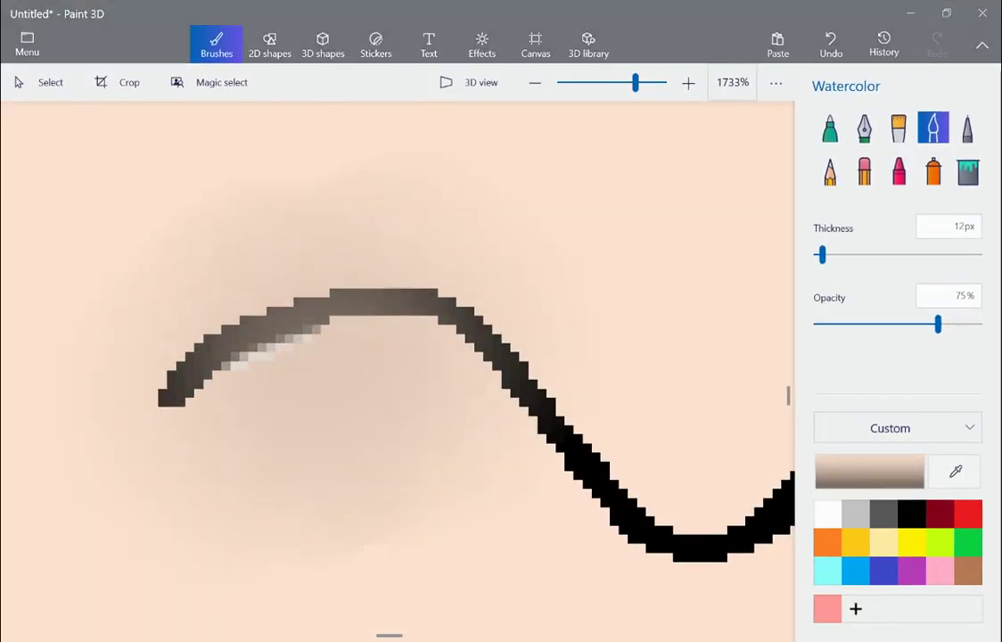
pyautogui.hotkey('ctrl', 'z')
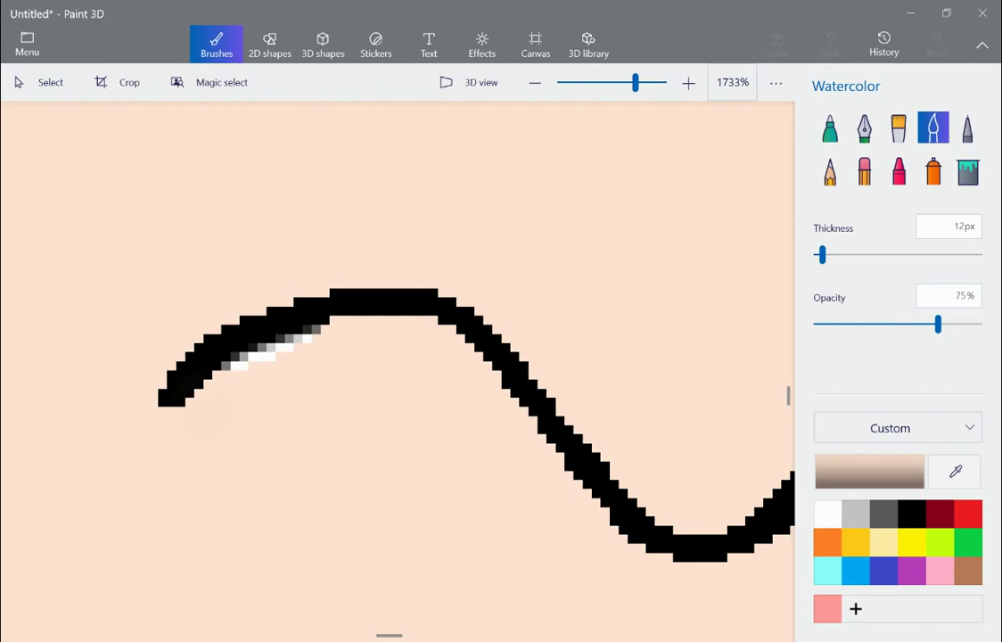
pyautogui.hotkey('ctrl', 'y')
pyautogui.hotkey('ctrl', 'z')
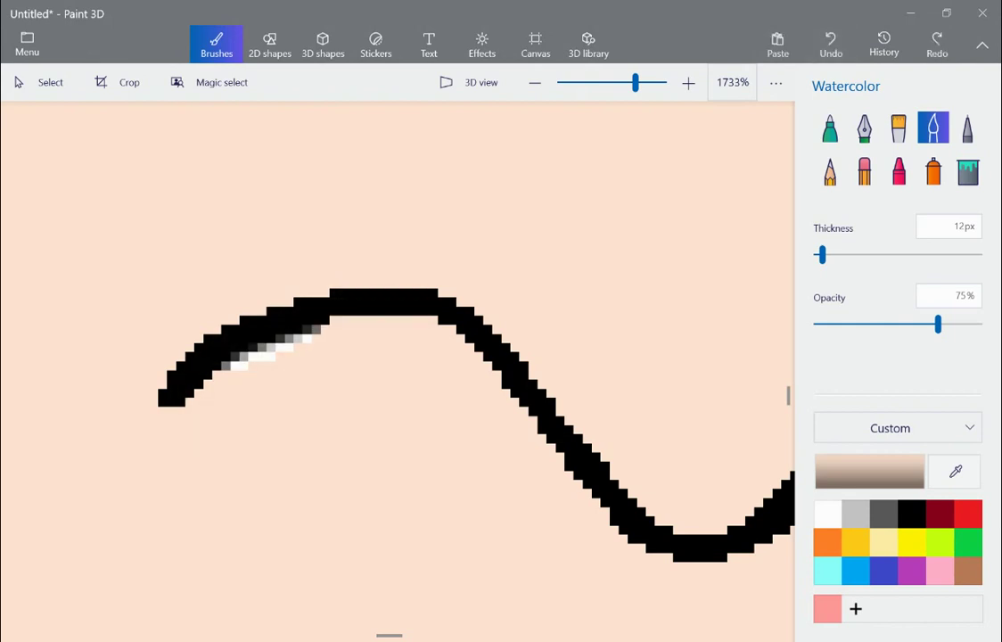
# Raise the Watercolor opacity to 100% and paint a 12 px shadow beneath the wavy mouth line
pyautogui.moveTo(938, 325); pyautogui.dragTo(980, 325)
pyautogui.moveTo(226, 427)
pyautogui.mouseDown()
pyautogui.moveTo(368, 374)
pyautogui.moveTo(225, 425)
pyautogui.moveTo(358, 368)
pyautogui.mouseUp()
pyautogui.moveTo(294, 374)
pyautogui.mouseDown()
pyautogui.moveTo(437, 352)
pyautogui.moveTo(508, 472)
pyautogui.mouseUp()
pyautogui.scroll(-3, 443, 386)
pyautogui.moveTo(428, 374)
pyautogui.mouseDown()
pyautogui.moveTo(486, 437)
pyautogui.moveTo(624, 512)
pyautogui.moveTo(747, 436)
pyautogui.moveTo(727, 441)
pyautogui.mouseUp()
pyautogui.scroll(-4, 634, 425)
pyautogui.scroll(-5, 580, 419)
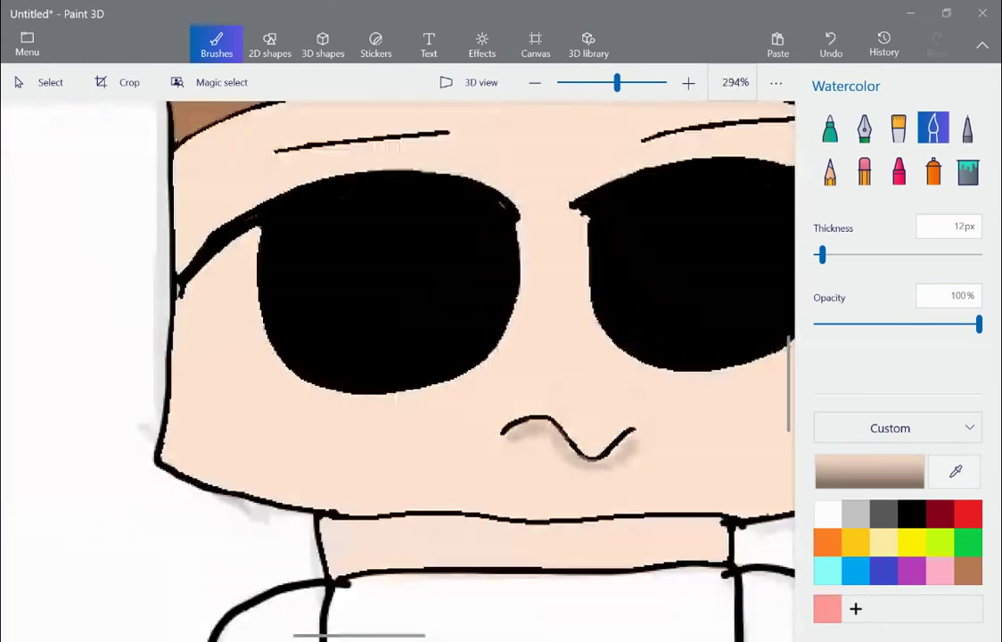
# Paint matching soft Watercolor shadows beneath the right and left eyebrows
pyautogui.scroll(3, 747, 334)
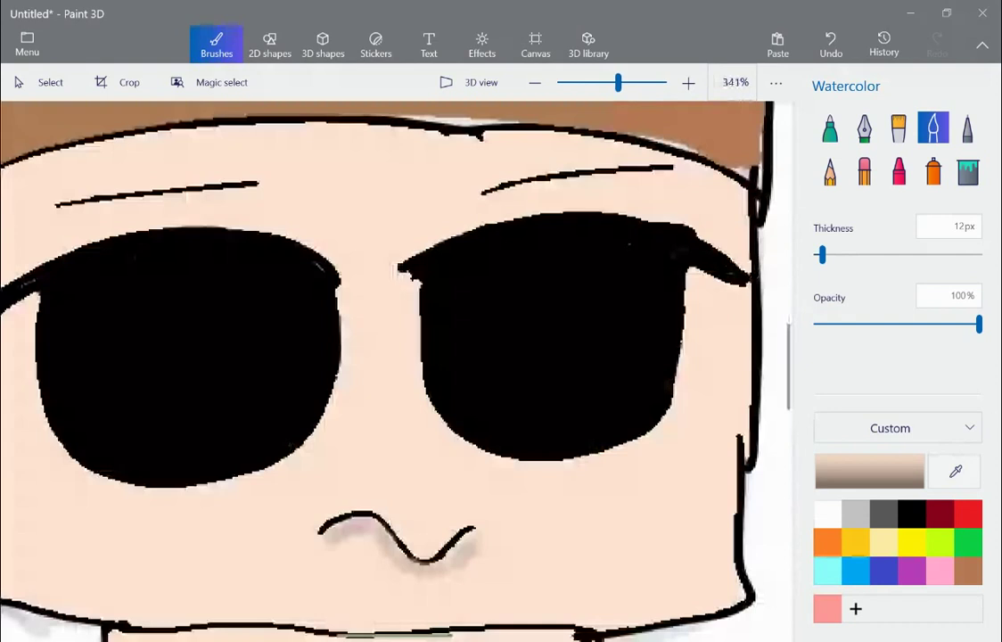
pyautogui.scroll(-2, 606, 468)
pyautogui.scroll(-1, 393, 366)
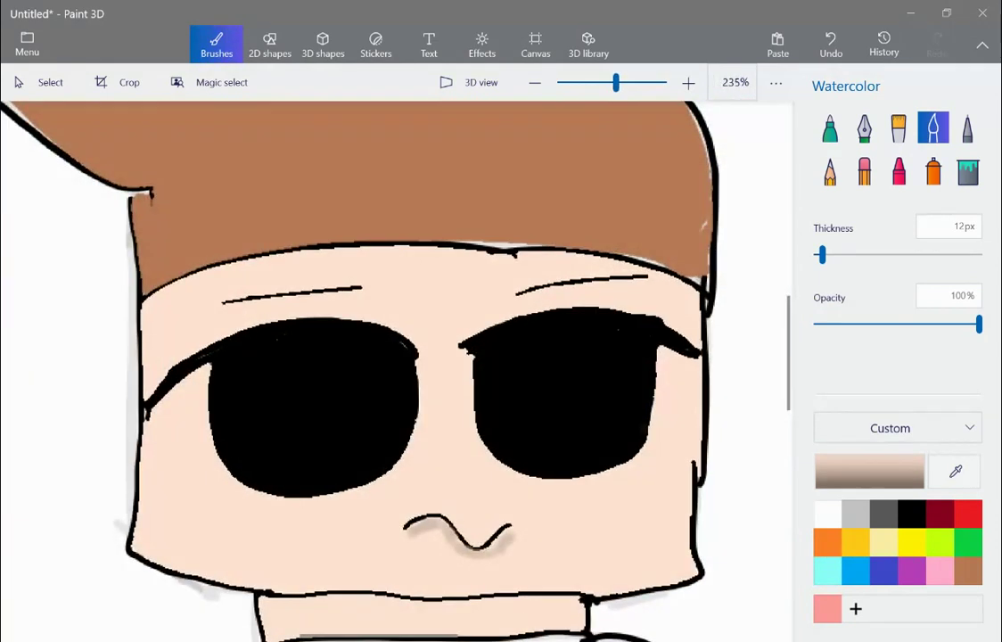
pyautogui.scroll(6, 627, 270)
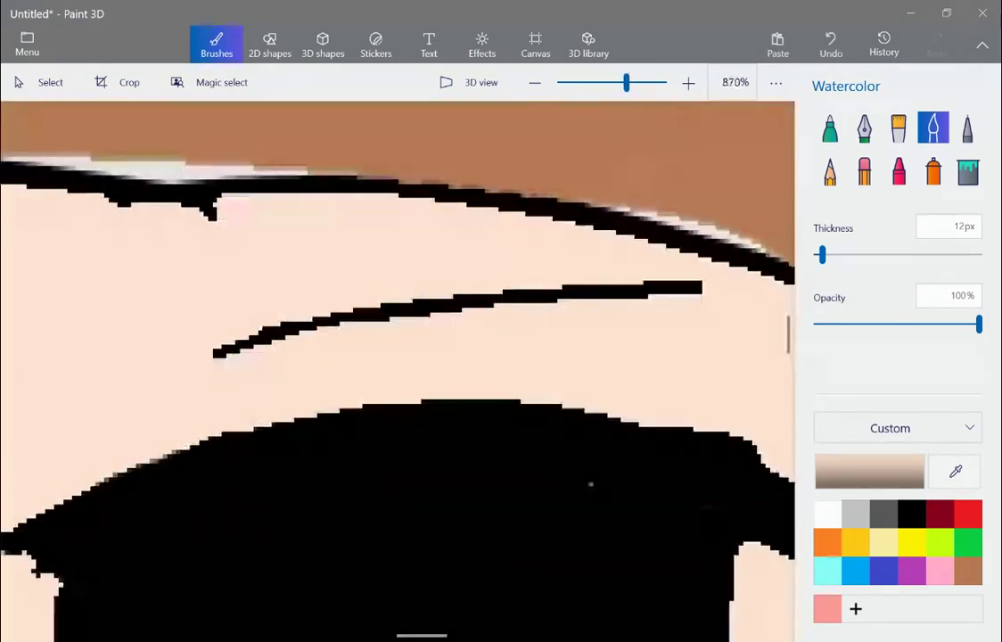
pyautogui.moveTo(232, 366); pyautogui.dragTo(691, 342)
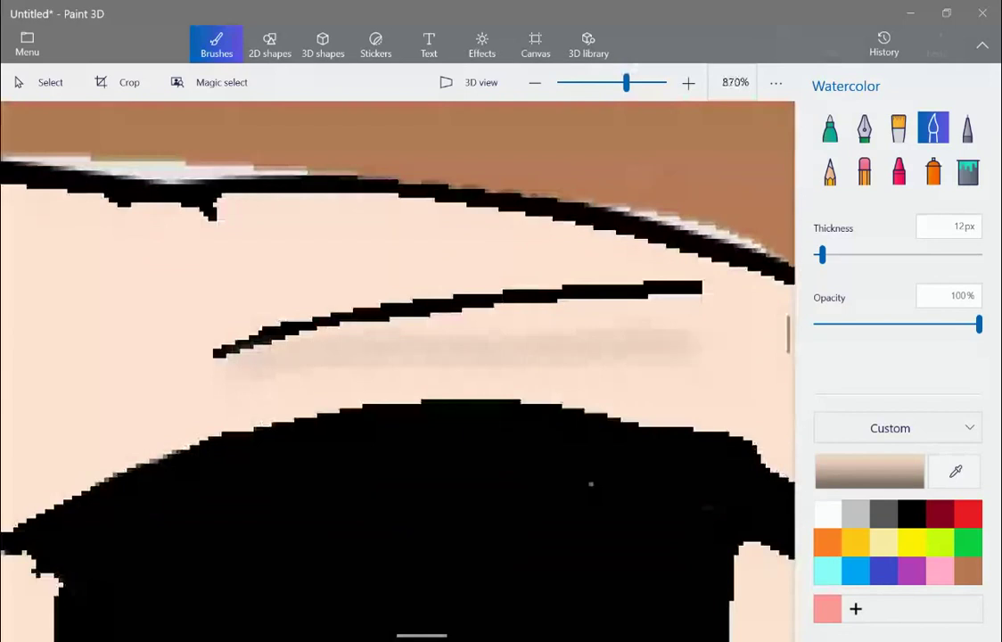
pyautogui.scroll(-8, 392, 366)
pyautogui.scroll(2, 393, 366)
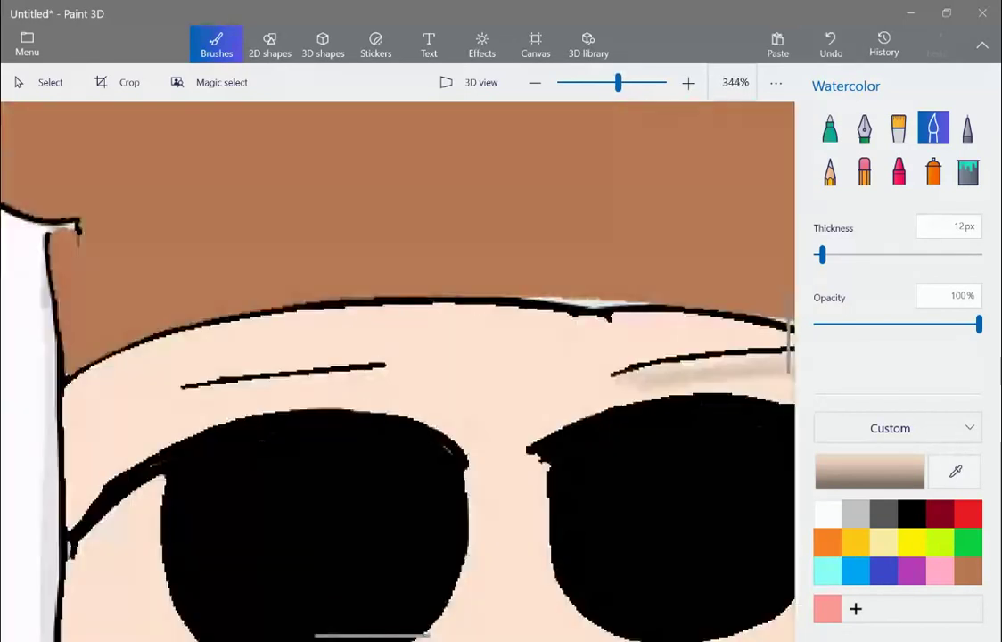
pyautogui.moveTo(223, 396)
pyautogui.mouseDown()
pyautogui.moveTo(388, 376)
pyautogui.moveTo(239, 393)
pyautogui.mouseUp()
pyautogui.scroll(-1, 455, 341)
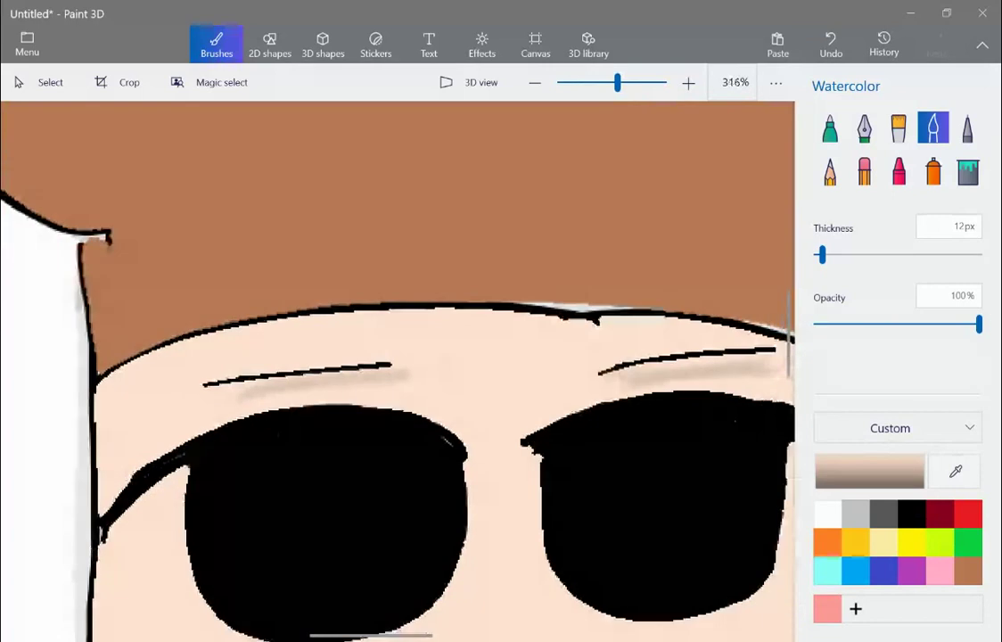
# Fill the shirt's torso and both sleeves with yellow using the Fill tool
pyautogui.scroll(-5, 398, 371)
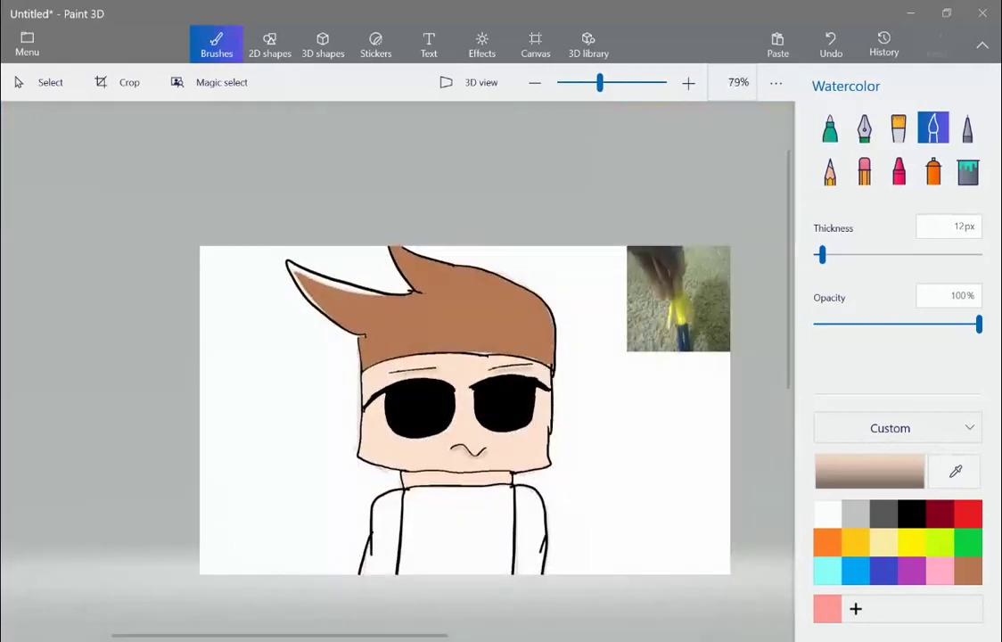
pyautogui.click(912, 542)
pyautogui.click(968, 171)
pyautogui.click(456, 530)
pyautogui.click(386, 535)
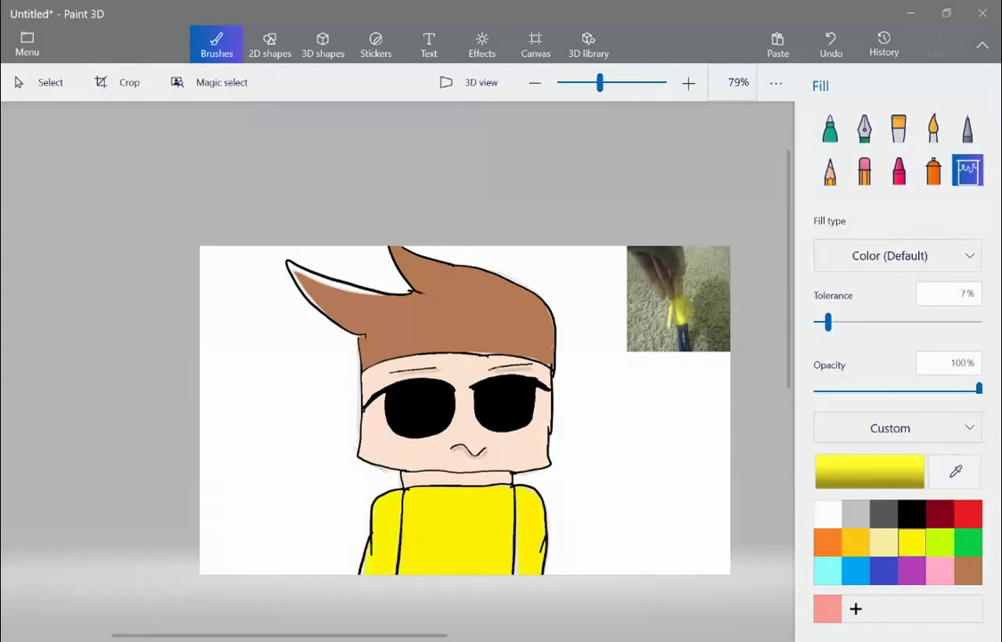
# Fill the leftover gaps along the shirt and sleeve outlines with yellow
pyautogui.scroll(10, 397, 370)
pyautogui.click(386, 537)
pyautogui.scroll(-5, 184, 509)
pyautogui.scroll(5, 578, 502)
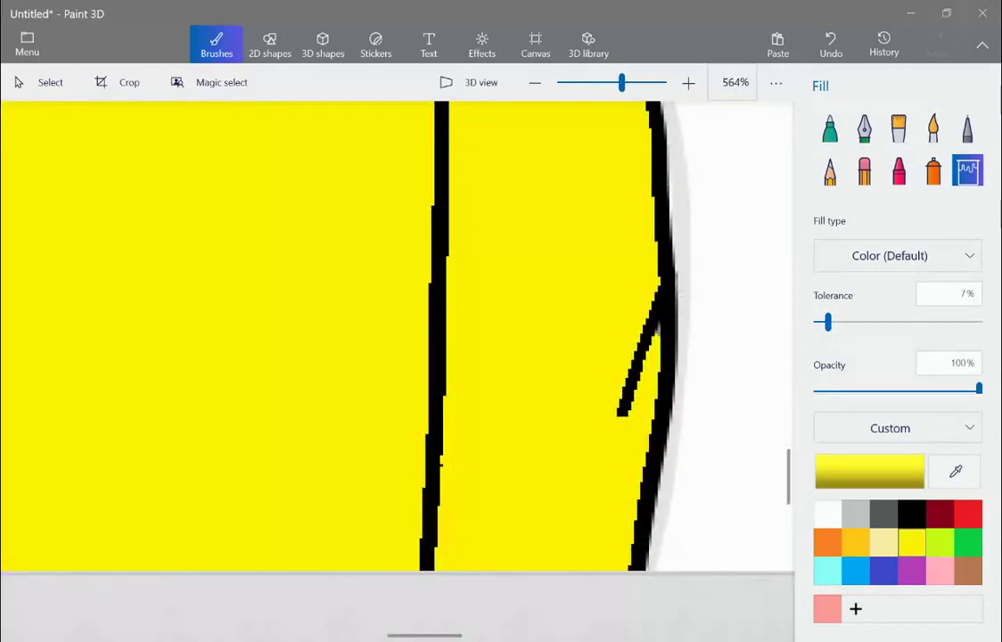
pyautogui.scroll(-8, 398, 336)
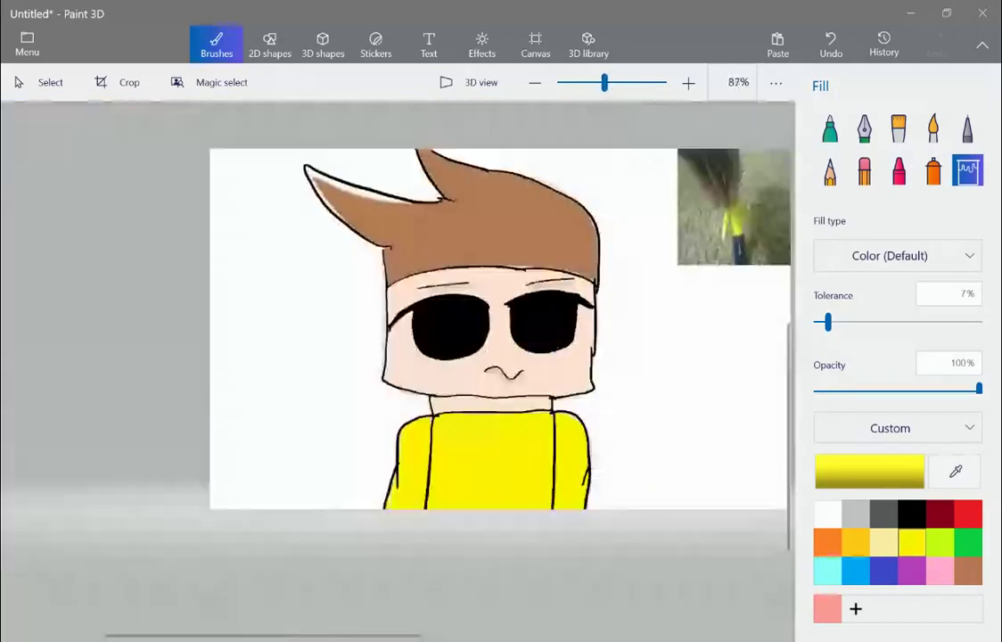